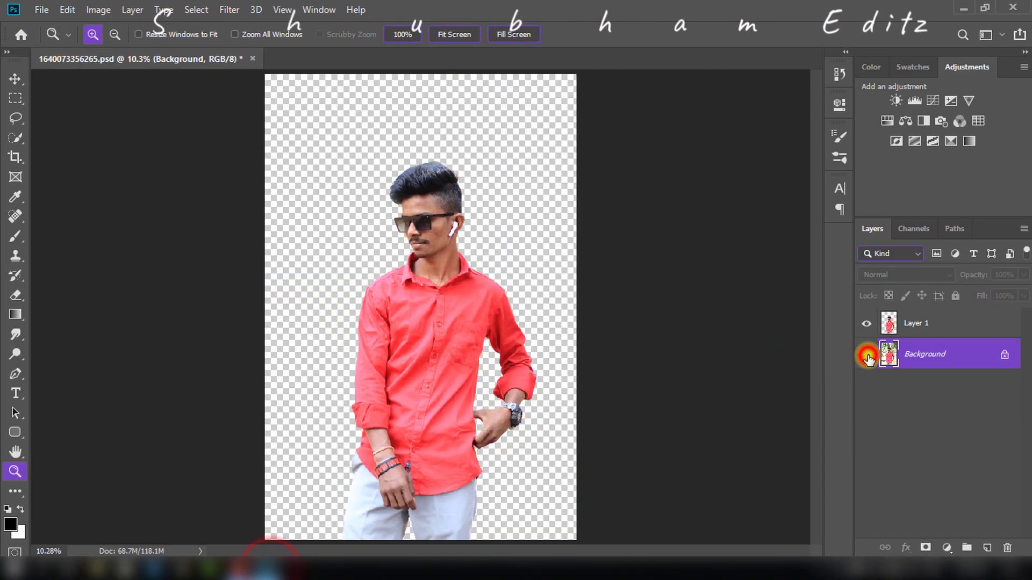
# Show the original Background layer and try placing the street image, then cancel it.
pyautogui.click(866, 354)
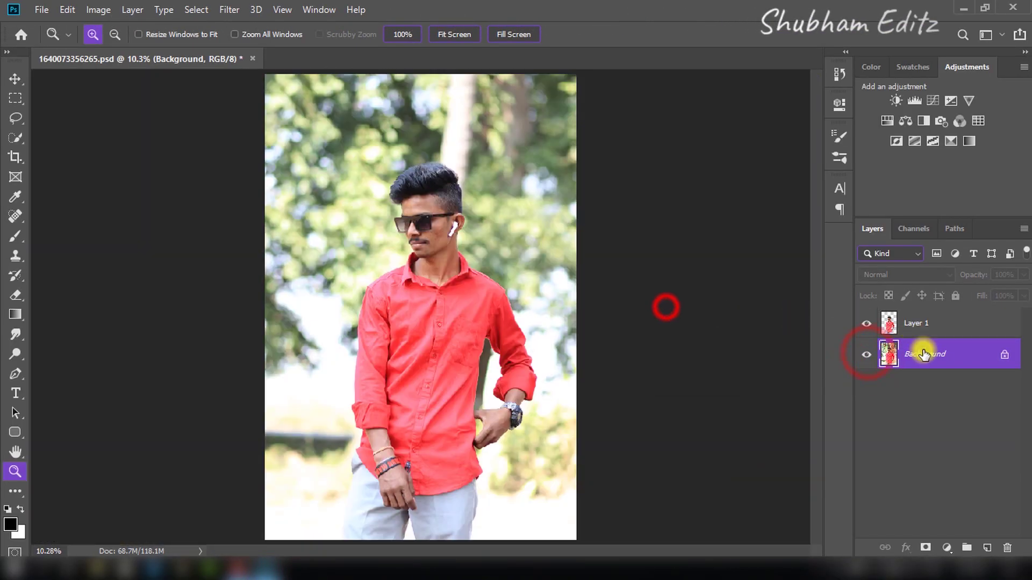
pyautogui.click(41, 9)
pyautogui.click(99, 293)
pyautogui.click(341, 153)
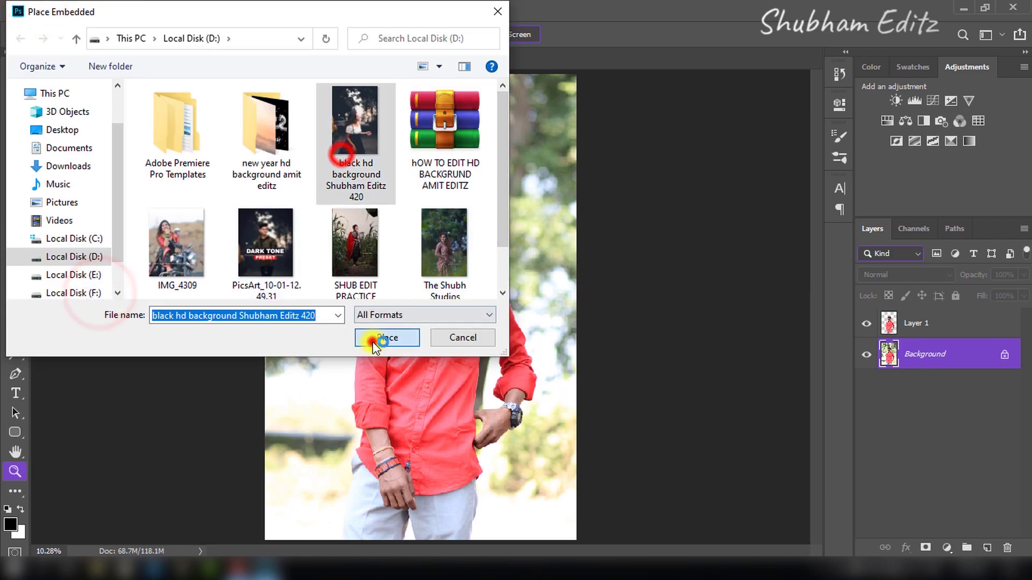
pyautogui.click(373, 341)
pyautogui.hotkey('ctrl', '-')
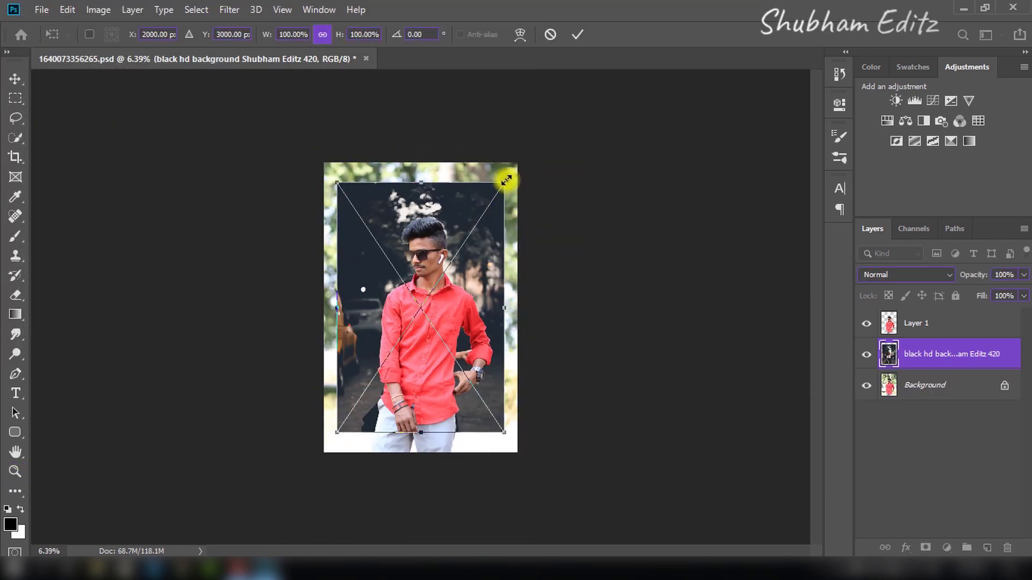
# Crop the photo to a 4:5 ratio, shifting it up in the frame, and fit it on screen.
pyautogui.click(551, 34)
pyautogui.click(15, 156)
pyautogui.click(115, 34)
pyautogui.click(112, 102)
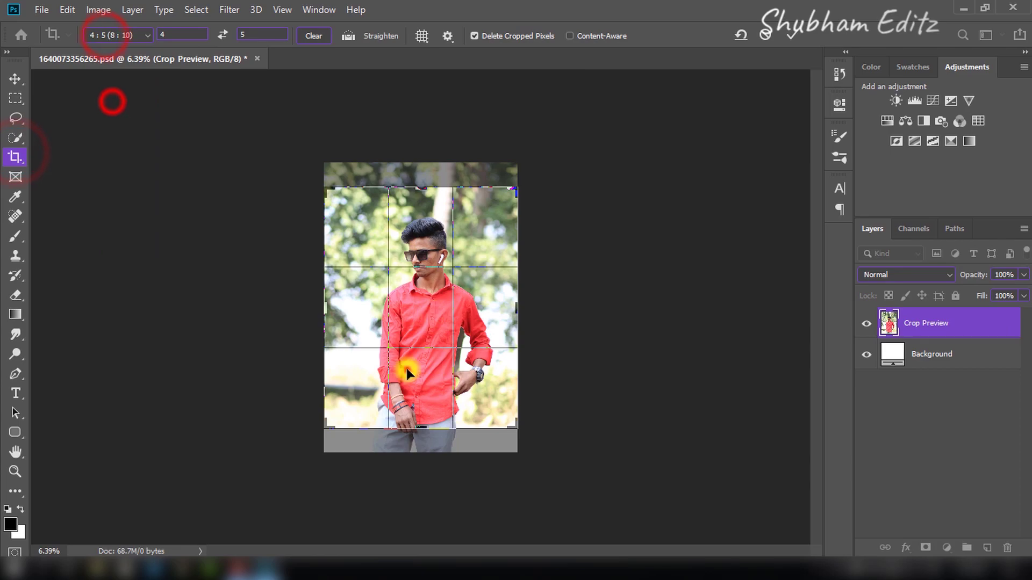
pyautogui.moveTo(406, 369); pyautogui.dragTo(402, 346)
pyautogui.click(790, 35)
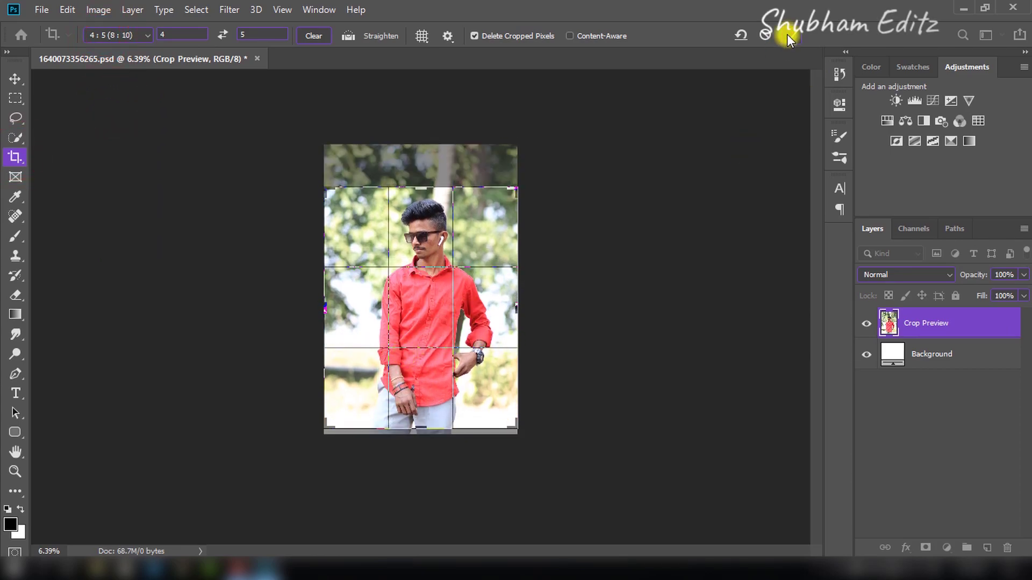
pyautogui.press('z')
pyautogui.rightClick(474, 293)
pyautogui.click(499, 297)
# Embed the dark street background, enlarge it to cover the canvas, and hide Layer 1.
pyautogui.click(41, 9)
pyautogui.click(115, 295)
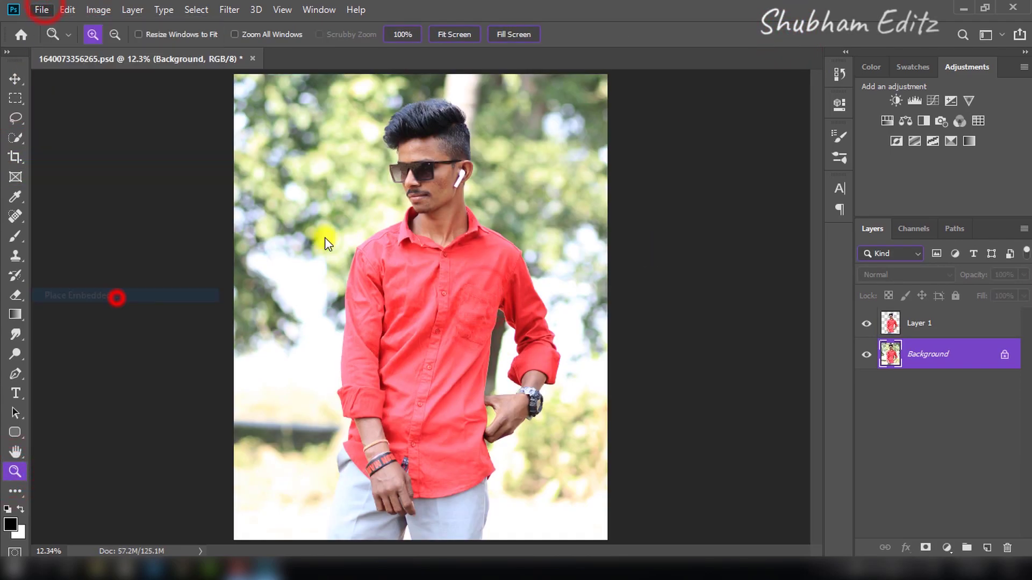
pyautogui.doubleClick(333, 150)
pyautogui.hotkey('ctrl', '-')
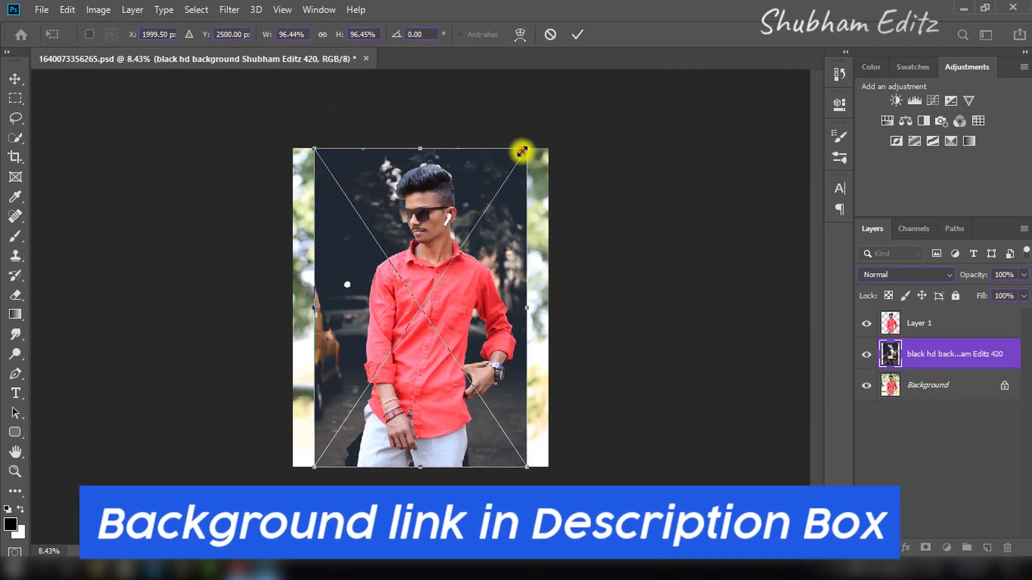
pyautogui.moveTo(526, 155); pyautogui.dragTo(568, 138)
pyautogui.press('Return')
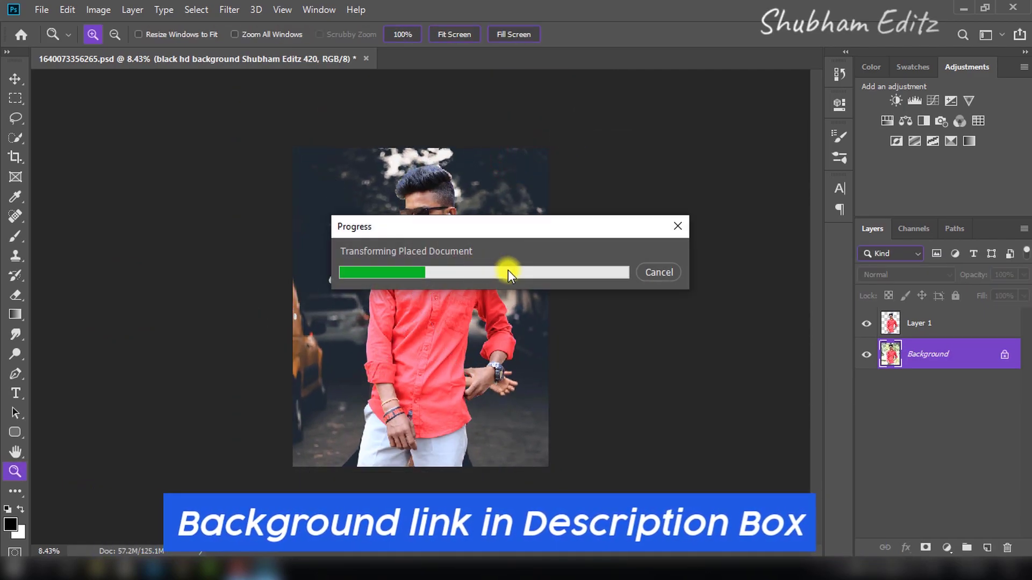
pyautogui.hotkey('ctrl', '0')
pyautogui.click(867, 323)
pyautogui.rightClick(860, 323)
# Quick-select the girl from head to bottom, adding her fingers and the area near her head.
pyautogui.click(747, 274)
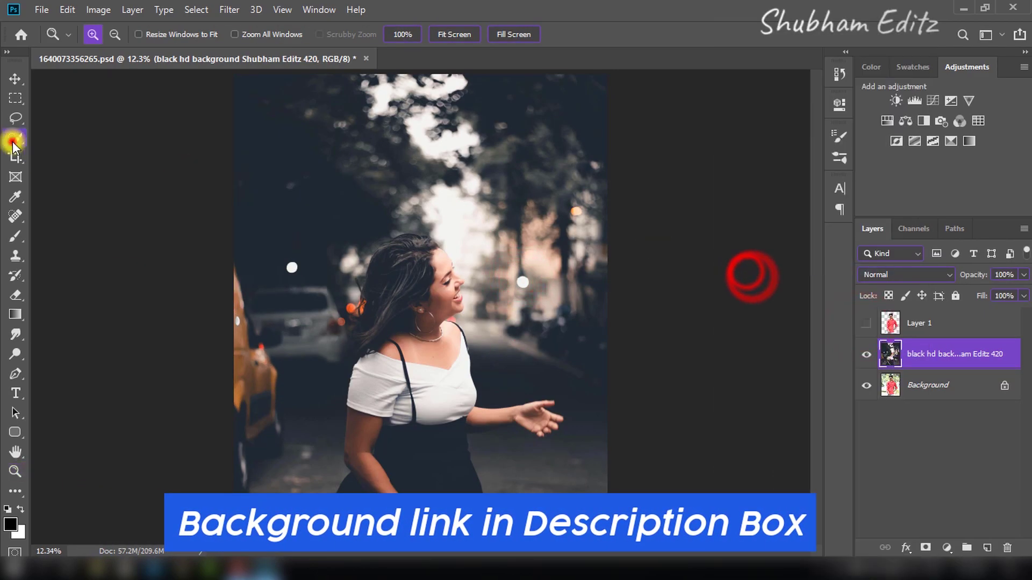
pyautogui.click(16, 138)
pyautogui.moveTo(407, 237)
pyautogui.mouseDown()
pyautogui.moveTo(382, 426)
pyautogui.moveTo(362, 451)
pyautogui.mouseUp()
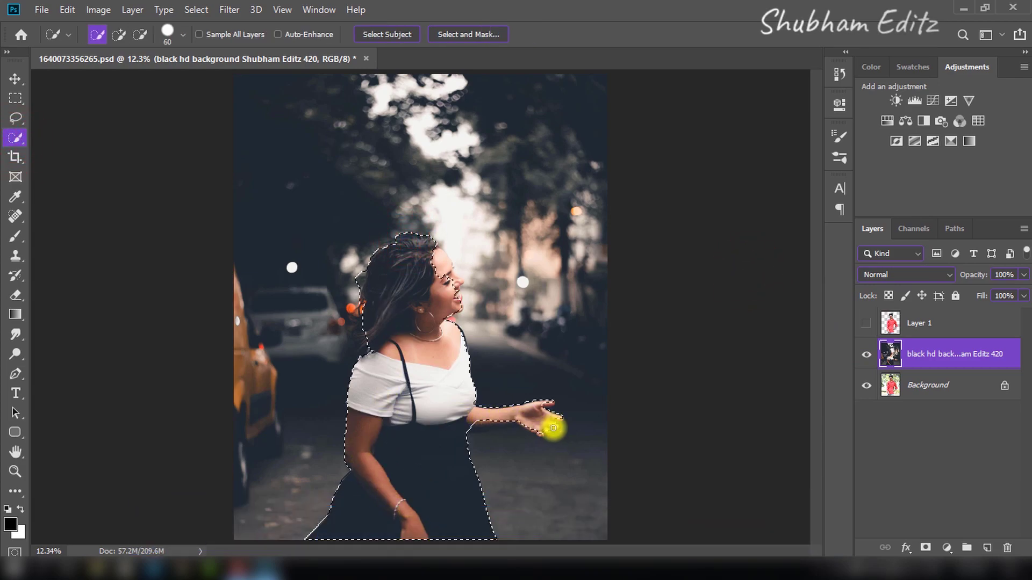
pyautogui.scroll(2, 521, 420)
pyautogui.scroll(2, 517, 422)
pyautogui.click(574, 407)
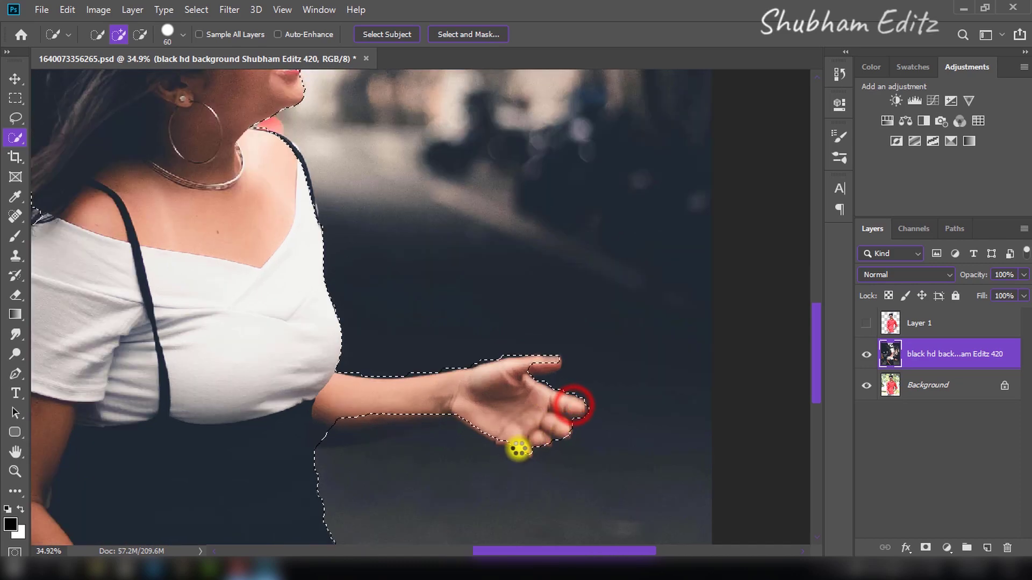
pyautogui.scroll(-4, 308, 223)
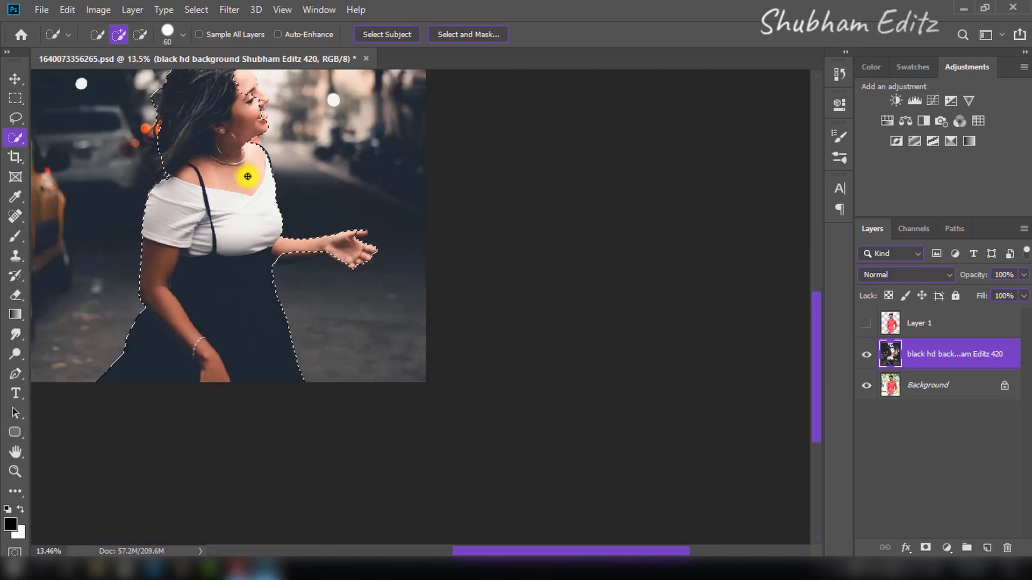
pyautogui.click(67, 10)
pyautogui.click(105, 242)
pyautogui.click(607, 162)
pyautogui.click(433, 248)
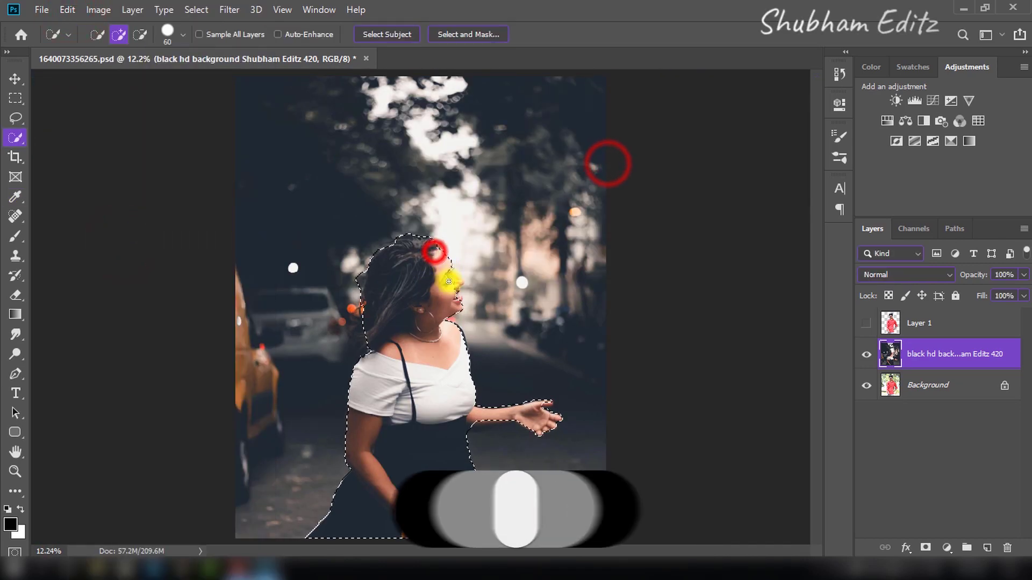
# Content-Aware Fill the girl's selected area, then deselect.
pyautogui.click(68, 9)
pyautogui.click(127, 243)
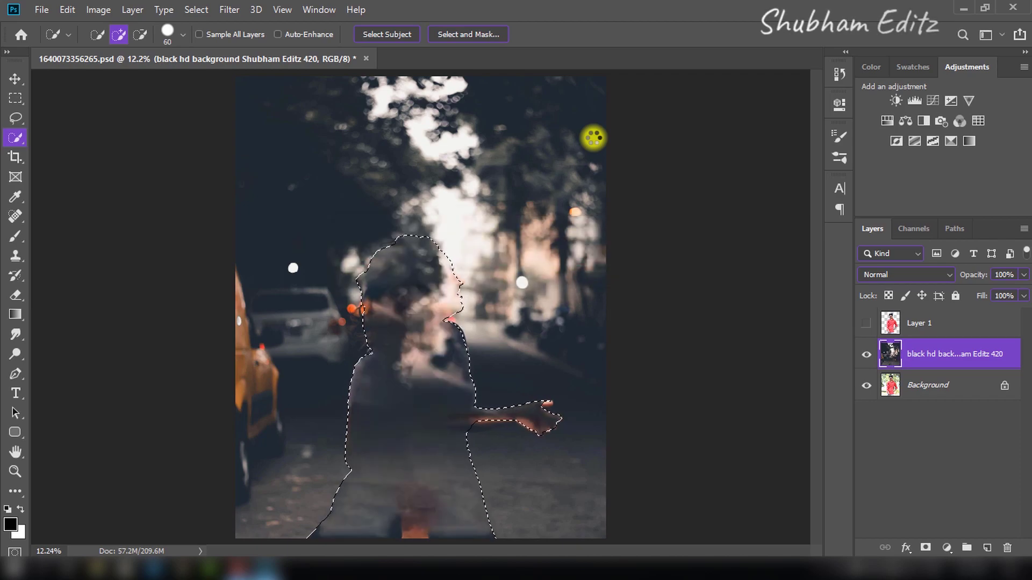
pyautogui.click(196, 10)
pyautogui.click(210, 34)
# Spot-heal the girl's leftover arm, outline, bottom-edge shape and central traces.
pyautogui.click(16, 214)
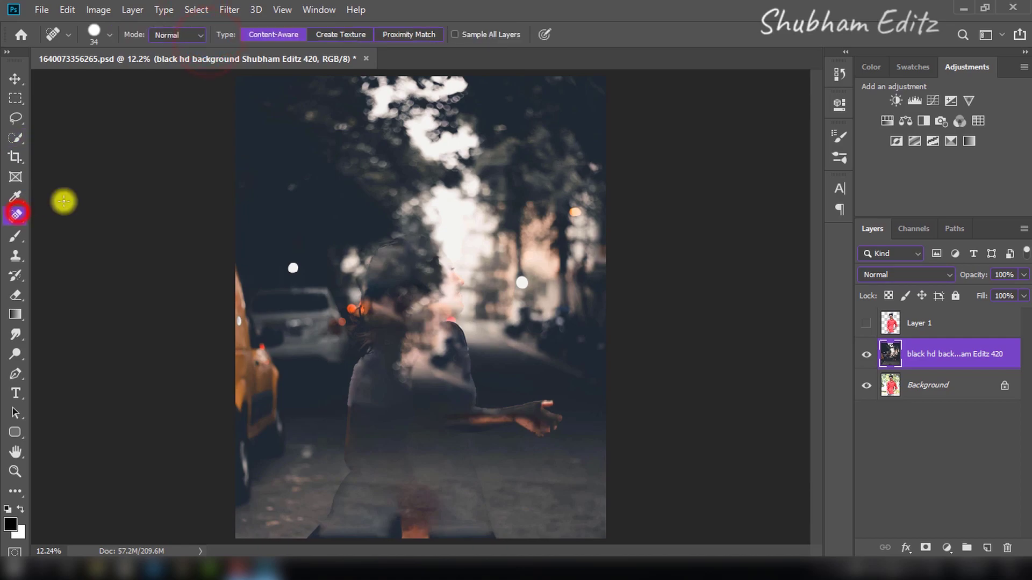
pyautogui.moveTo(460, 309); pyautogui.dragTo(525, 407)
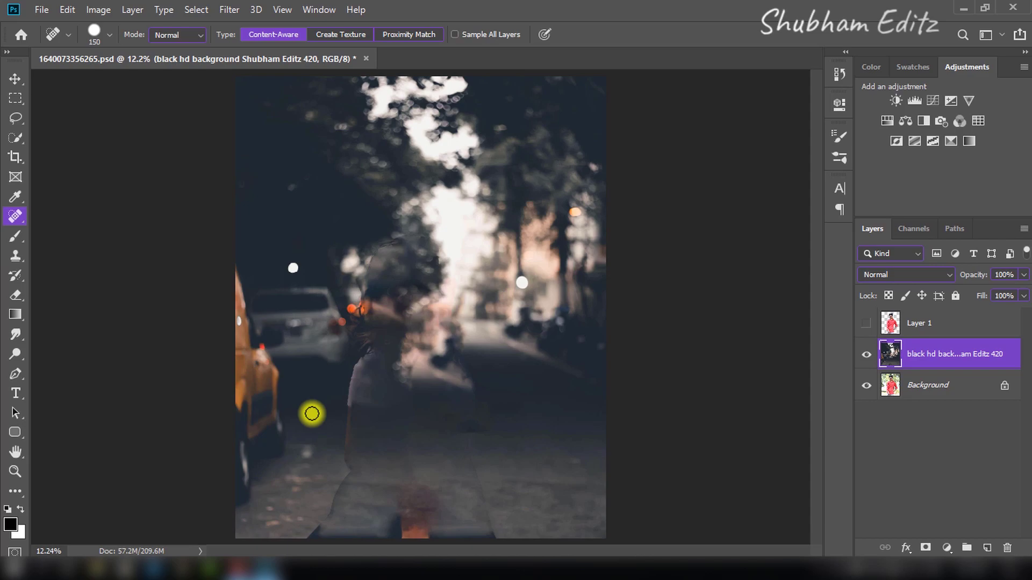
pyautogui.scroll(3, 349, 350)
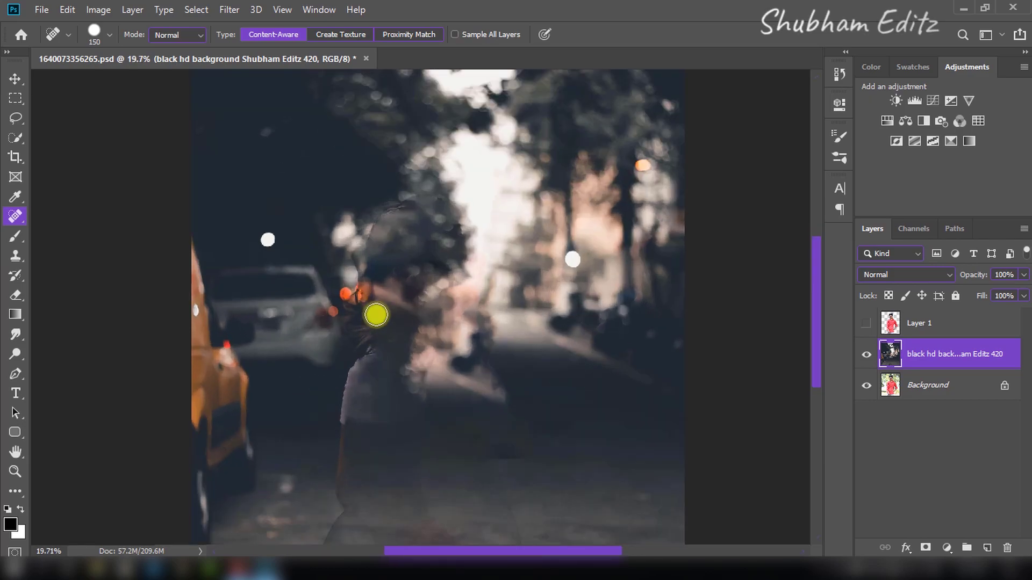
pyautogui.moveTo(426, 182); pyautogui.dragTo(358, 303)
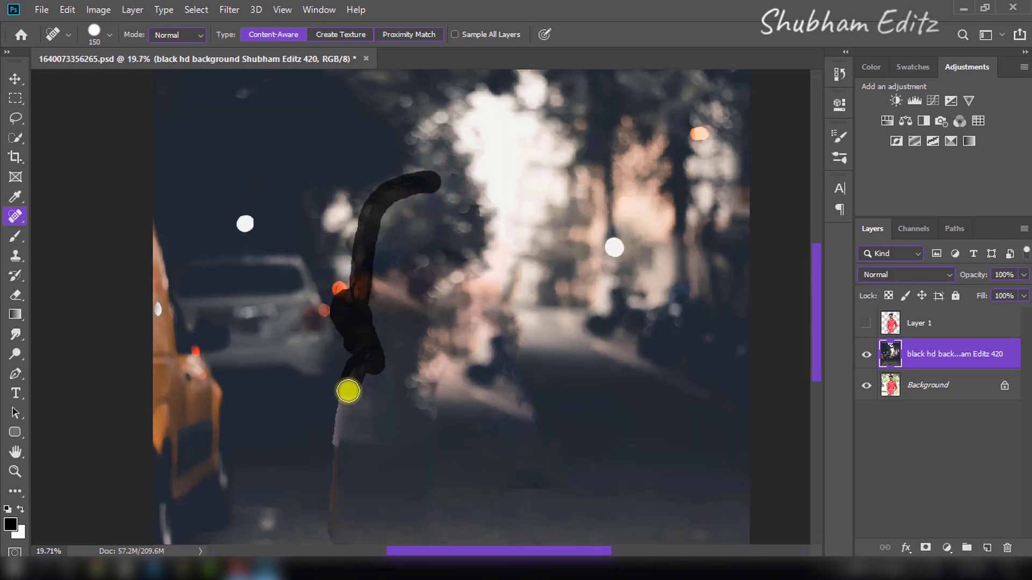
pyautogui.moveTo(348, 391); pyautogui.dragTo(345, 540)
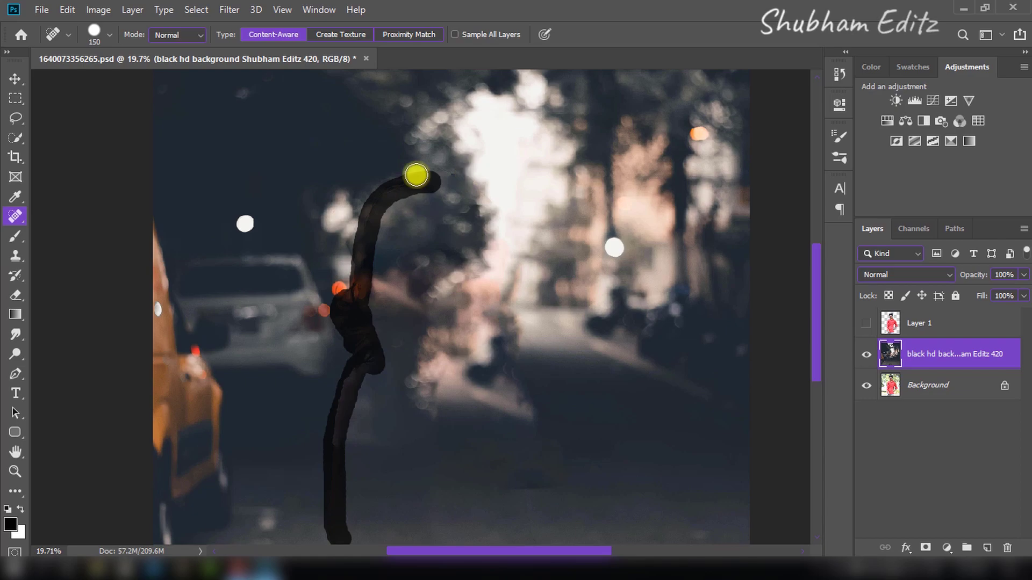
pyautogui.moveTo(416, 175); pyautogui.dragTo(410, 172)
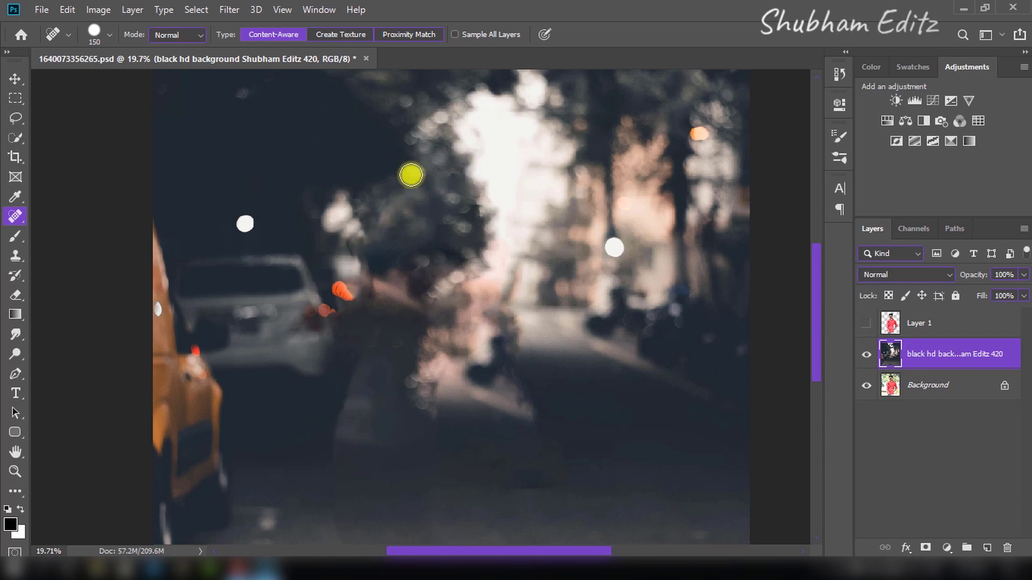
pyautogui.scroll(-3, 381, 332)
pyautogui.moveTo(359, 411); pyautogui.dragTo(473, 419)
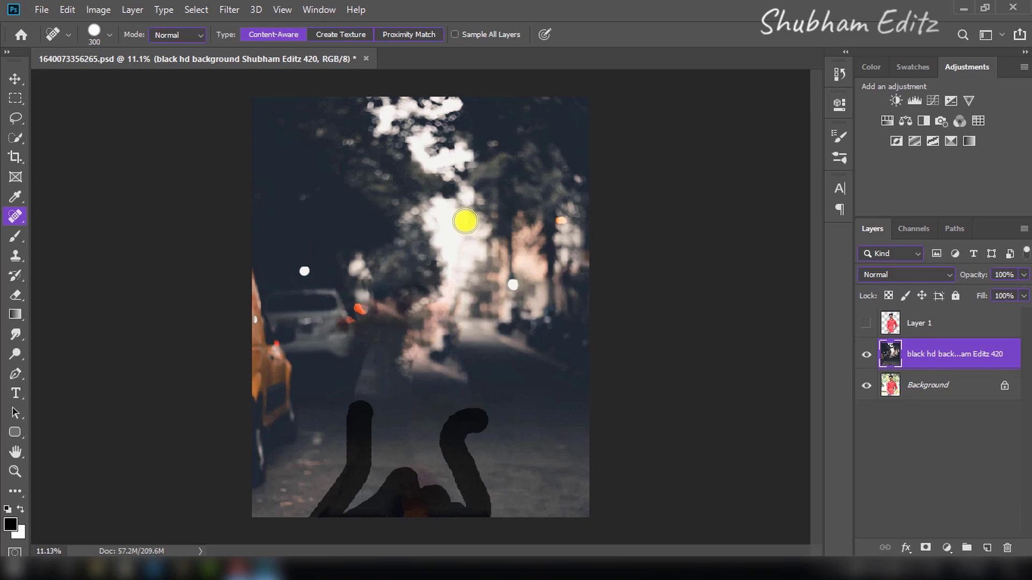
pyautogui.moveTo(371, 257); pyautogui.dragTo(379, 321)
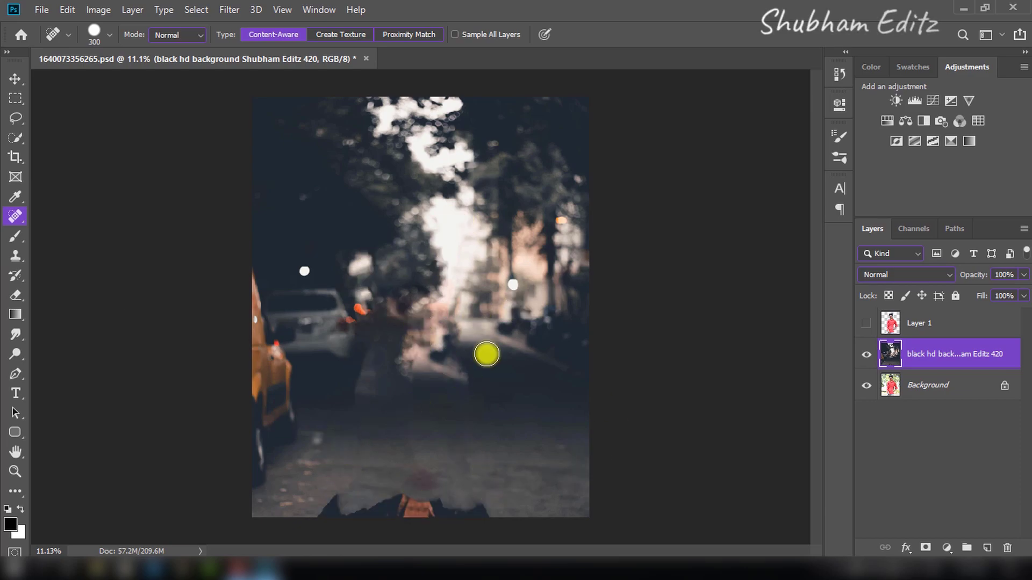
pyautogui.scroll(-1, 430, 301)
# Clone sampled road texture over the head remnant along the bottom edge.
pyautogui.click(15, 253)
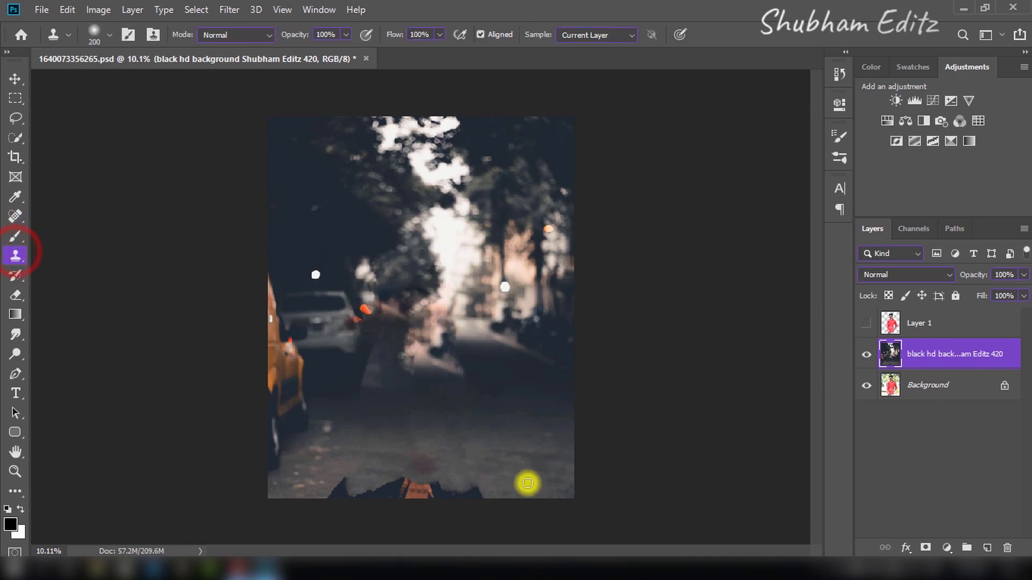
pyautogui.click(530, 485)
pyautogui.click(494, 487)
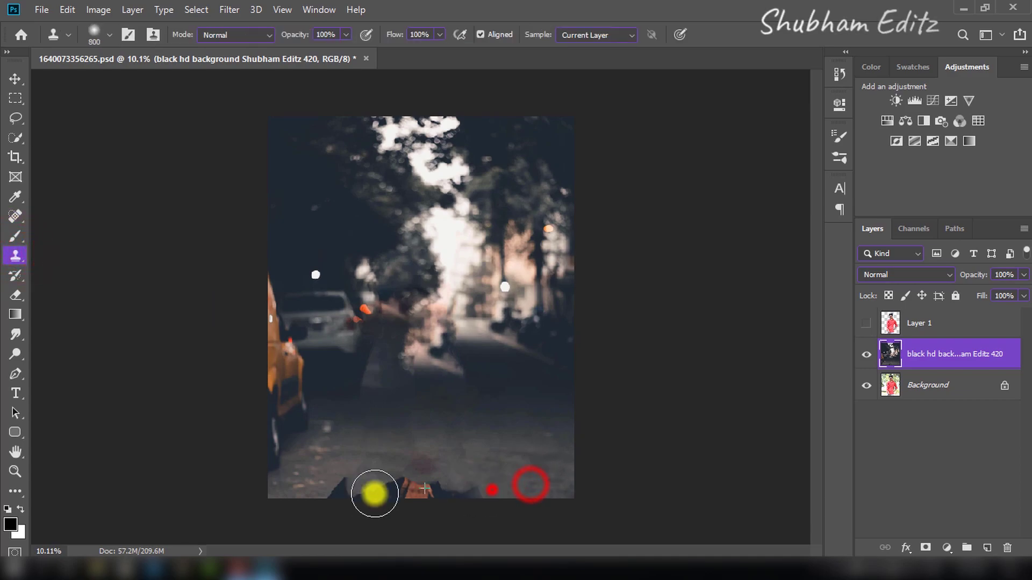
pyautogui.click(452, 489)
pyautogui.click(410, 489)
pyautogui.click(337, 491)
pyautogui.click(422, 480)
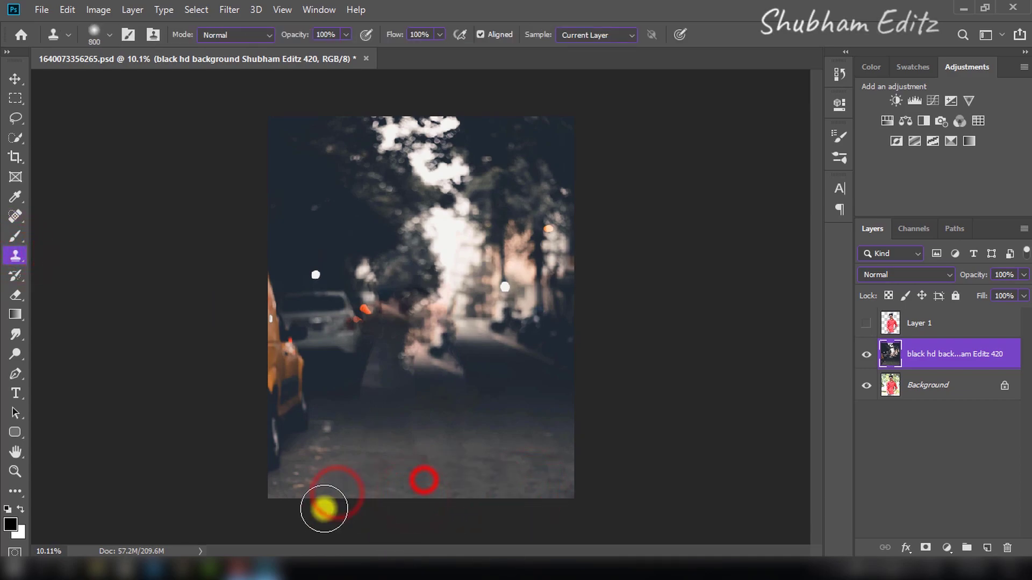
# Clone road texture over the remaining smudges higher up the road.
pyautogui.click(497, 426)
pyautogui.click(470, 428)
pyautogui.click(410, 429)
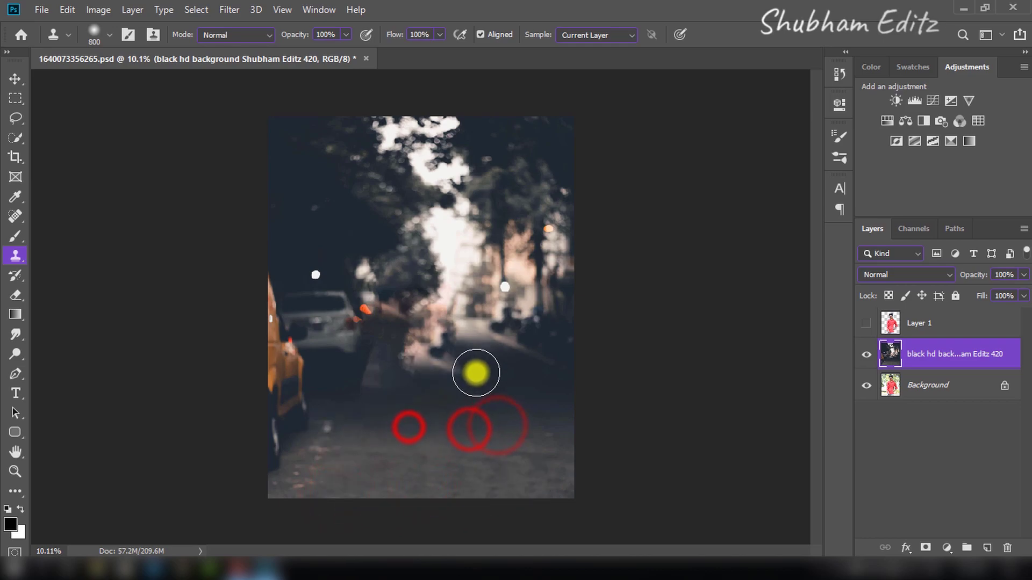
pyautogui.click(493, 374)
pyautogui.click(469, 375)
pyautogui.click(419, 373)
pyautogui.click(368, 381)
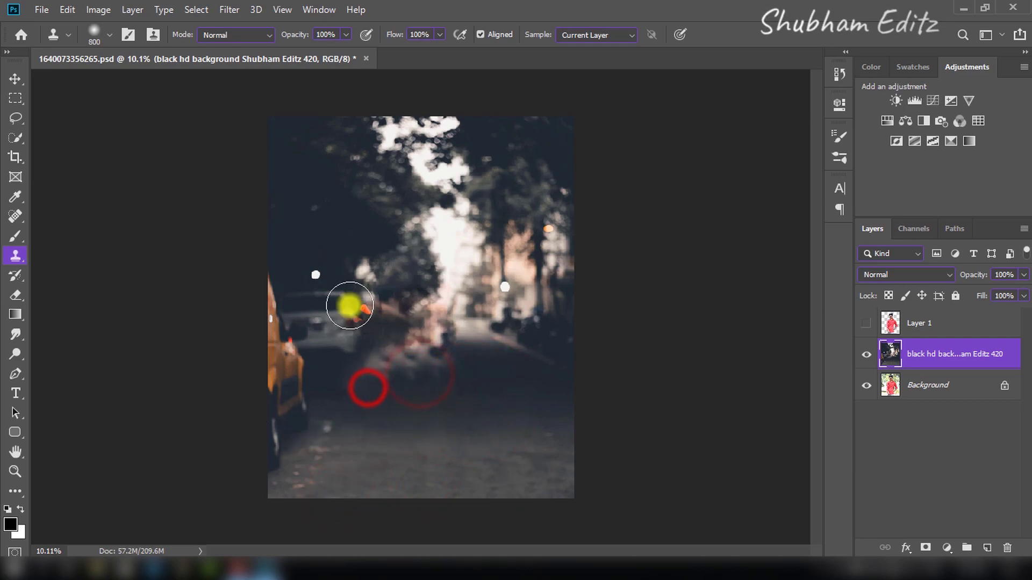
# Zoom out and show the man's cutout layer again.
pyautogui.hotkey('ctrl', '-')
pyautogui.click(866, 323)
pyautogui.click(16, 471)
pyautogui.rightClick(425, 335)
# Free-transform the man's cutout down to about 88% size and commit.
pyautogui.click(436, 341)
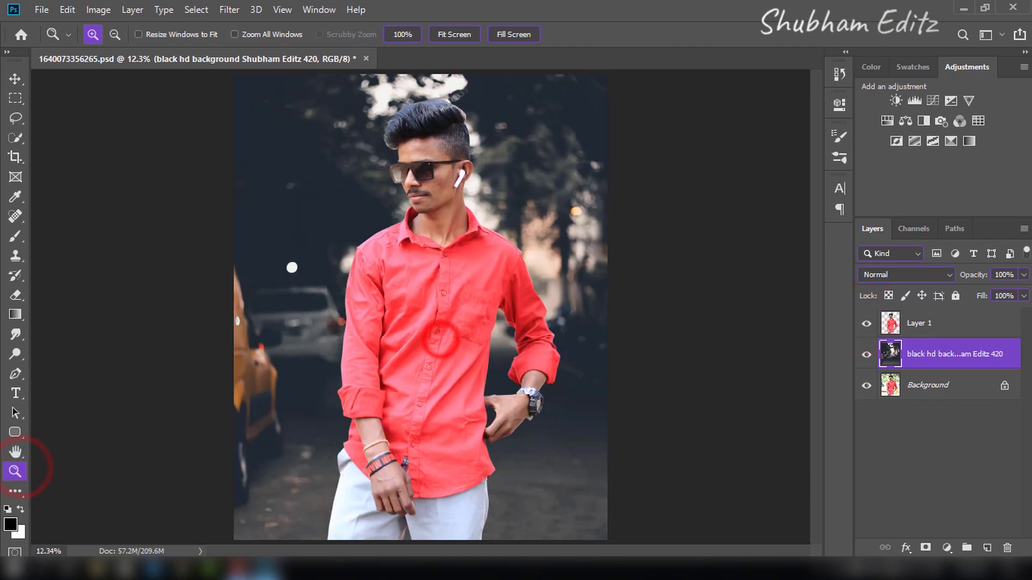
pyautogui.click(949, 323)
pyautogui.hotkey('ctrl', 't')
pyautogui.moveTo(560, 98); pyautogui.dragTo(553, 120)
pyautogui.moveTo(462, 334); pyautogui.dragTo(473, 371)
pyautogui.moveTo(445, 131); pyautogui.dragTo(445, 144)
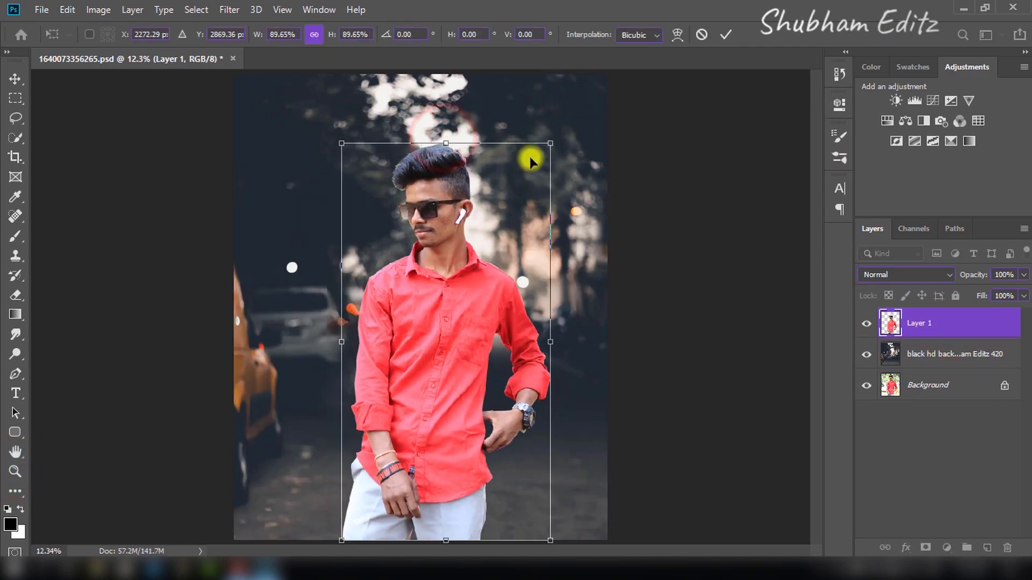
pyautogui.moveTo(550, 144); pyautogui.dragTo(553, 147)
pyautogui.press('Return')
pyautogui.press('z')
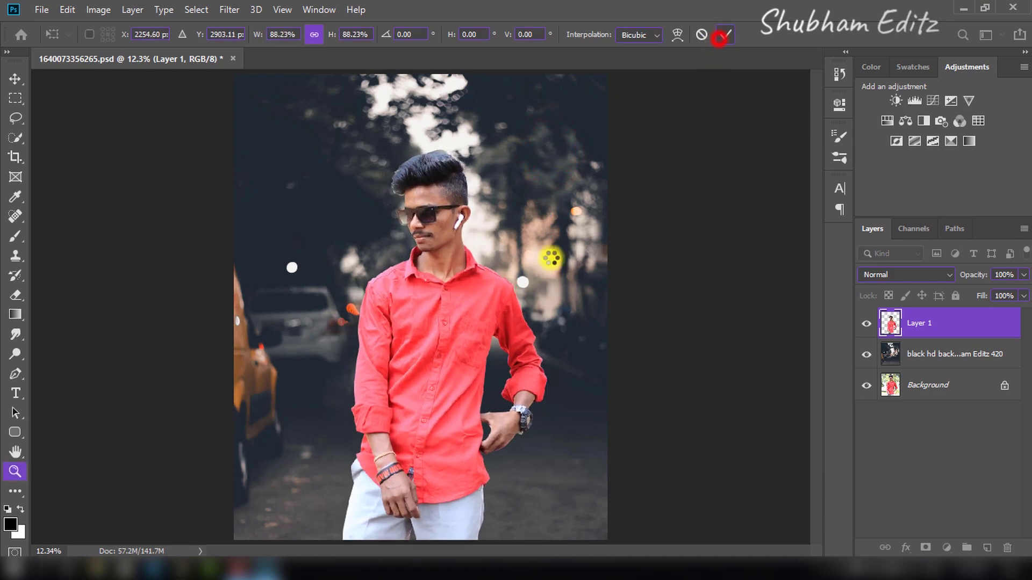
pyautogui.rightClick(540, 271)
pyautogui.click(553, 277)
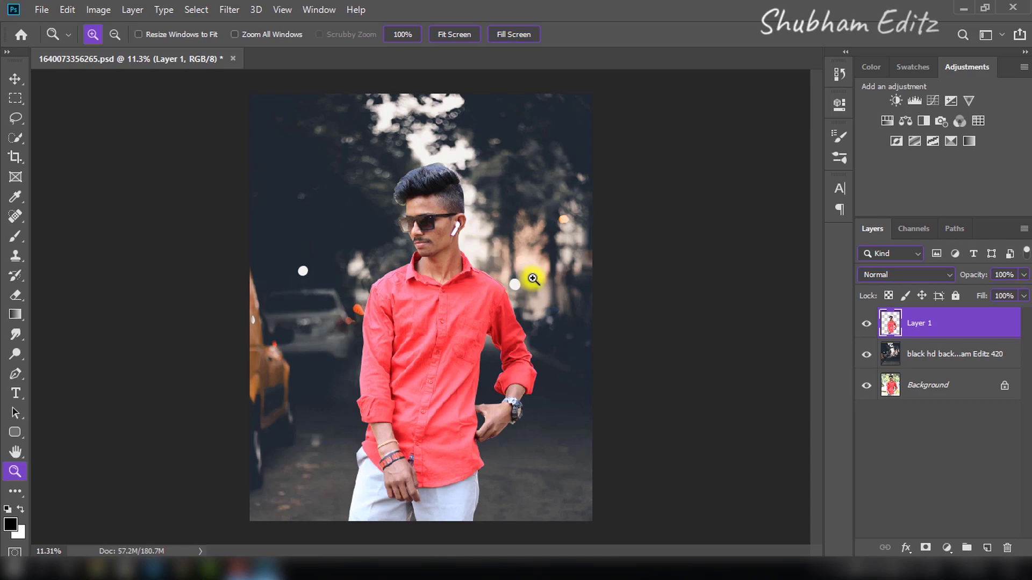
# Scale the man down a little further and confirm.
pyautogui.hotkey('ctrl', 't')
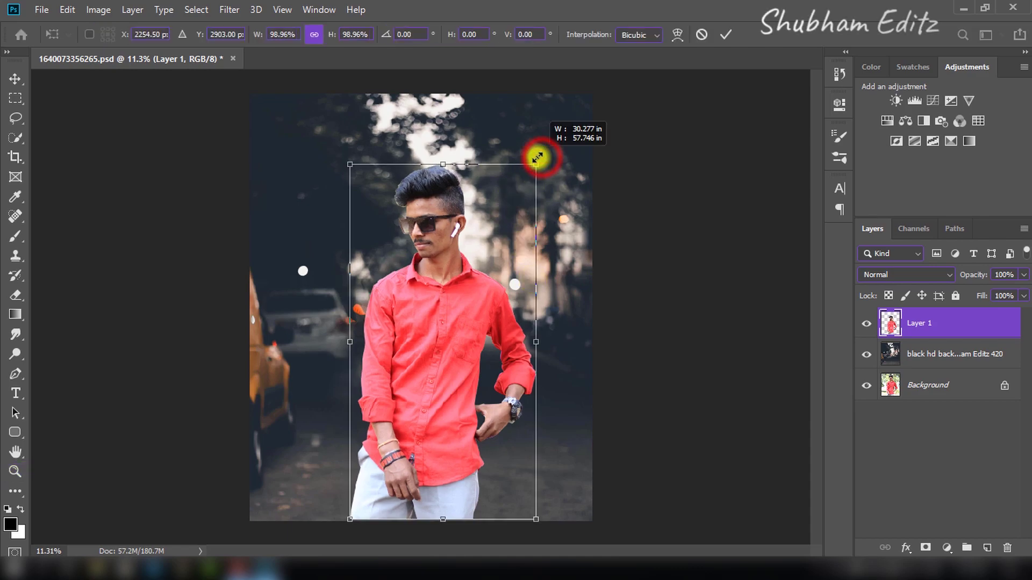
pyautogui.moveTo(542, 157); pyautogui.dragTo(532, 152)
pyautogui.press('Return')
pyautogui.press('z')
pyautogui.click(546, 300)
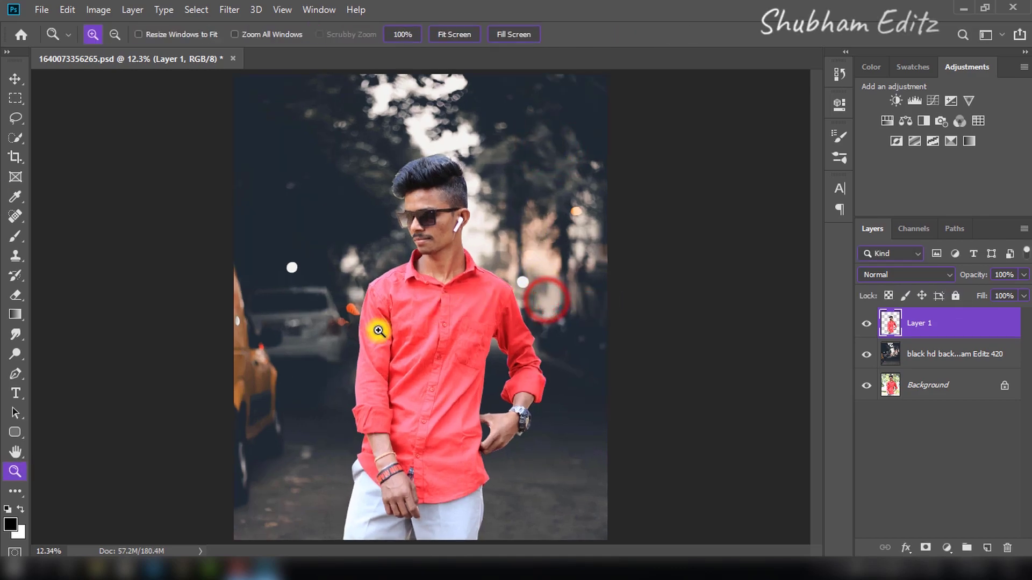
pyautogui.rightClick(493, 265)
pyautogui.click(495, 272)
# Nudge the man slightly lower with the Move tool and zoom toward his face.
pyautogui.press('v')
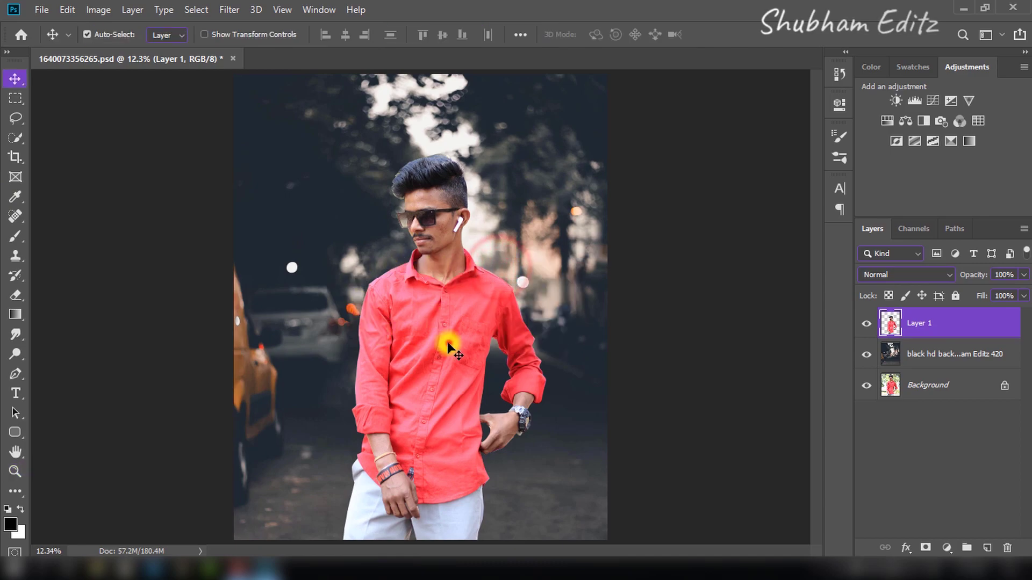
pyautogui.moveTo(450, 342); pyautogui.dragTo(453, 345)
pyautogui.press('z')
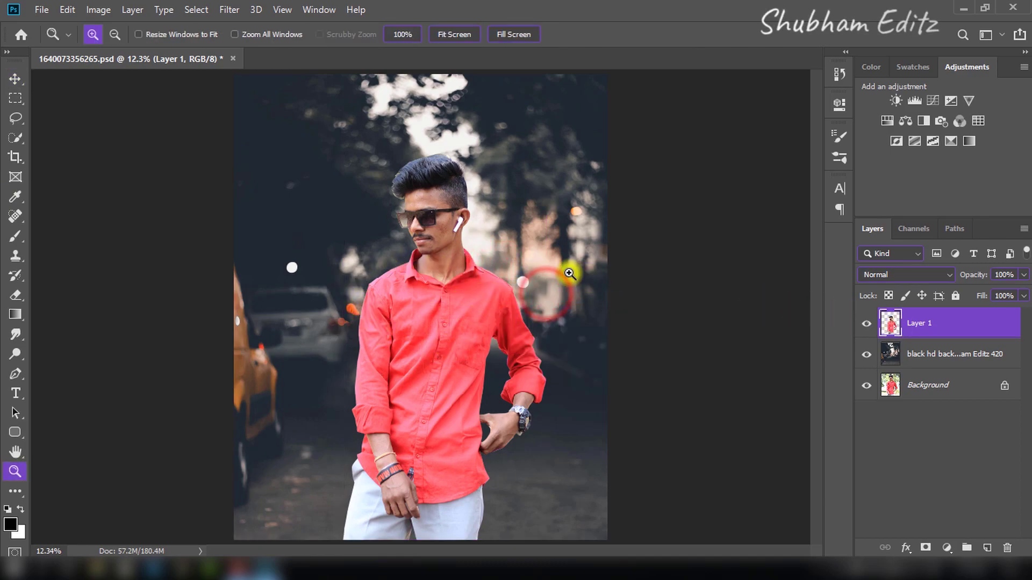
pyautogui.click(434, 211)
pyautogui.click(434, 168)
# Load the man's outline as a selection and set up the Mixer Brush at 10% wetness.
pyautogui.click(491, 387)
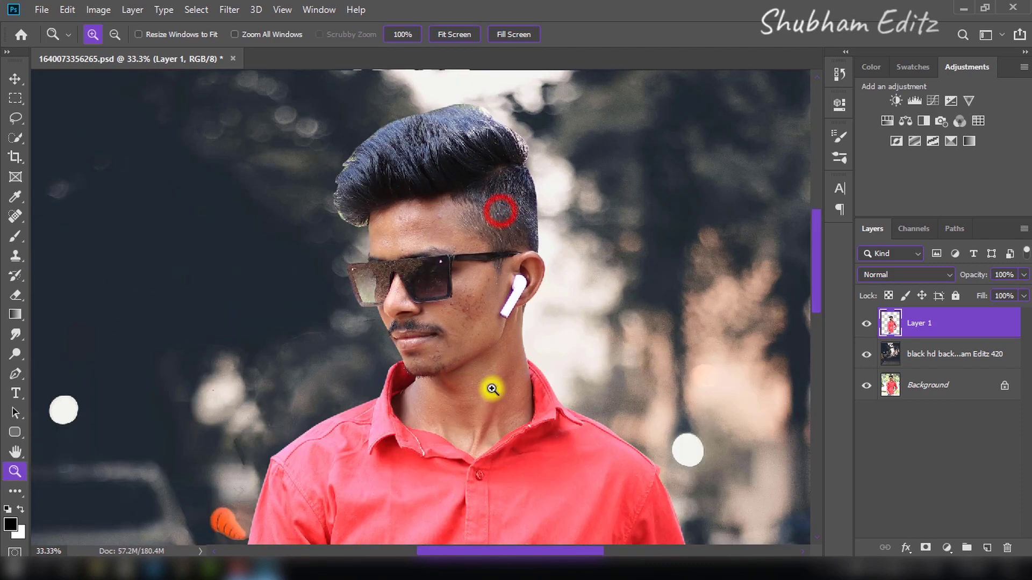
pyautogui.click(499, 357)
pyautogui.keyDown('ctrl'); pyautogui.click(890, 323); pyautogui.keyUp('ctrl')
pyautogui.click(15, 235)
pyautogui.rightClick(15, 235)
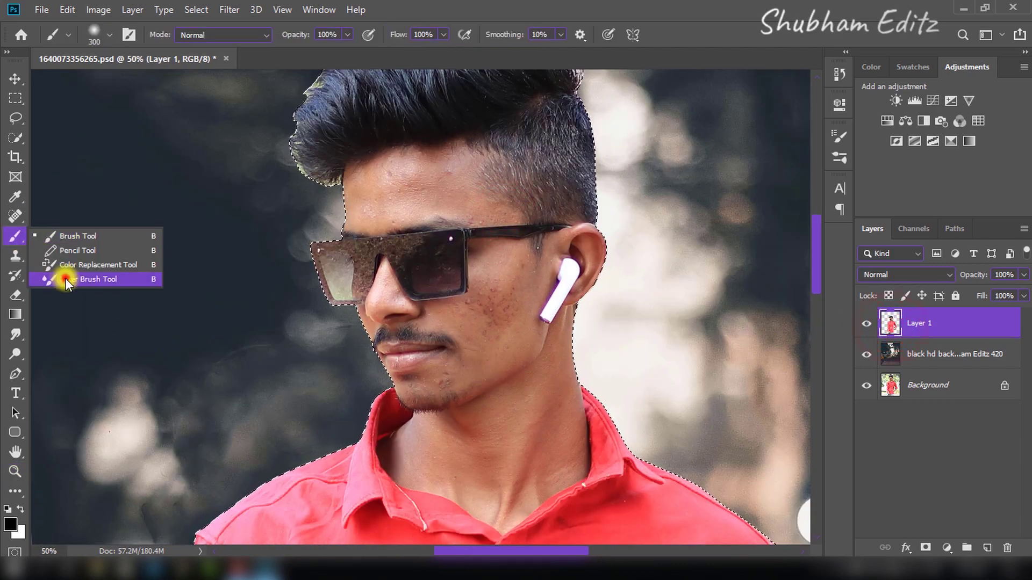
pyautogui.click(65, 279)
pyautogui.moveTo(326, 36); pyautogui.dragTo(330, 35)
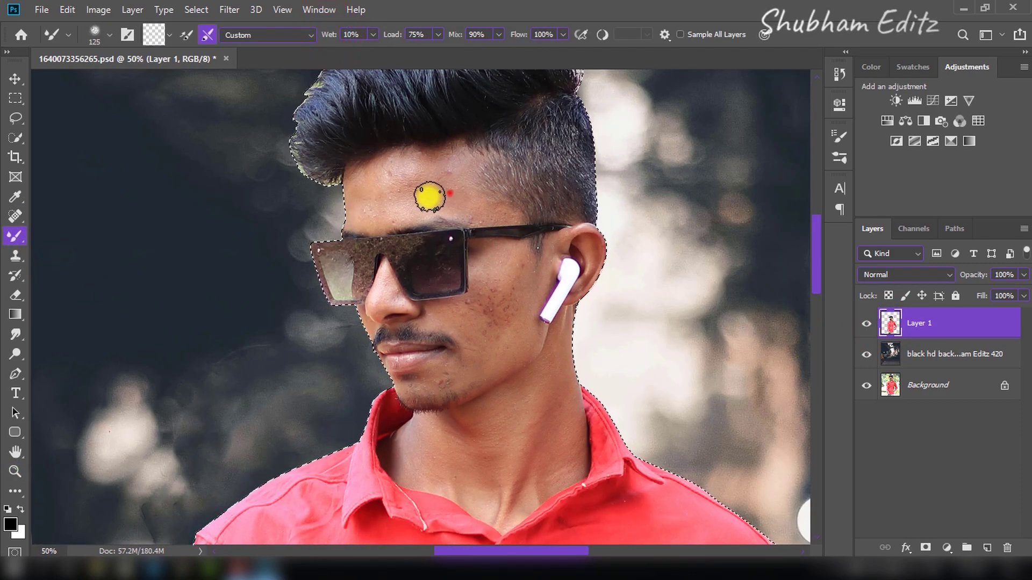
pyautogui.press(']')
pyautogui.press(']')
pyautogui.press(']')
# Smooth the forehead skin down to the brow.
pyautogui.moveTo(435, 175); pyautogui.dragTo(363, 195)
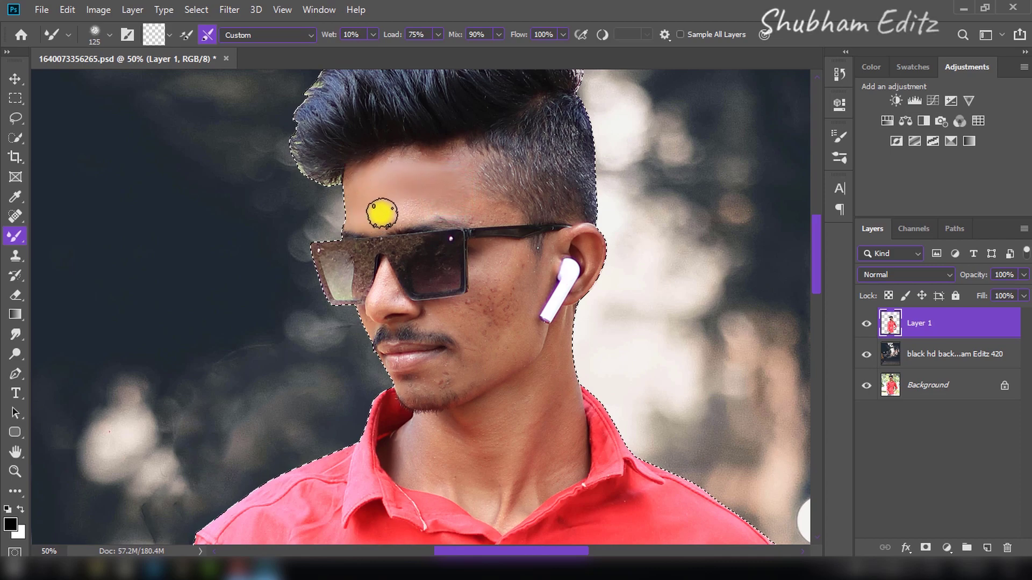
pyautogui.press('[')
pyautogui.press('[')
pyautogui.press('[')
pyautogui.hotkey('ctrl', '+')
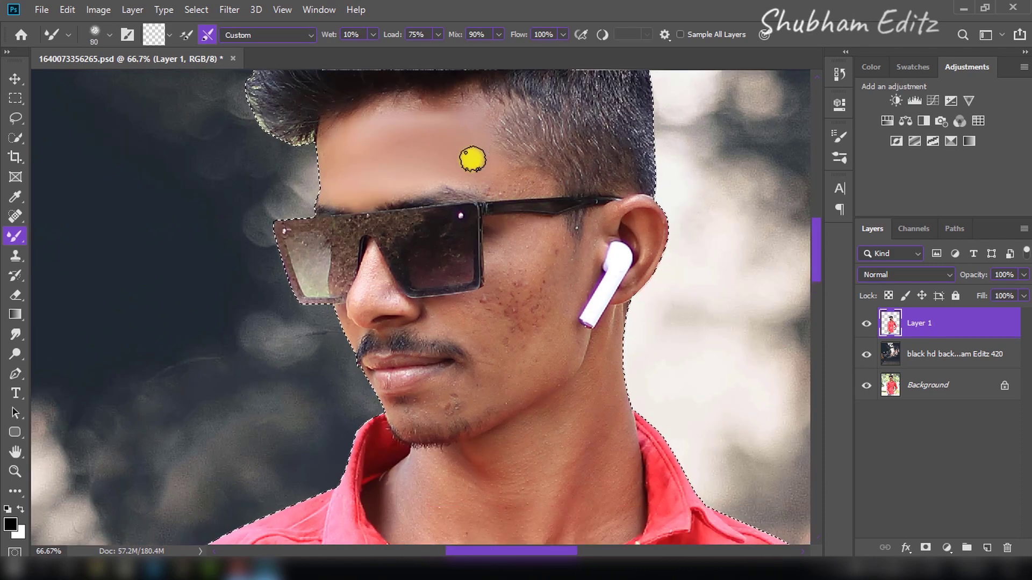
pyautogui.press('[')
pyautogui.moveTo(494, 179)
pyautogui.mouseDown()
pyautogui.moveTo(540, 184)
pyautogui.moveTo(506, 189)
pyautogui.moveTo(475, 168)
pyautogui.moveTo(549, 232)
pyautogui.moveTo(511, 257)
pyautogui.mouseUp()
pyautogui.press(']')
pyautogui.press(']')
pyautogui.press(']')
pyautogui.press('[')
pyautogui.press('[')
# Smooth the cheek acne, jaw, chin and the skin beside the nose.
pyautogui.moveTo(536, 295)
pyautogui.mouseDown()
pyautogui.moveTo(541, 330)
pyautogui.moveTo(502, 307)
pyautogui.moveTo(482, 382)
pyautogui.mouseUp()
pyautogui.press(']')
pyautogui.press(']')
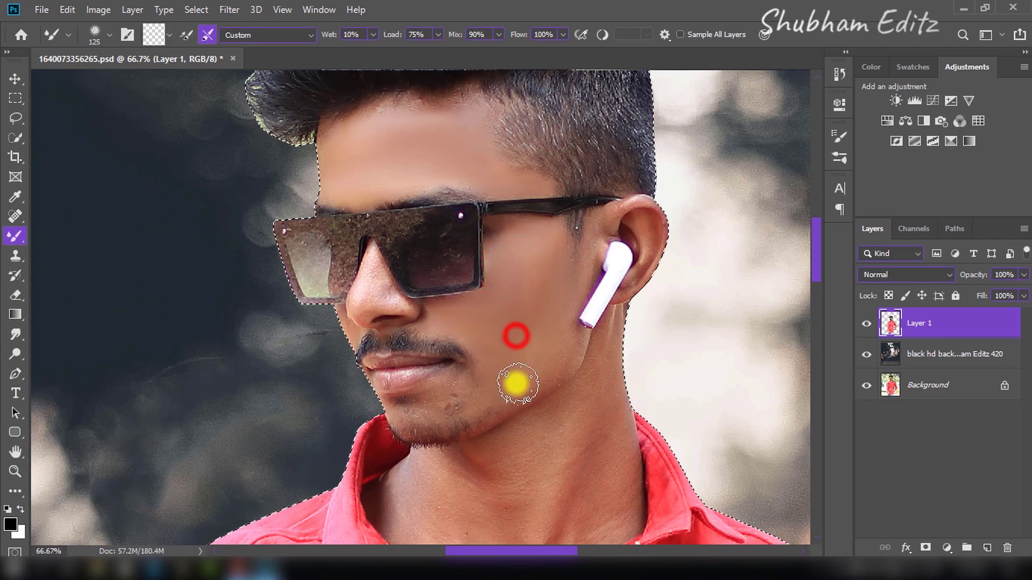
pyautogui.press('[')
pyautogui.press('[')
pyautogui.press('[')
pyautogui.moveTo(569, 340); pyautogui.dragTo(546, 341)
pyautogui.moveTo(509, 387)
pyautogui.mouseDown()
pyautogui.moveTo(442, 405)
pyautogui.moveTo(462, 385)
pyautogui.mouseUp()
pyautogui.press('[')
pyautogui.press('[')
pyautogui.moveTo(373, 260); pyautogui.dragTo(341, 347)
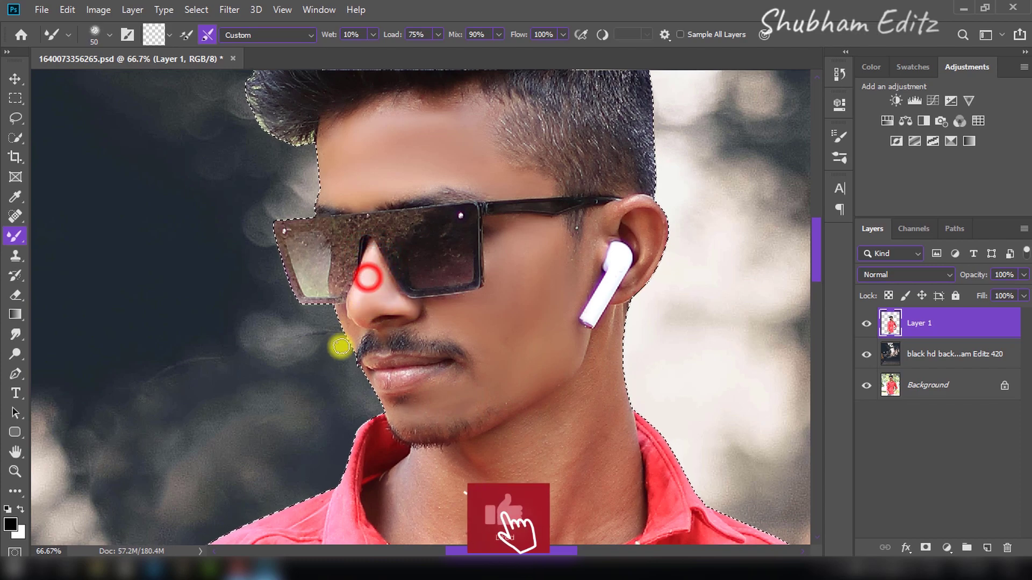
# Smooth the skin from the ear down the neck with lower wetness and a 150 brush.
pyautogui.moveTo(611, 214); pyautogui.dragTo(592, 417)
pyautogui.scroll(-3, 592, 417)
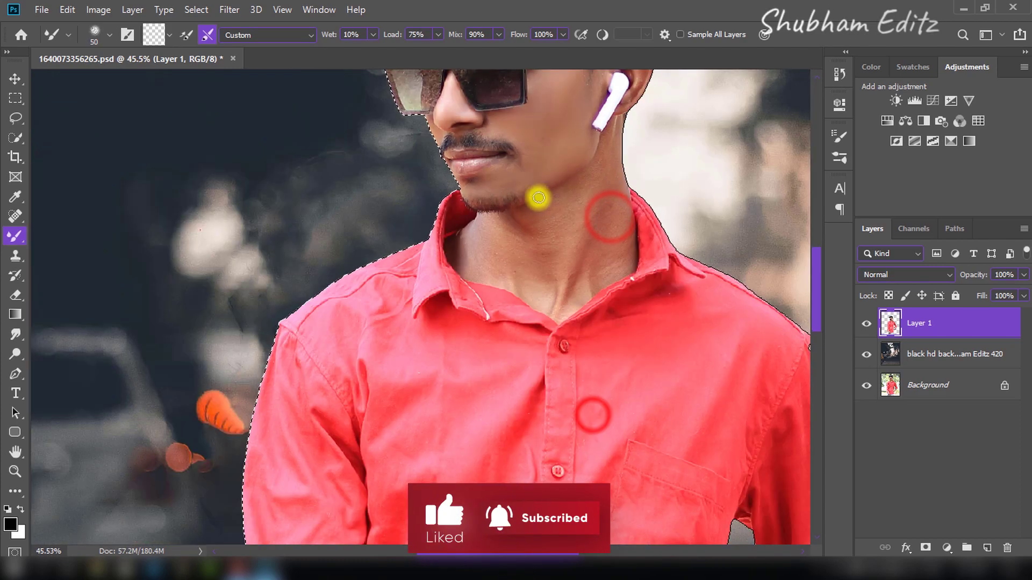
pyautogui.press(']')
pyautogui.press(']')
pyautogui.moveTo(330, 35); pyautogui.dragTo(328, 36)
pyautogui.press(']')
pyautogui.press(']')
pyautogui.press(']')
pyautogui.click(552, 90)
pyautogui.moveTo(592, 181); pyautogui.dragTo(546, 258)
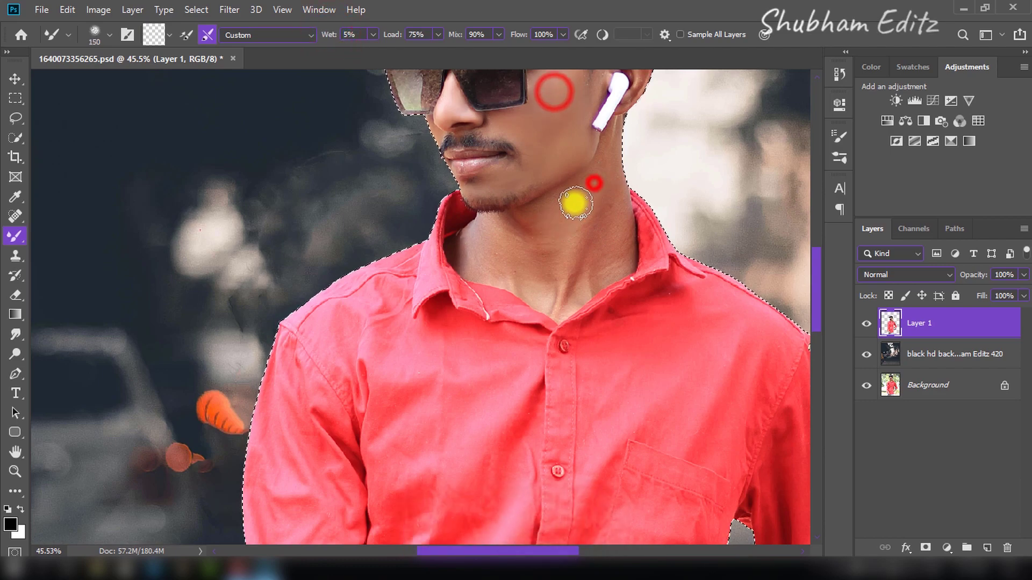
pyautogui.click(511, 250)
pyautogui.click(603, 202)
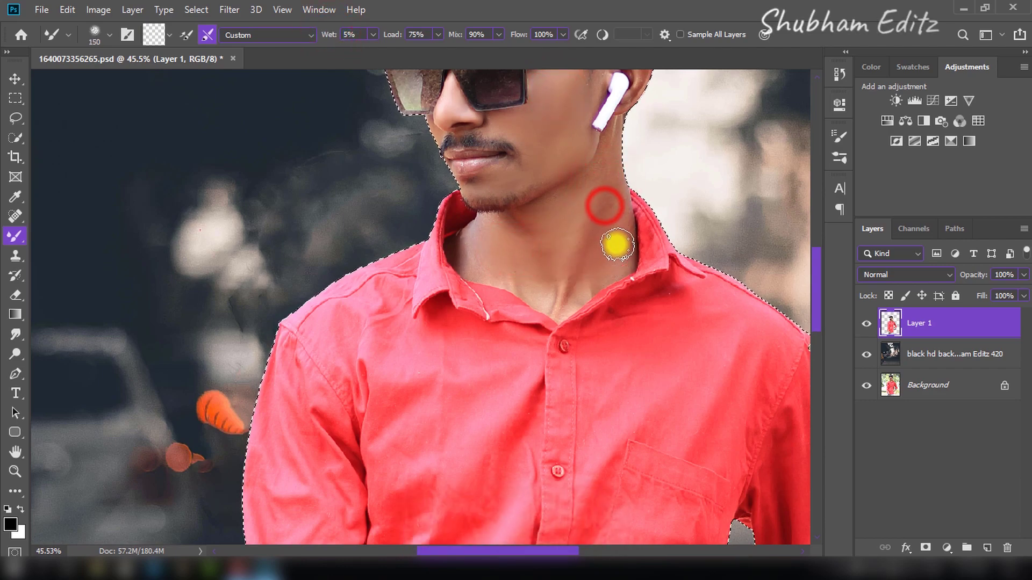
pyautogui.click(601, 182)
# Smooth the forearm, wrist and hand beside the watch with a 200 brush.
pyautogui.scroll(-2, 573, 215)
pyautogui.moveTo(439, 357)
pyautogui.mouseDown()
pyautogui.moveTo(468, 402)
pyautogui.moveTo(413, 333)
pyautogui.mouseUp()
pyautogui.click(387, 304)
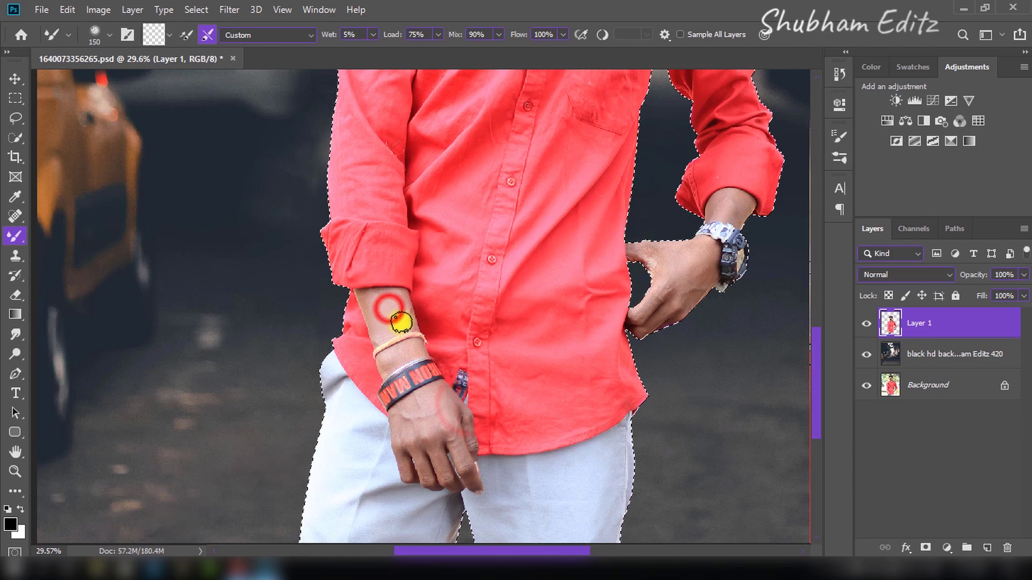
pyautogui.click(391, 361)
pyautogui.press(']')
pyautogui.press(']')
pyautogui.click(413, 412)
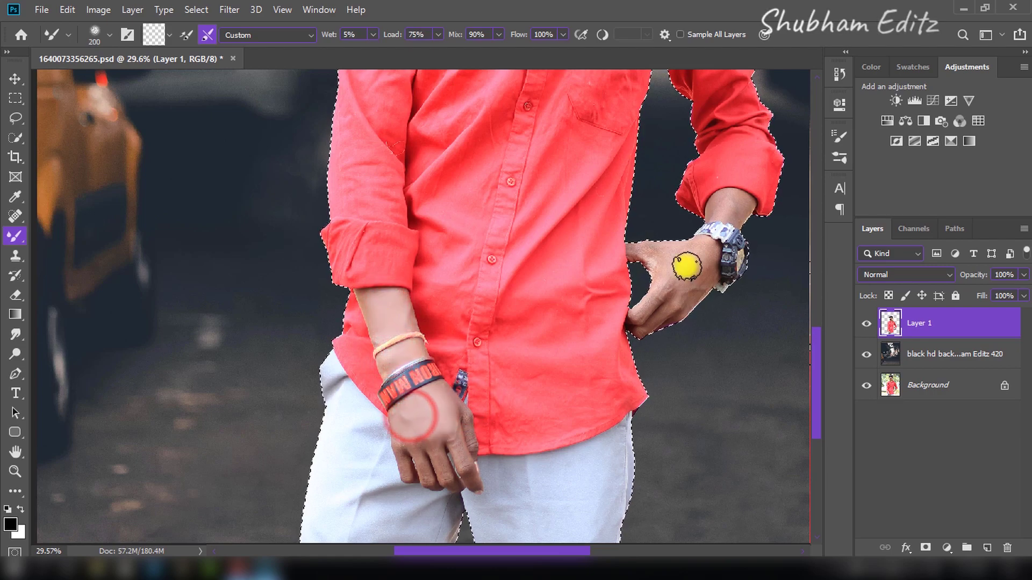
pyautogui.click(694, 257)
pyautogui.click(649, 257)
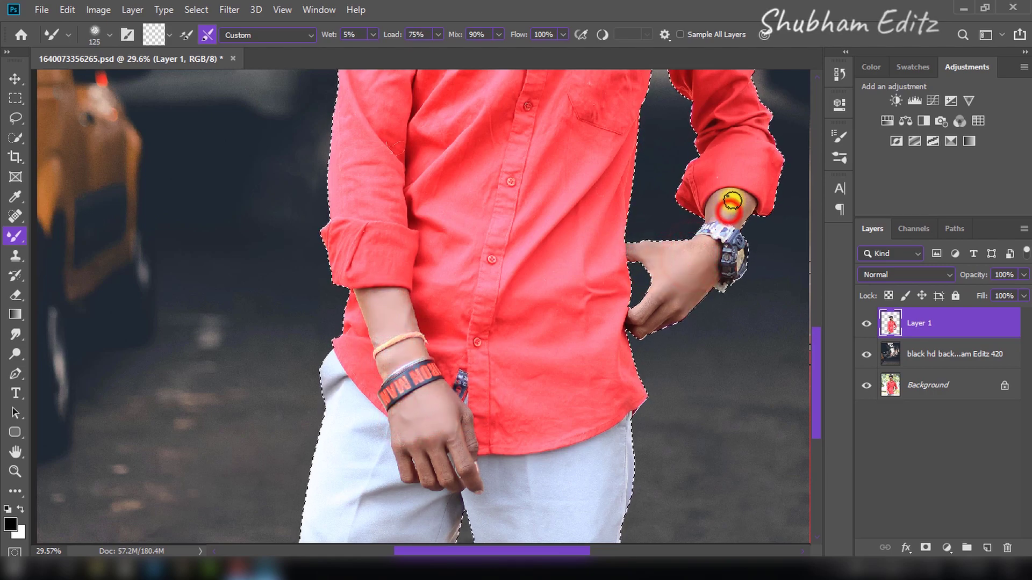
# Fit the image, deselect the man, and zoom in on his hair.
pyautogui.press('z')
pyautogui.hotkey('ctrl', '0')
pyautogui.click(197, 9)
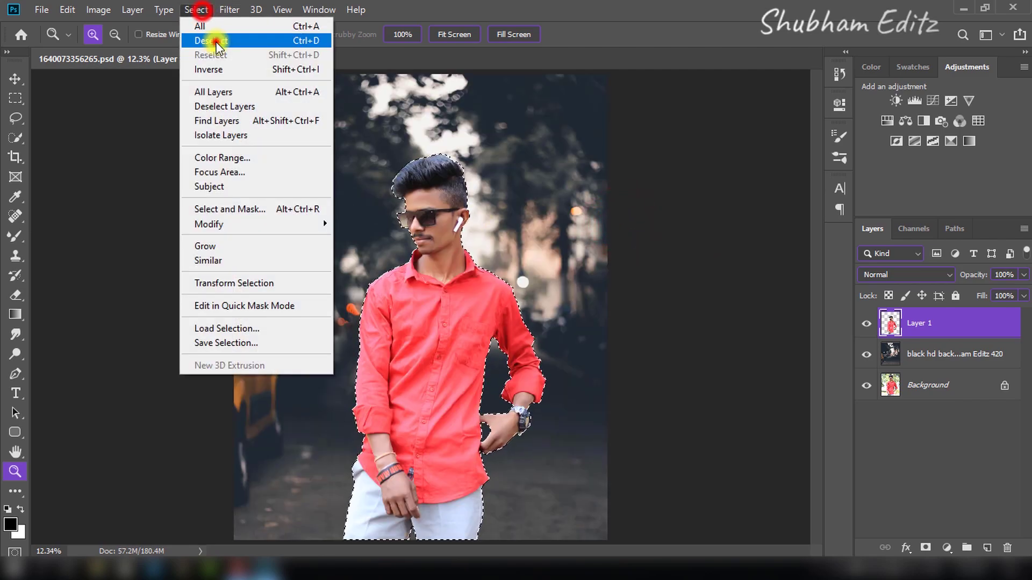
pyautogui.click(212, 38)
pyautogui.moveTo(369, 148); pyautogui.dragTo(458, 244)
# Add a layer mask to the man's layer and paint out the fringe along his hair edge.
pyautogui.click(15, 333)
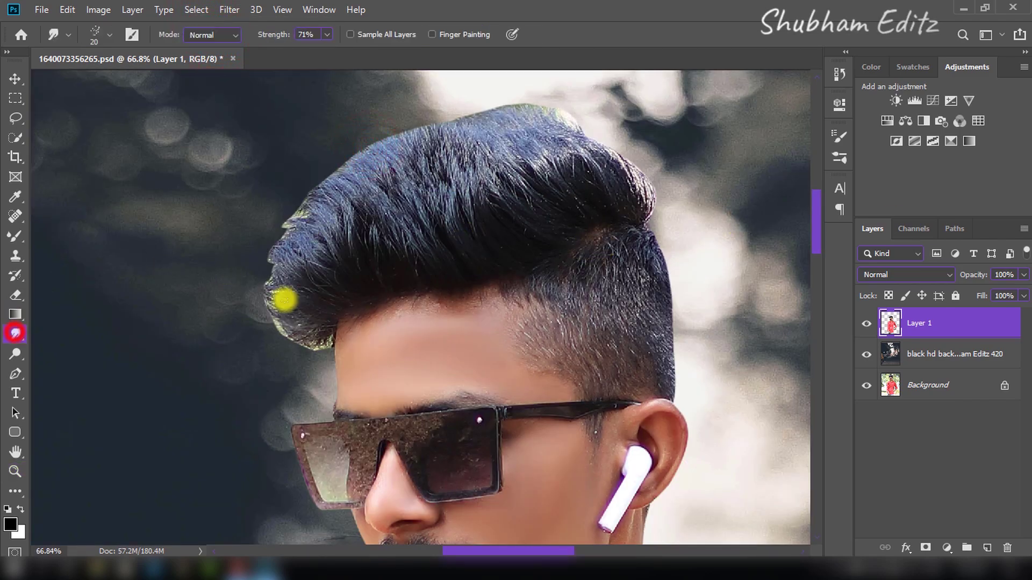
pyautogui.press('e')
pyautogui.click(925, 548)
pyautogui.click(15, 237)
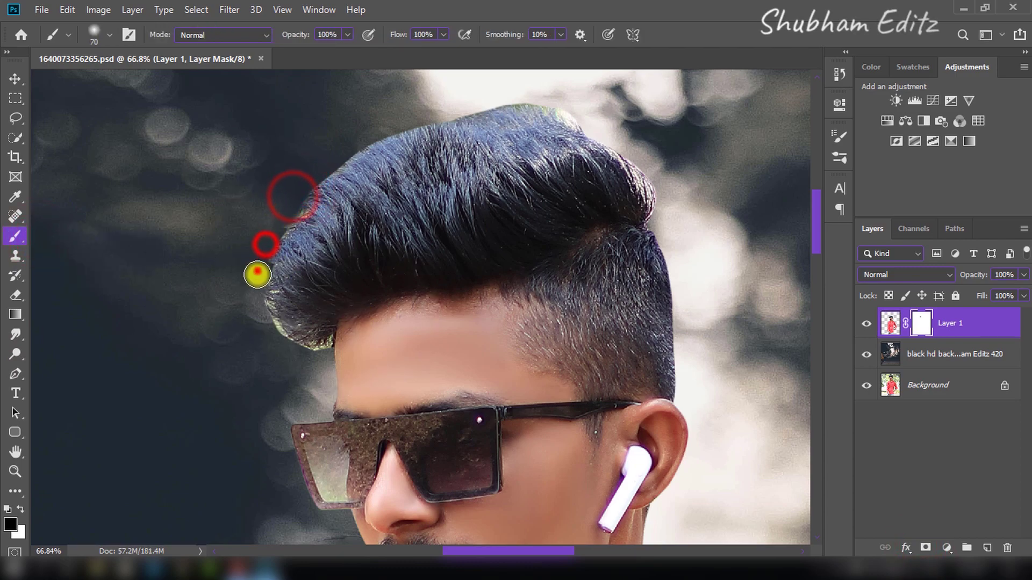
pyautogui.hotkey('ctrl', '+')
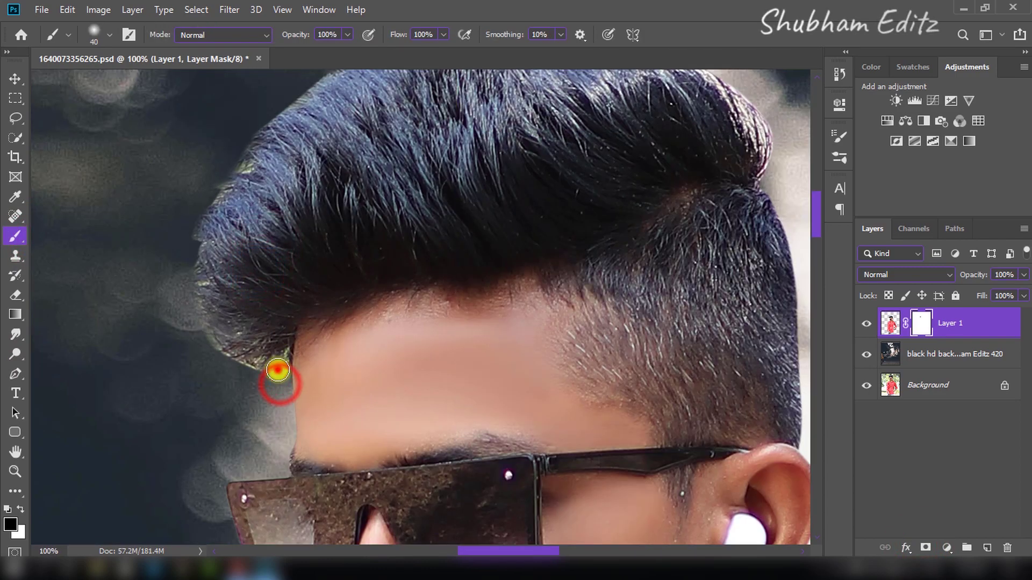
pyautogui.click(278, 370)
pyautogui.press(']')
pyautogui.press(']')
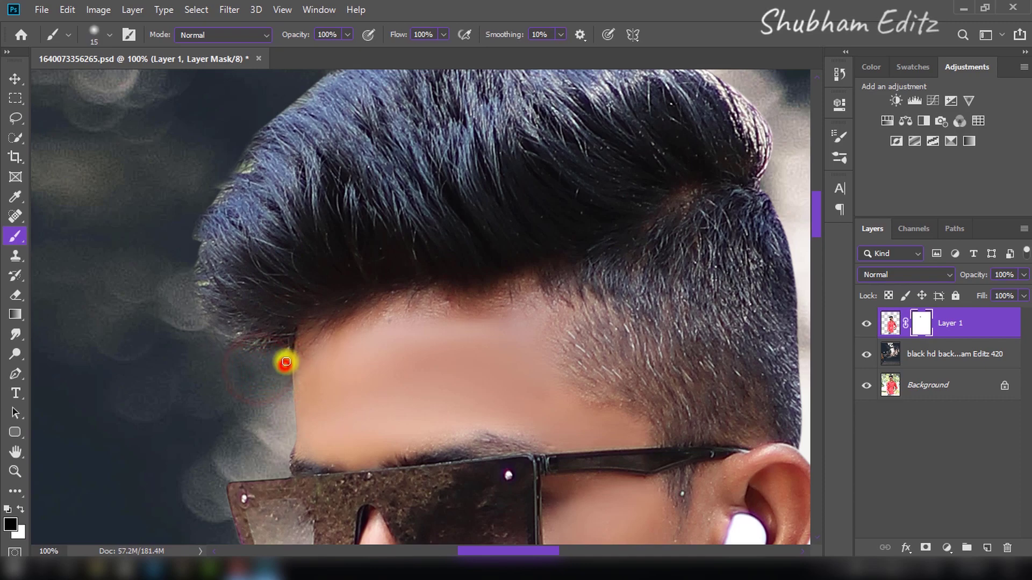
pyautogui.click(640, 198)
pyautogui.click(470, 362)
pyautogui.click(419, 249)
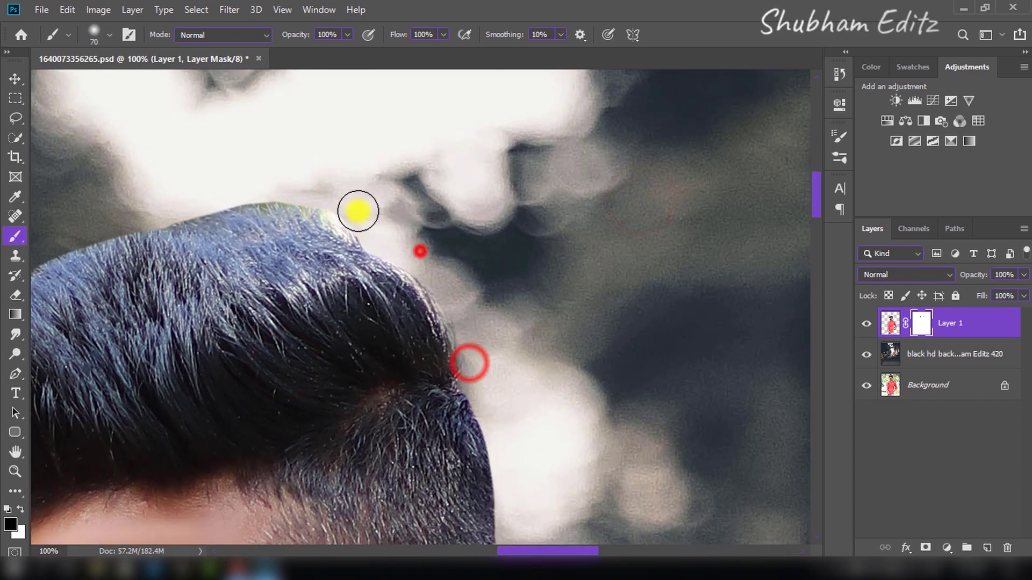
pyautogui.click(315, 190)
pyautogui.moveTo(106, 212); pyautogui.dragTo(464, 177)
pyautogui.moveTo(208, 233); pyautogui.dragTo(300, 203)
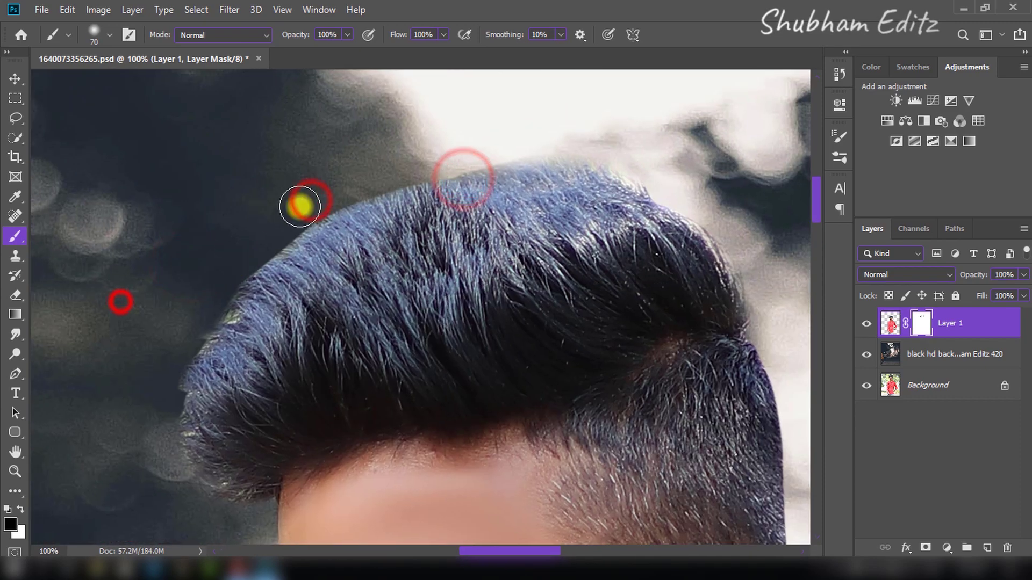
# Mask out the remaining fringe along the right hair edge and near the ear.
pyautogui.click(226, 279)
pyautogui.click(173, 362)
pyautogui.scroll(-1, 627, 306)
pyautogui.click(626, 297)
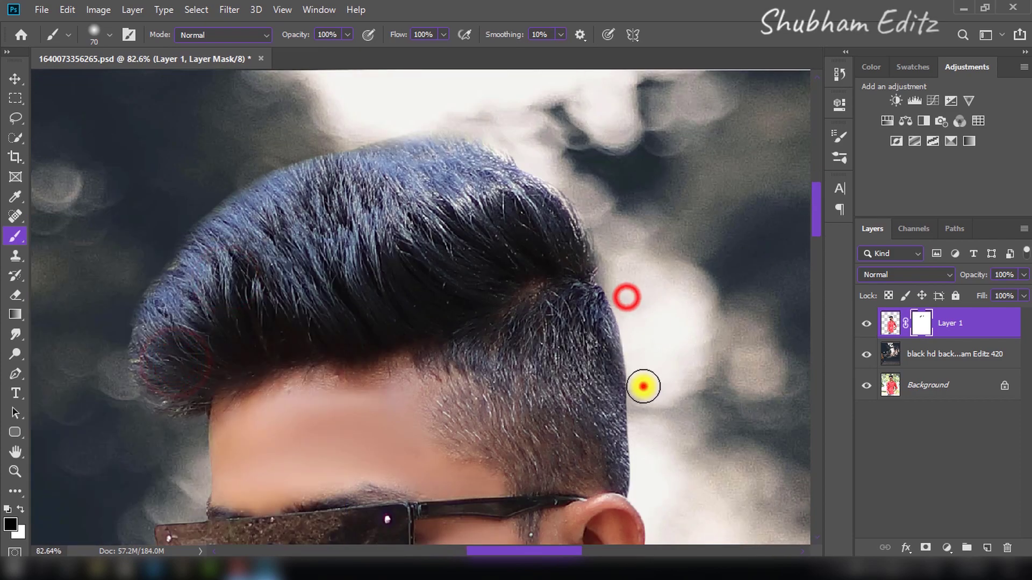
pyautogui.click(643, 387)
pyautogui.click(646, 461)
pyautogui.scroll(-2, 495, 246)
pyautogui.scroll(2, 574, 318)
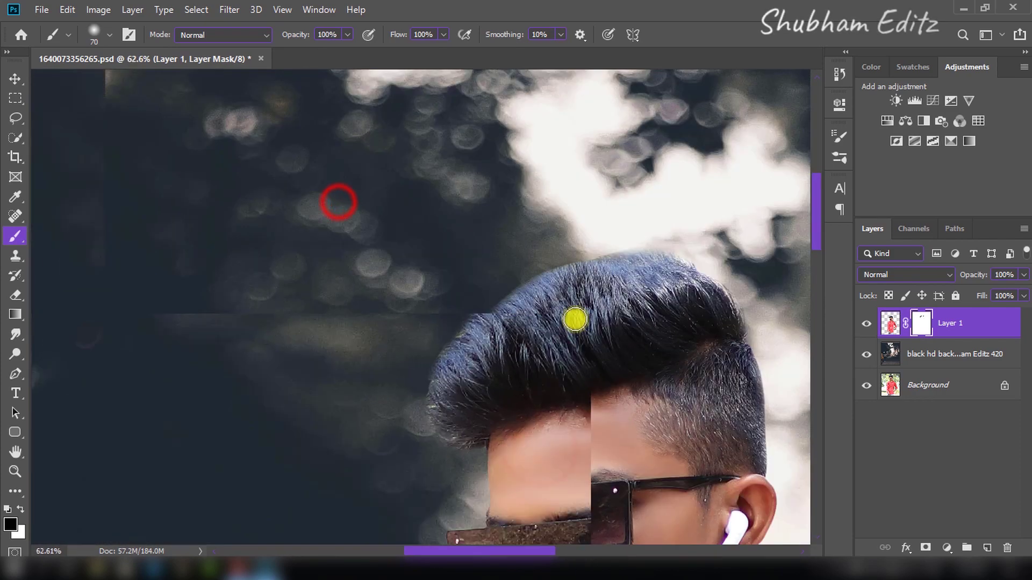
# Apply the layer mask permanently and duplicate the man's layer.
pyautogui.rightClick(920, 323)
pyautogui.click(919, 369)
pyautogui.hotkey('ctrl', 'j')
pyautogui.click(865, 354)
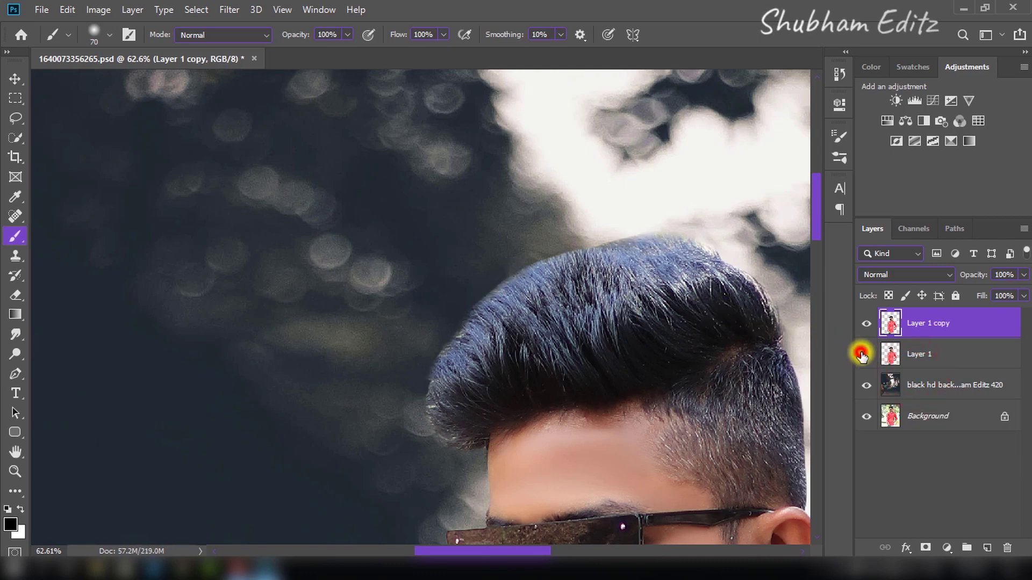
pyautogui.click(17, 333)
# Smudge hair strands outward along the top of the head on the Layer 1 copy.
pyautogui.moveTo(442, 362); pyautogui.dragTo(243, 332)
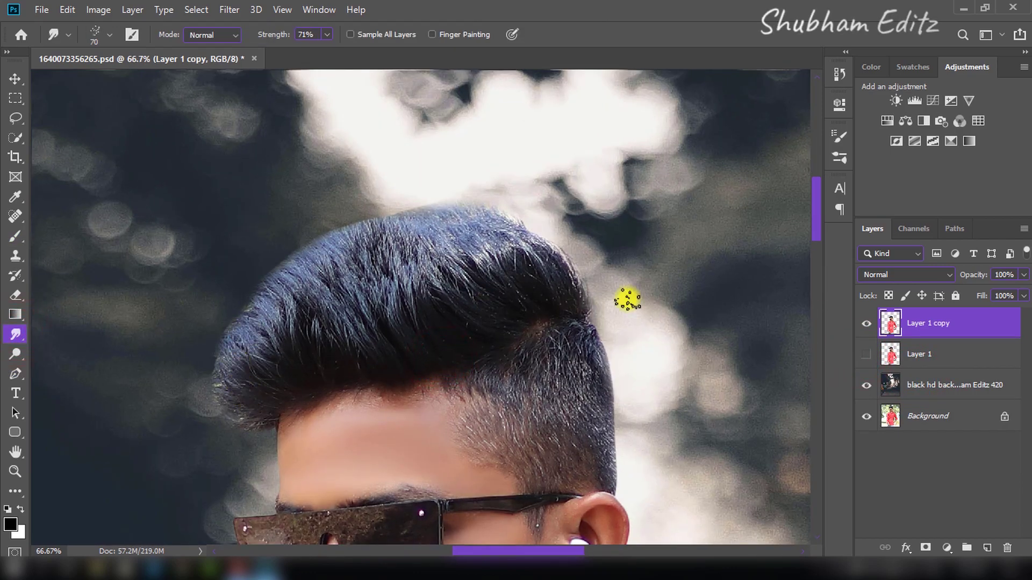
pyautogui.moveTo(548, 272)
pyautogui.mouseDown()
pyautogui.moveTo(511, 237)
pyautogui.moveTo(426, 224)
pyautogui.moveTo(258, 231)
pyautogui.mouseUp()
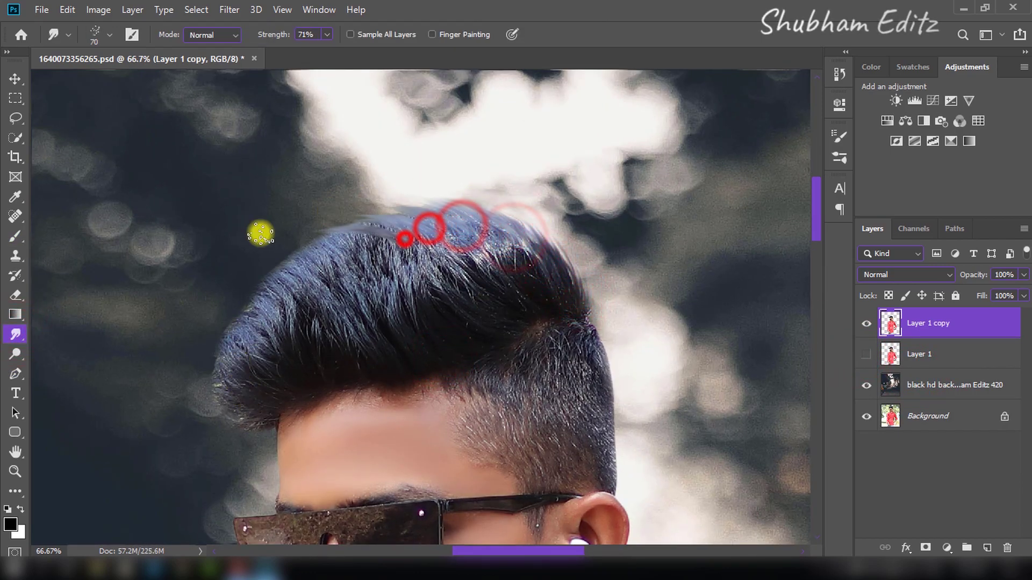
pyautogui.press('Delete')
pyautogui.click(866, 324)
pyautogui.hotkey('ctrl', 'j')
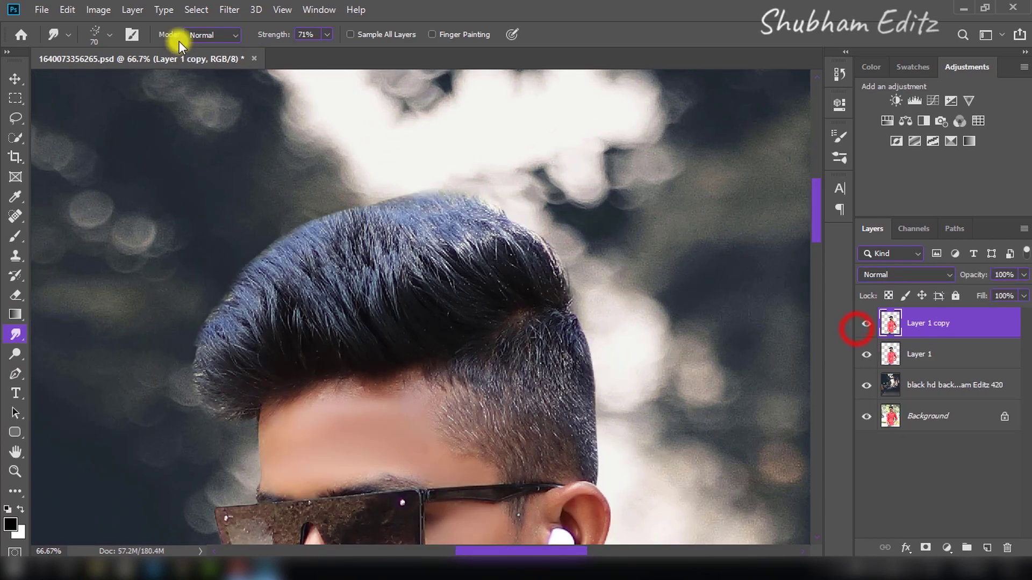
pyautogui.click(194, 9)
pyautogui.click(248, 128)
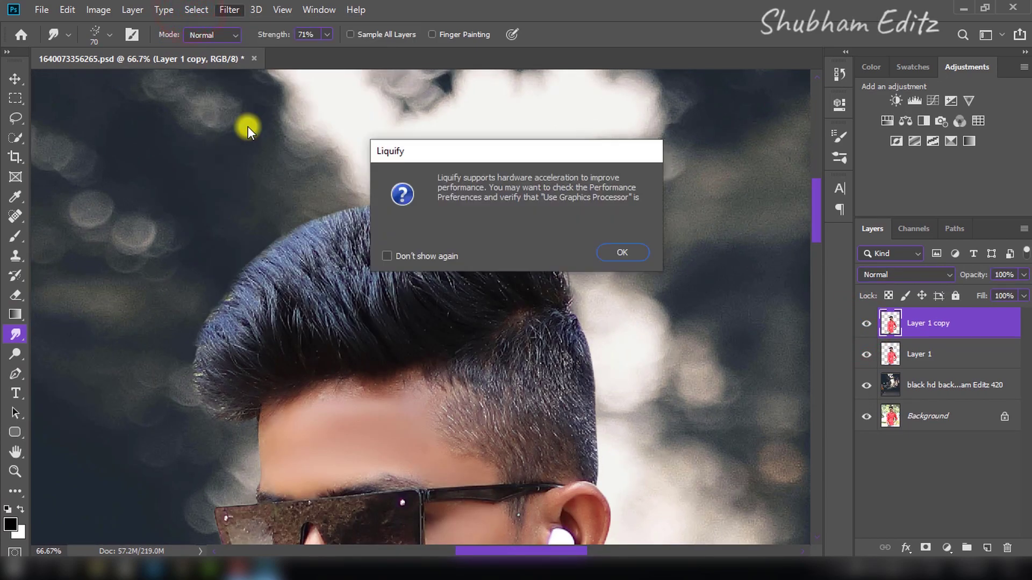
# In Liquify, push the upper-left hair edge outward with Forward Warp.
pyautogui.click(417, 250)
pyautogui.click(619, 253)
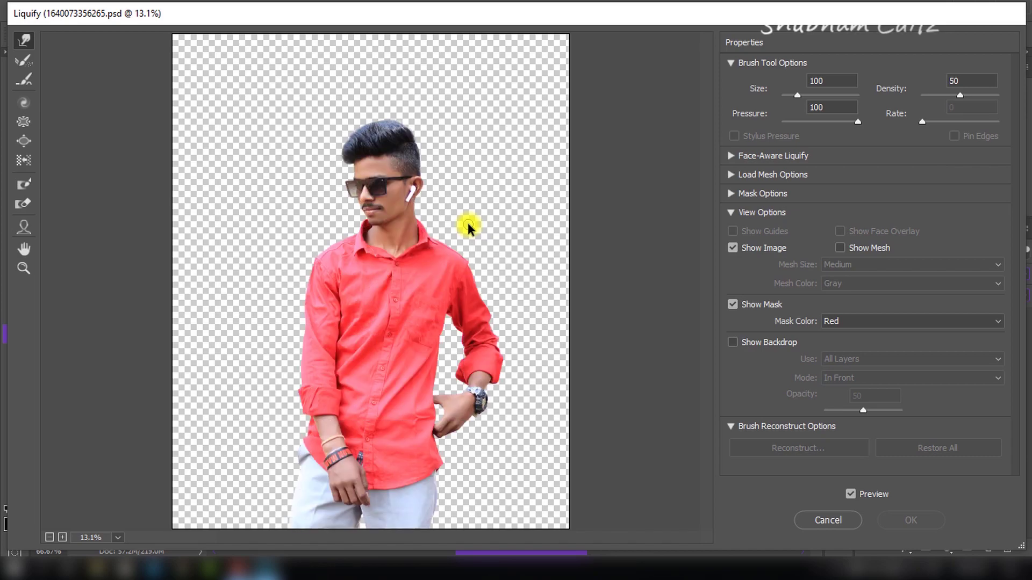
pyautogui.press('alt')
pyautogui.hotkey('ctrl', '+')
pyautogui.hotkey('ctrl', '+')
pyautogui.hotkey('ctrl', '+')
pyautogui.hotkey('ctrl', '+')
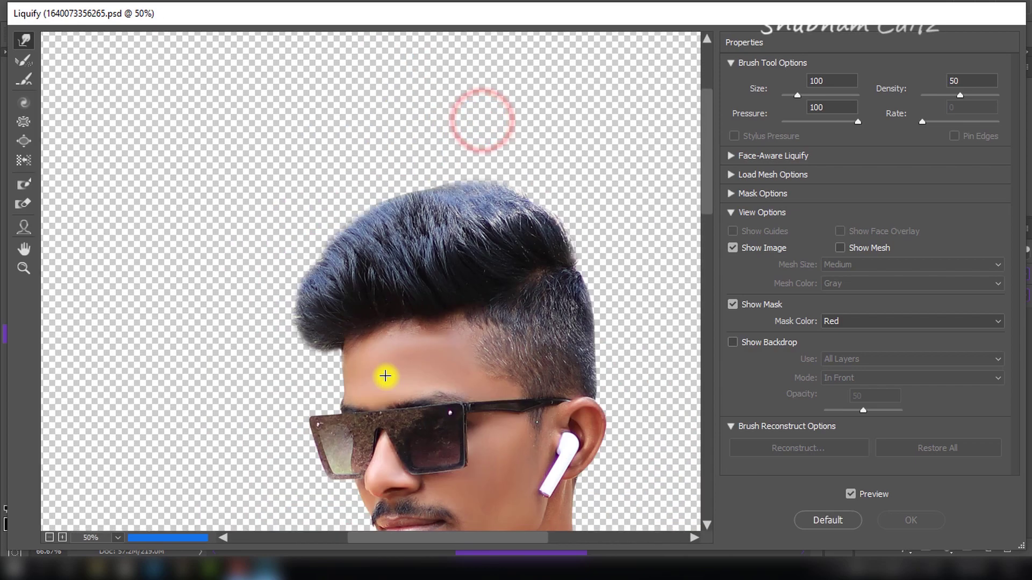
pyautogui.moveTo(318, 230); pyautogui.dragTo(285, 244)
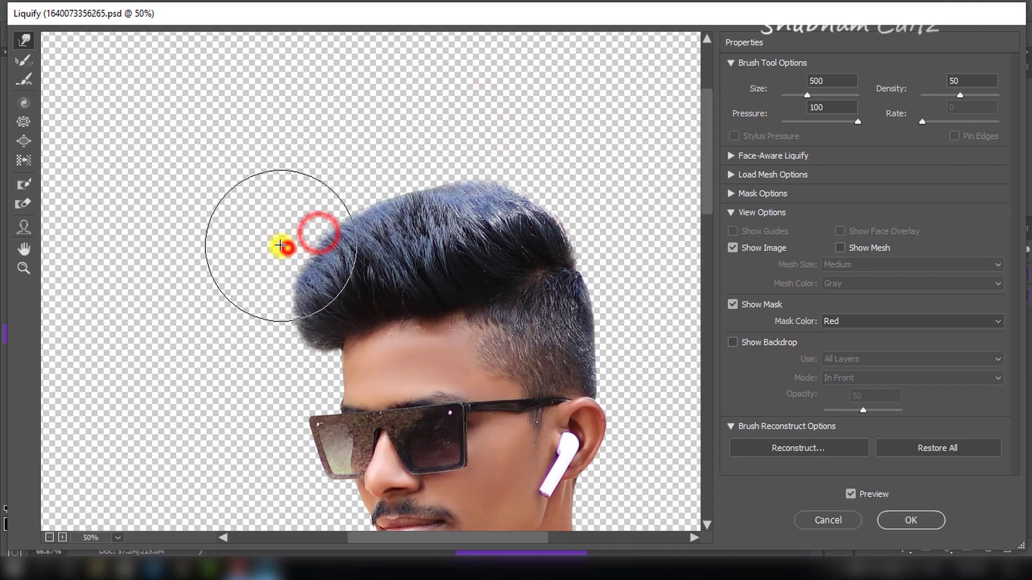
# At brush size 500, warp the top and sides of the hair outward, preview, and apply.
pyautogui.click(545, 200)
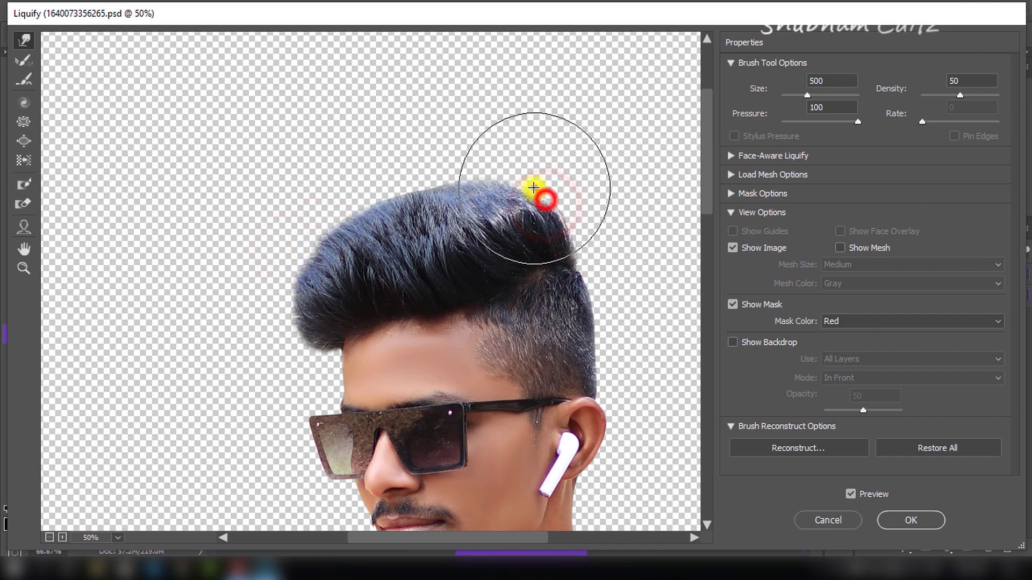
pyautogui.moveTo(553, 219)
pyautogui.mouseDown()
pyautogui.moveTo(529, 170)
pyautogui.moveTo(269, 273)
pyautogui.mouseUp()
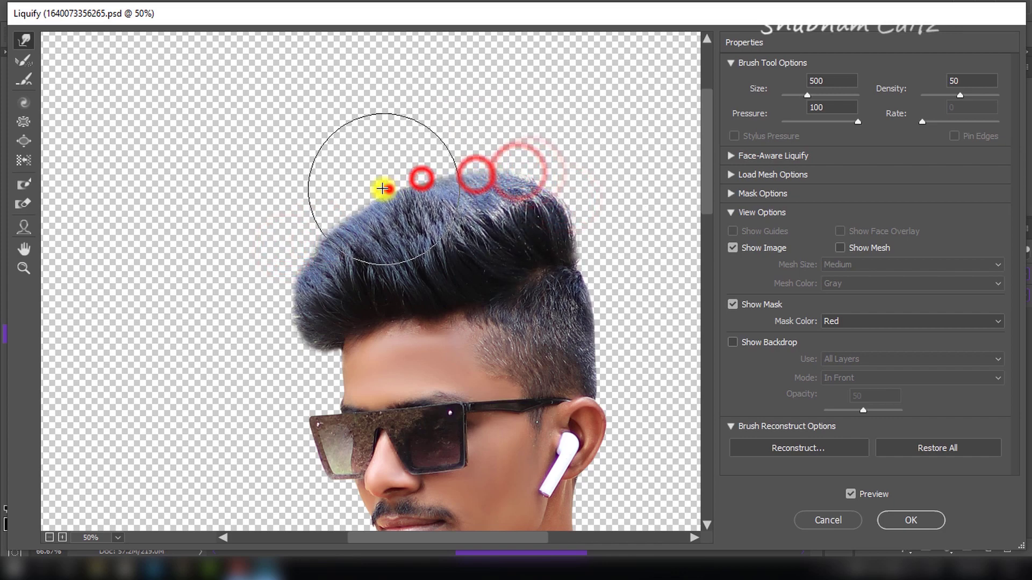
pyautogui.click(416, 162)
pyautogui.click(491, 154)
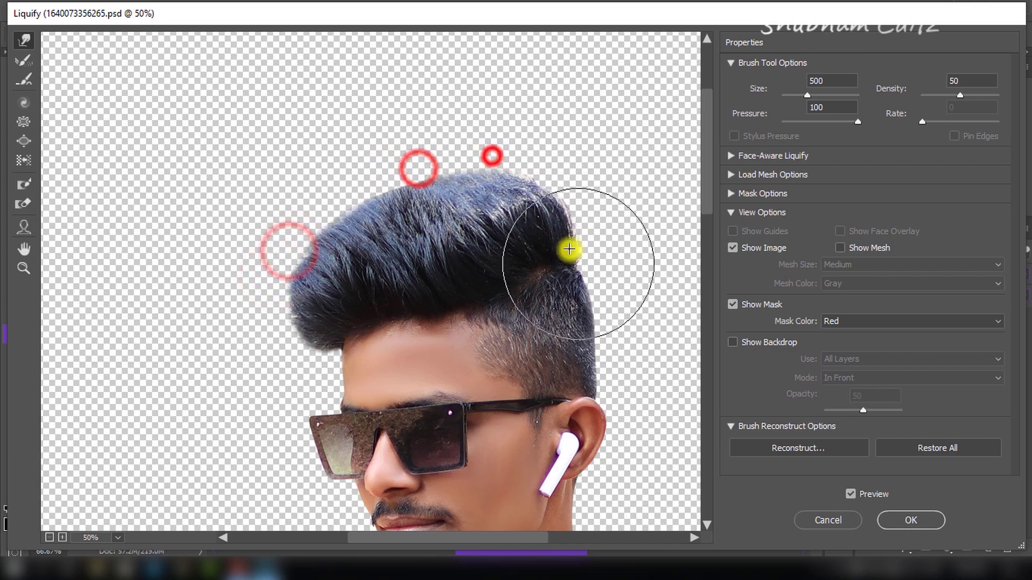
pyautogui.click(611, 345)
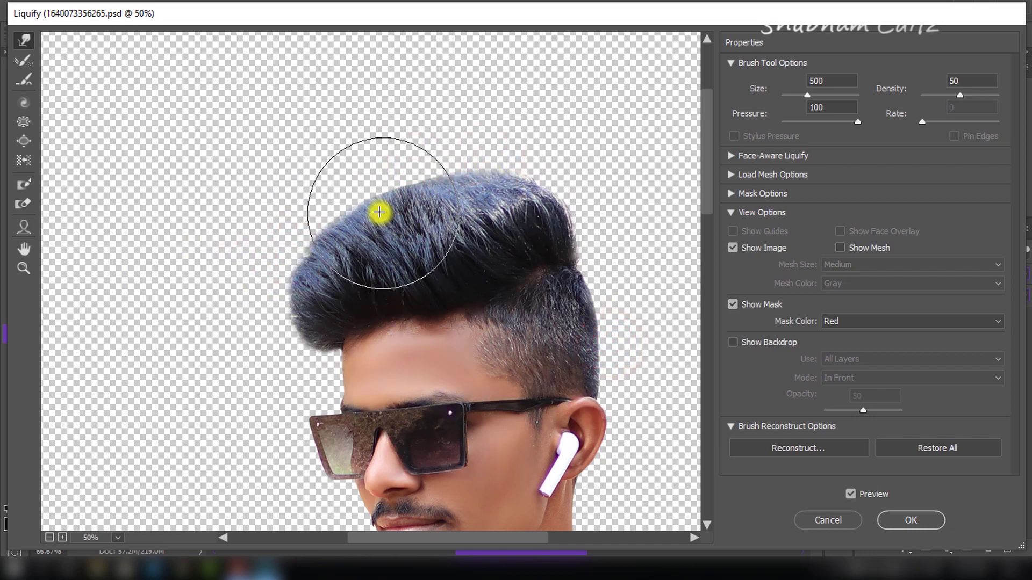
pyautogui.click(305, 214)
pyautogui.click(850, 494)
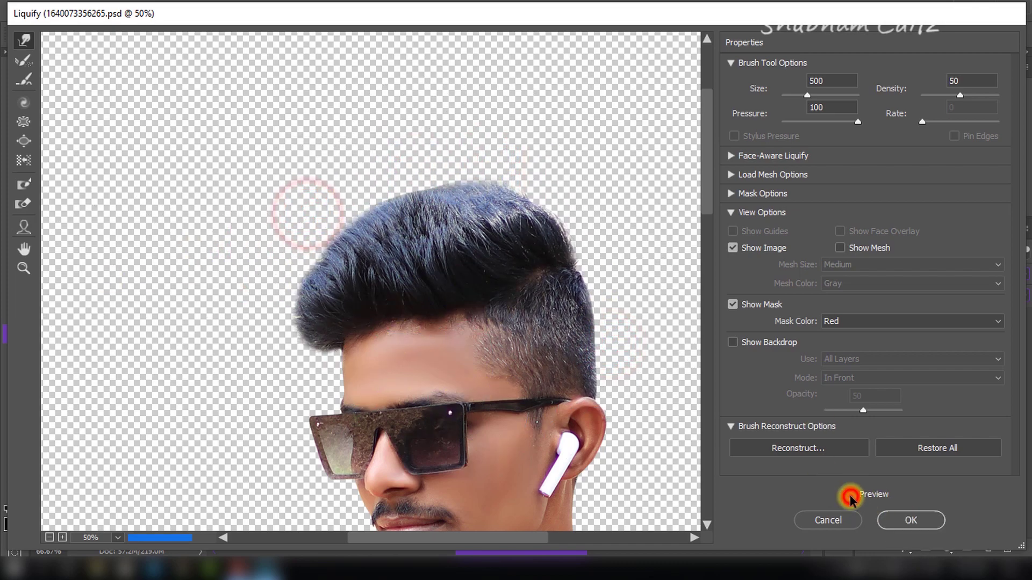
pyautogui.click(911, 520)
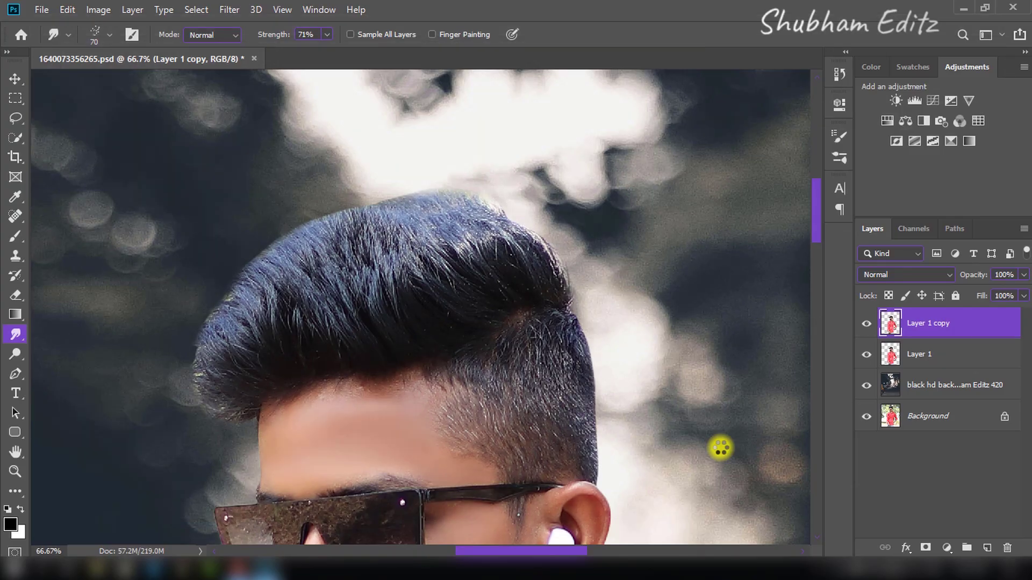
# Zoom in on the head to inspect the warped hair, then fit the photo back in view.
pyautogui.click(15, 472)
pyautogui.hotkey('ctrl', '0')
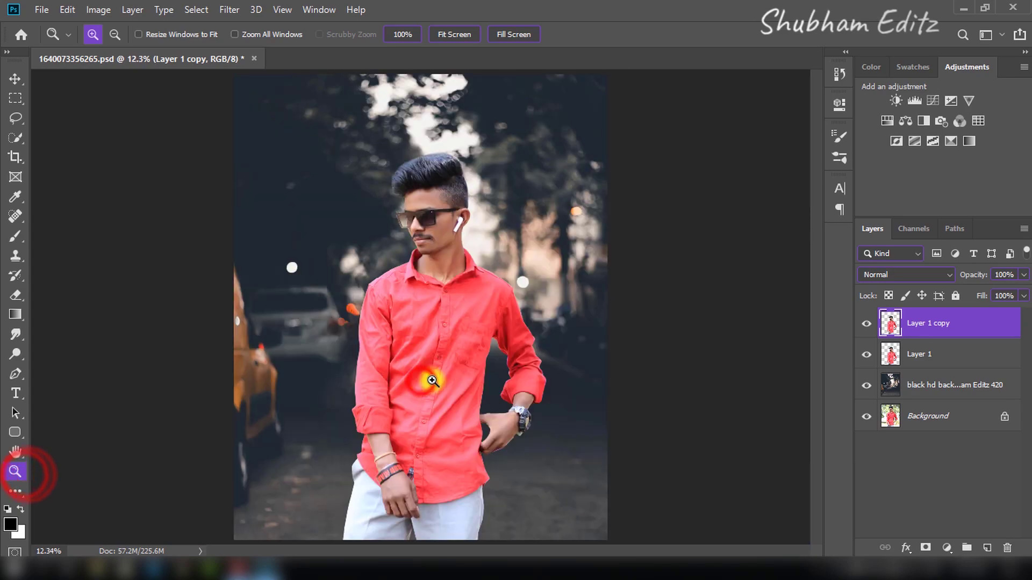
pyautogui.moveTo(359, 144); pyautogui.dragTo(490, 251)
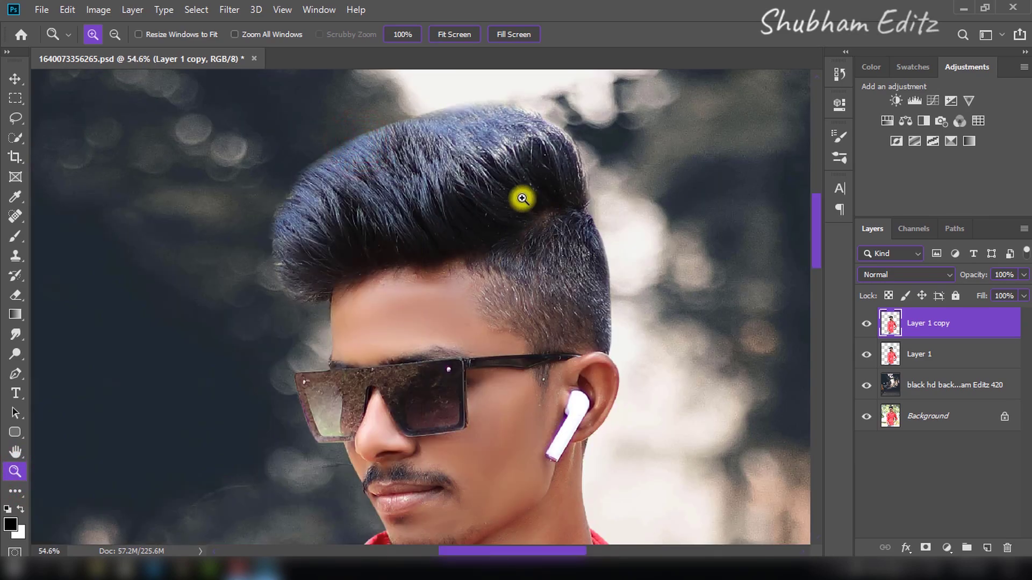
pyautogui.rightClick(632, 224)
pyautogui.click(647, 230)
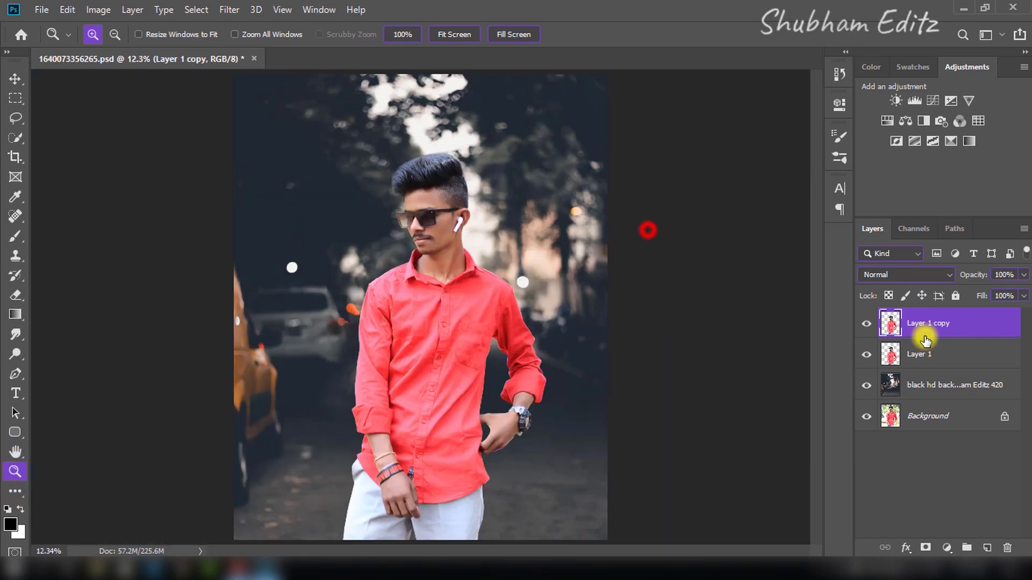
# Compare Layer 1 copy, then merge Layer 1 and Layer 1 copy together.
pyautogui.click(860, 329)
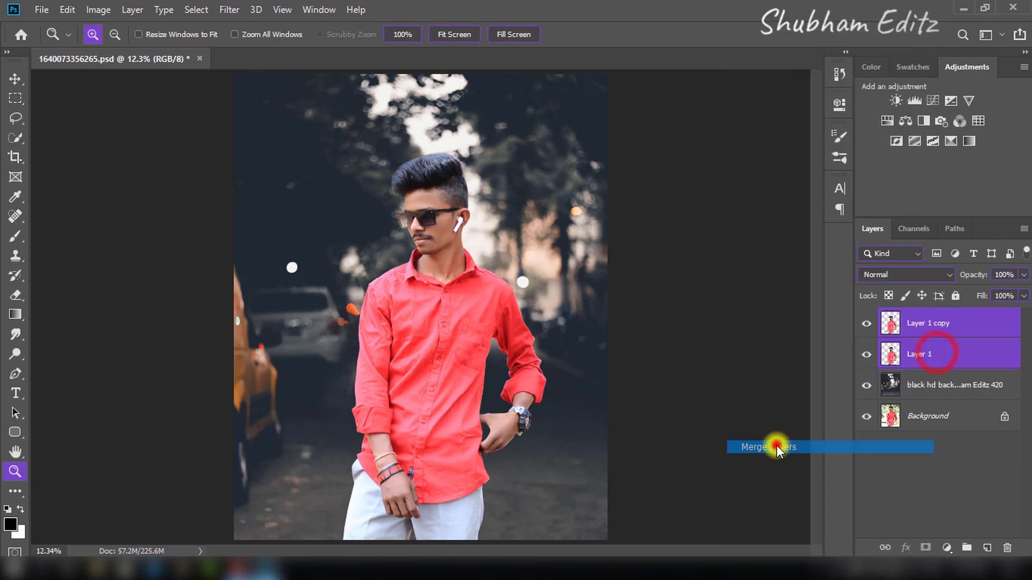
pyautogui.moveTo(937, 355); pyautogui.dragTo(1007, 548)
pyautogui.hotkey('ctrl', 'j')
pyautogui.moveTo(427, 181); pyautogui.dragTo(510, 298)
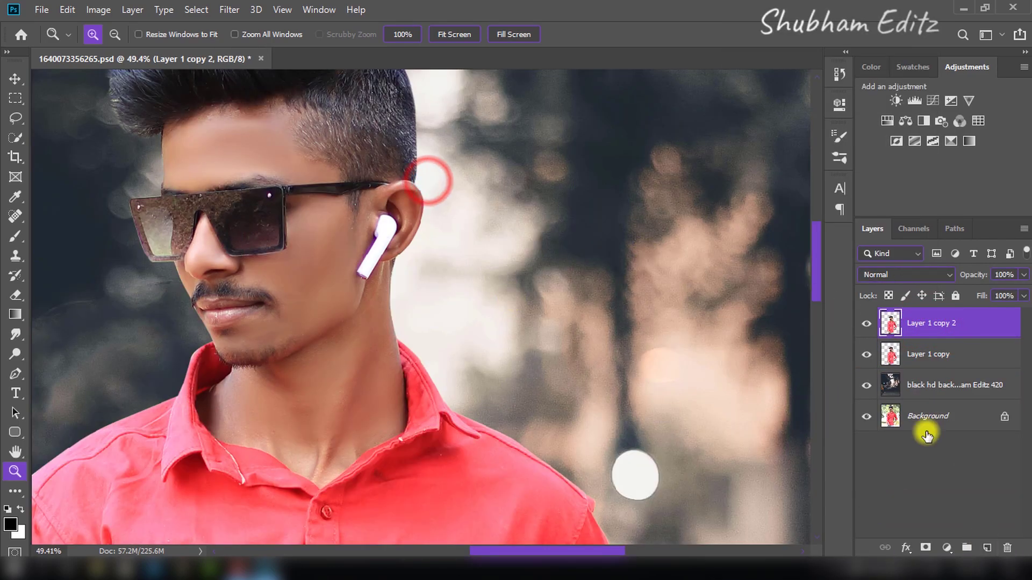
# Add a new empty Overlay layer on top with the man's outline selected.
pyautogui.click(987, 547)
pyautogui.keyDown('ctrl'); pyautogui.click(890, 354); pyautogui.keyUp('ctrl')
pyautogui.click(906, 275)
pyautogui.click(882, 363)
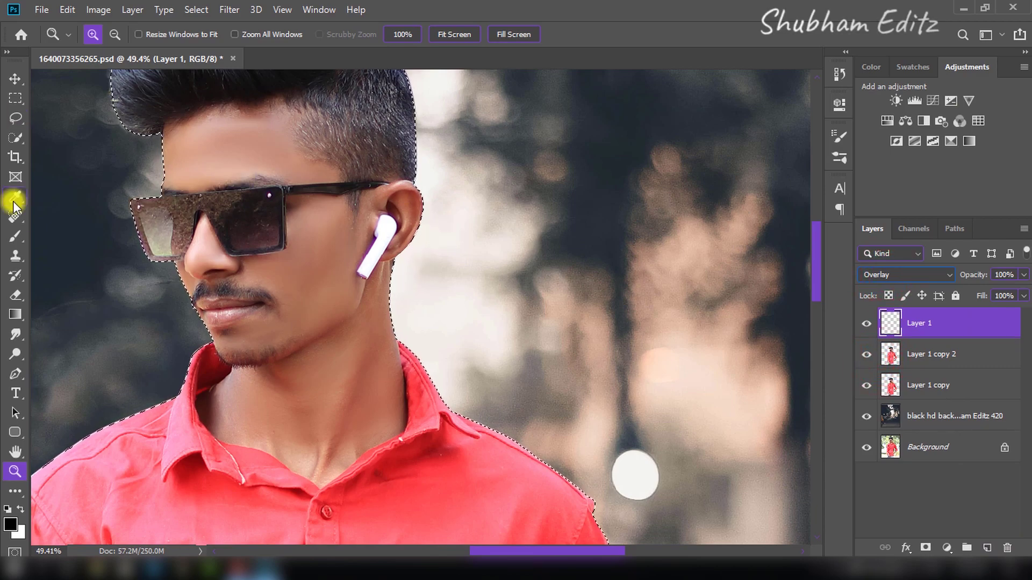
# Sample a near-white from the background and brush highlights along the hair and neck edges.
pyautogui.click(14, 198)
pyautogui.click(461, 231)
pyautogui.press('b')
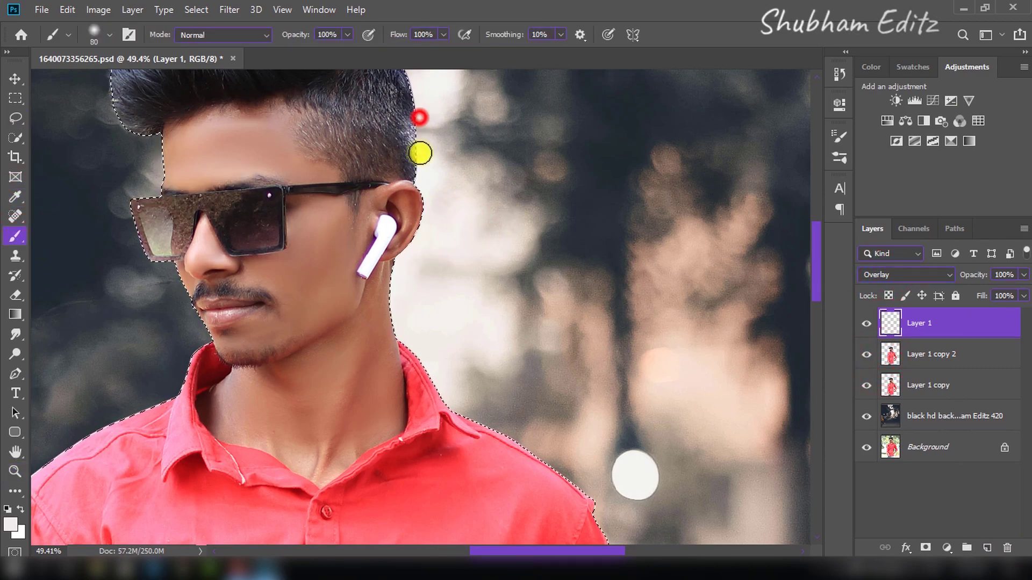
pyautogui.moveTo(420, 115); pyautogui.dragTo(403, 281)
pyautogui.moveTo(485, 274); pyautogui.dragTo(420, 339)
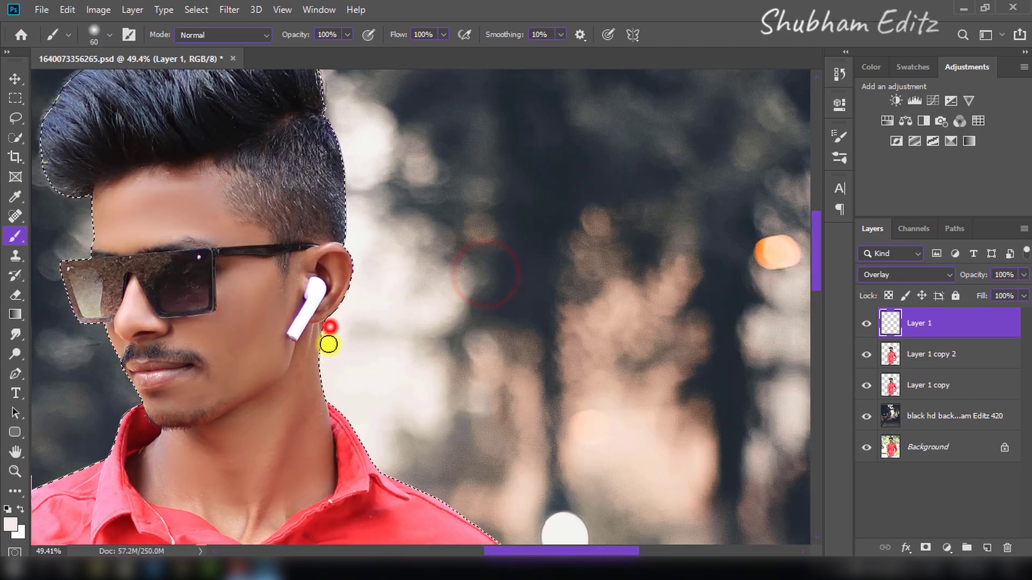
pyautogui.moveTo(332, 325); pyautogui.dragTo(347, 424)
pyautogui.scroll(5, 317, 379)
pyautogui.press('[')
pyautogui.press('[')
pyautogui.press('[')
pyautogui.press('[')
# Brush near-white highlights along the ear, neck-collar join, collar and shoulder edges.
pyautogui.moveTo(392, 144)
pyautogui.mouseDown()
pyautogui.moveTo(329, 263)
pyautogui.moveTo(337, 412)
pyautogui.moveTo(321, 324)
pyautogui.mouseUp()
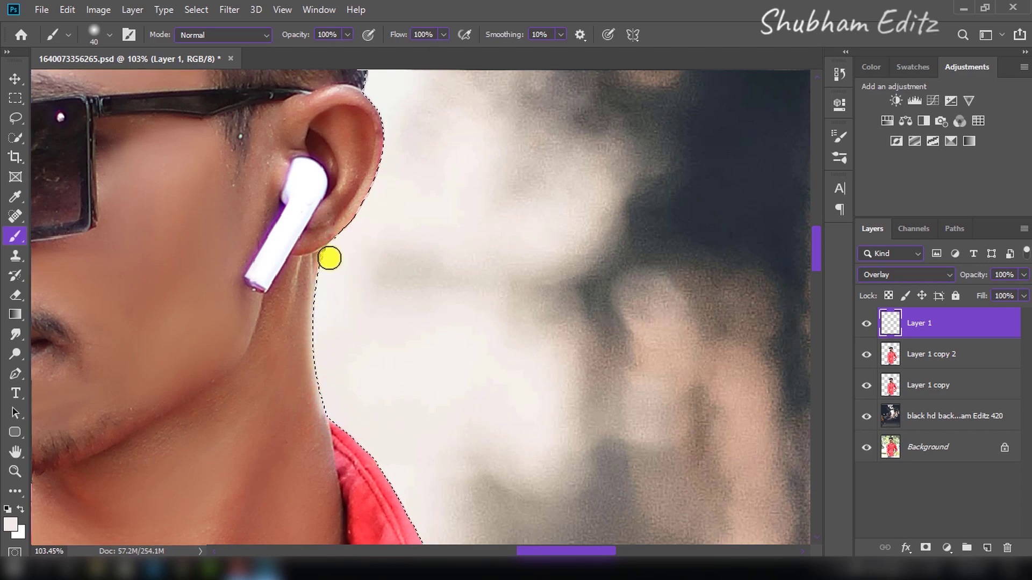
pyautogui.moveTo(431, 369); pyautogui.dragTo(341, 247)
pyautogui.moveTo(239, 266); pyautogui.dragTo(331, 395)
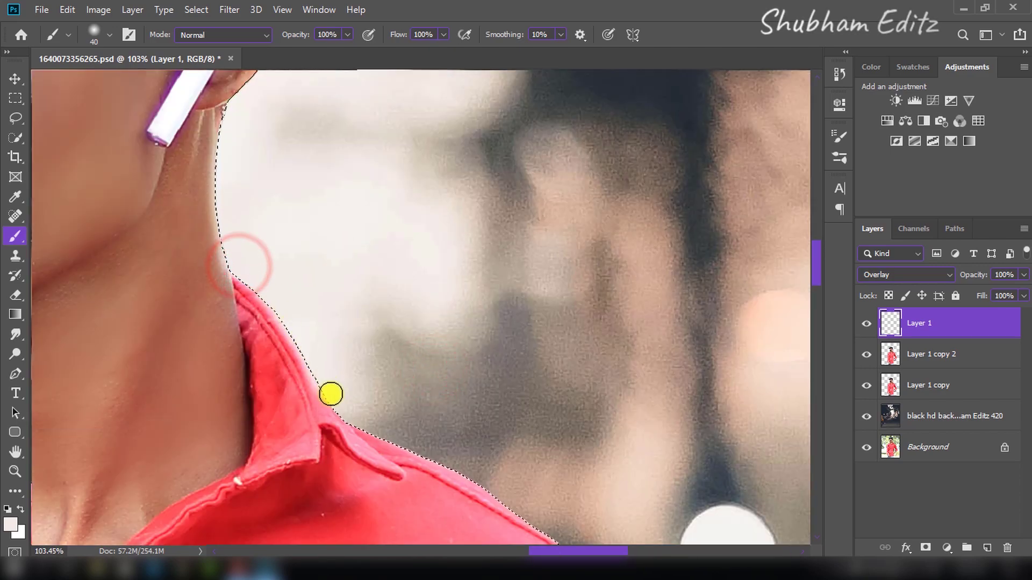
pyautogui.moveTo(504, 488)
pyautogui.mouseDown()
pyautogui.moveTo(295, 260)
pyautogui.moveTo(474, 442)
pyautogui.mouseUp()
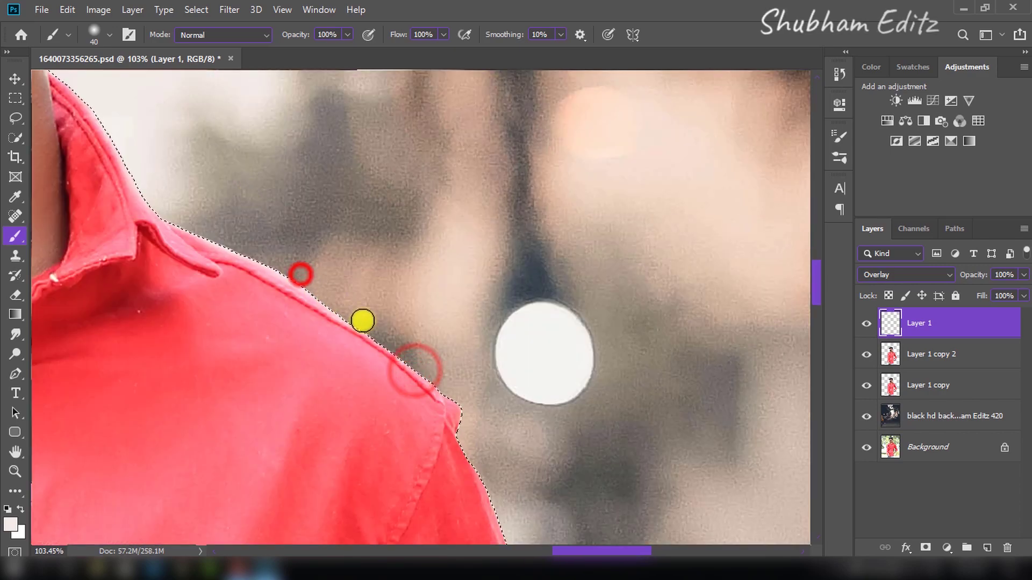
pyautogui.moveTo(597, 451); pyautogui.dragTo(475, 249)
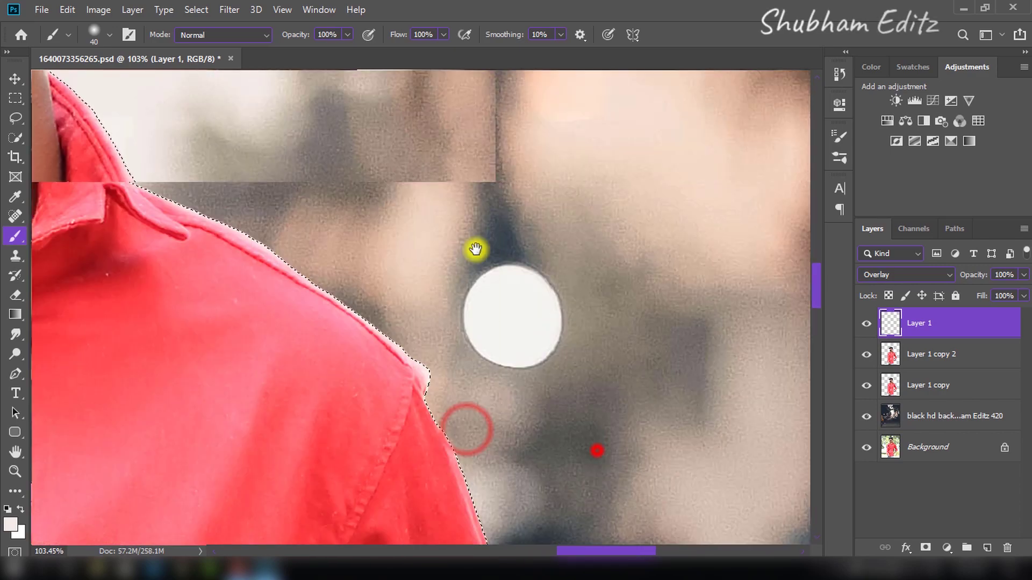
pyautogui.moveTo(370, 284)
pyautogui.mouseDown()
pyautogui.moveTo(406, 352)
pyautogui.moveTo(428, 470)
pyautogui.mouseUp()
# Brush highlights along the shoulder, sleeve and armpit edges.
pyautogui.scroll(-2, 437, 392)
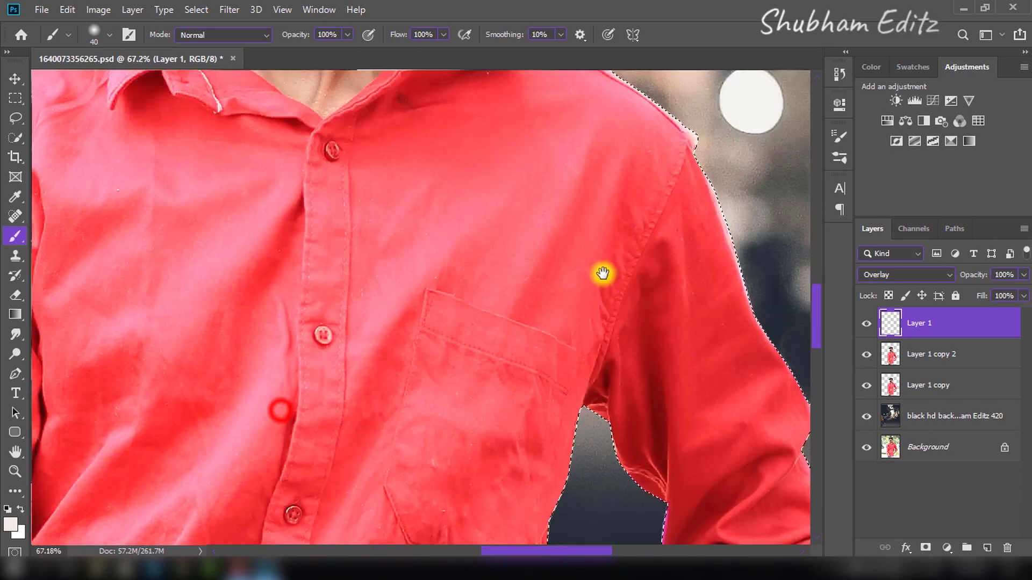
pyautogui.moveTo(604, 274); pyautogui.dragTo(487, 309)
pyautogui.scroll(3, 487, 309)
pyautogui.moveTo(426, 170)
pyautogui.mouseDown()
pyautogui.moveTo(498, 299)
pyautogui.moveTo(425, 220)
pyautogui.moveTo(377, 129)
pyautogui.mouseUp()
pyautogui.moveTo(65, 299)
pyautogui.mouseDown()
pyautogui.moveTo(57, 333)
pyautogui.moveTo(578, 265)
pyautogui.mouseUp()
pyautogui.scroll(-1, 58, 334)
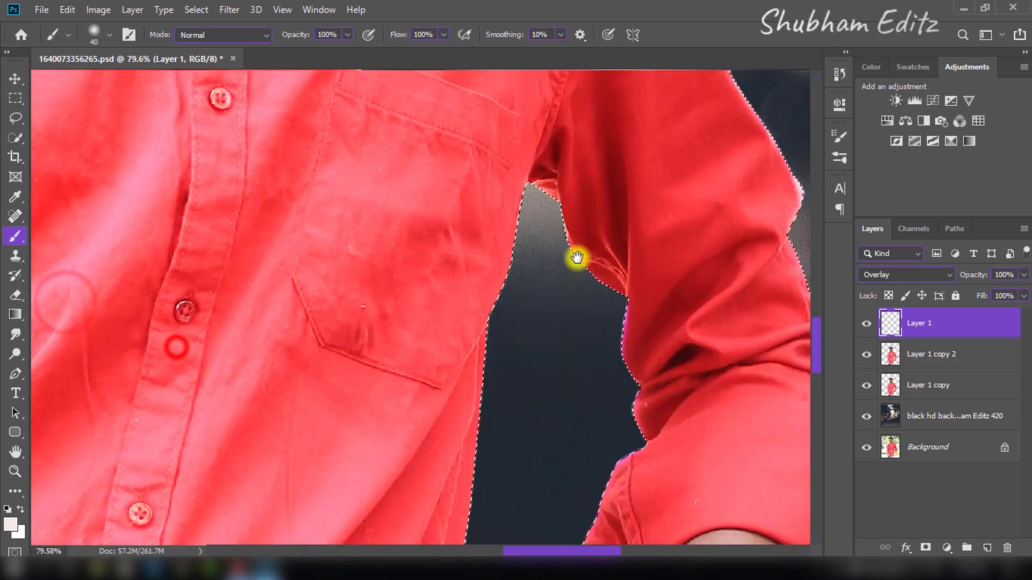
pyautogui.moveTo(524, 171); pyautogui.dragTo(485, 326)
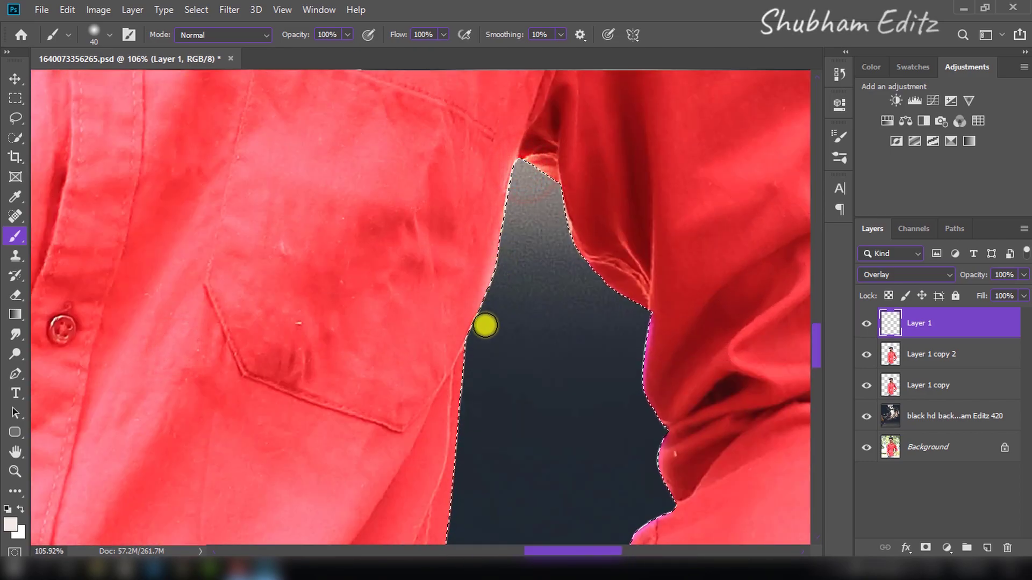
pyautogui.hotkey('ctrl', 'h')
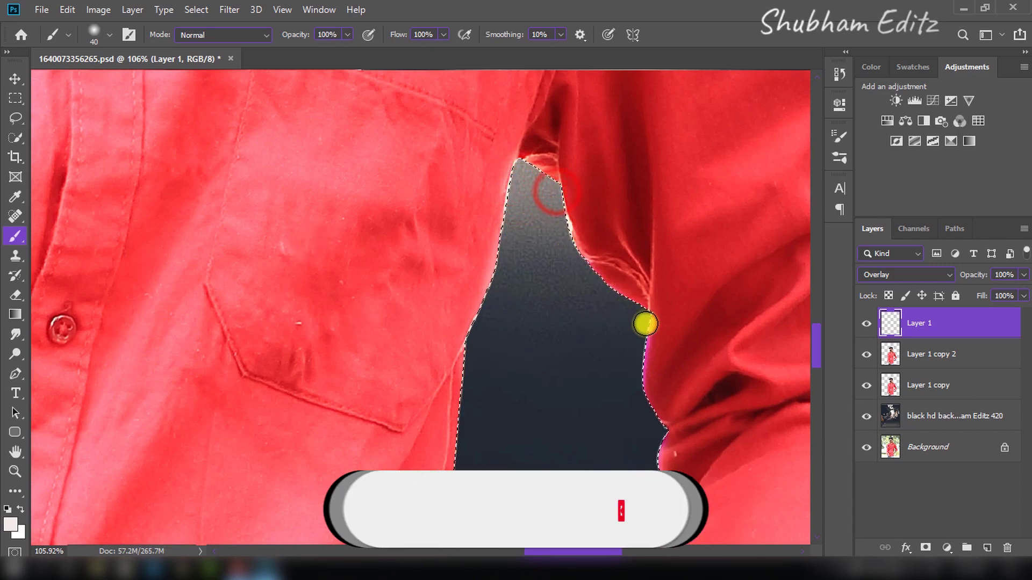
# Brush highlights along the right sleeve, left shoulder, glasses, and side and top of the hair.
pyautogui.moveTo(645, 323); pyautogui.dragTo(656, 431)
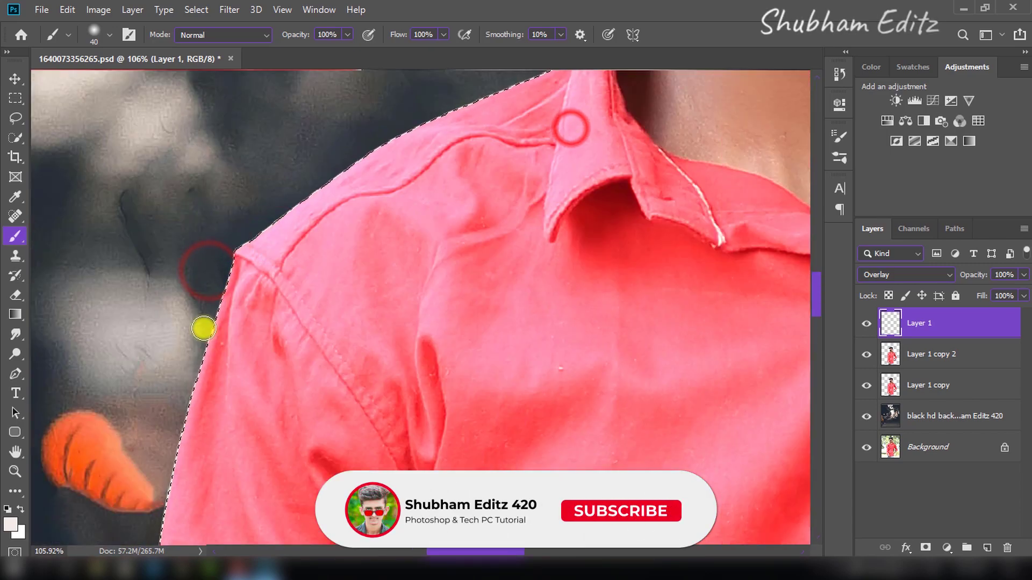
pyautogui.moveTo(203, 325); pyautogui.dragTo(163, 463)
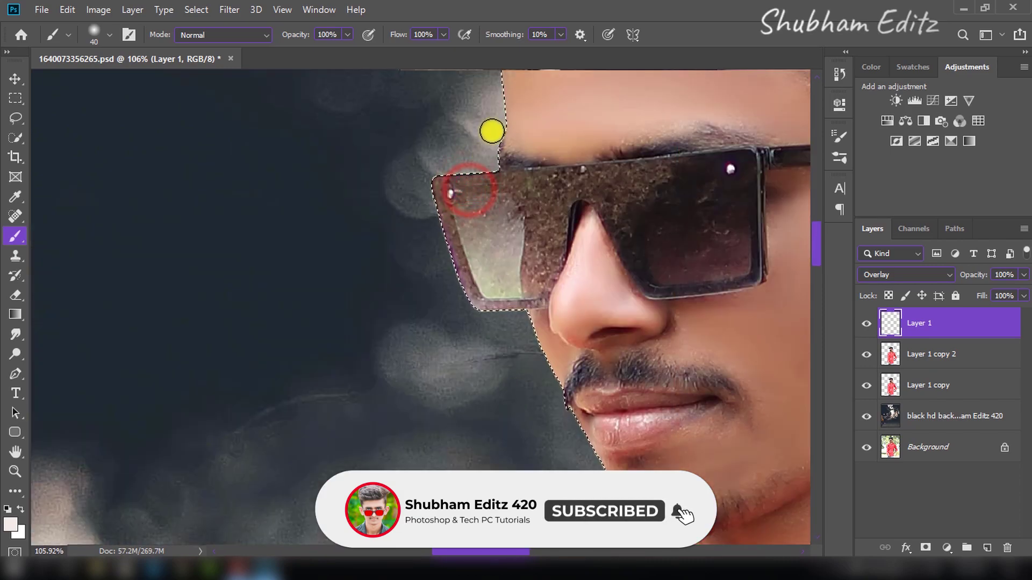
pyautogui.moveTo(493, 129); pyautogui.dragTo(422, 286)
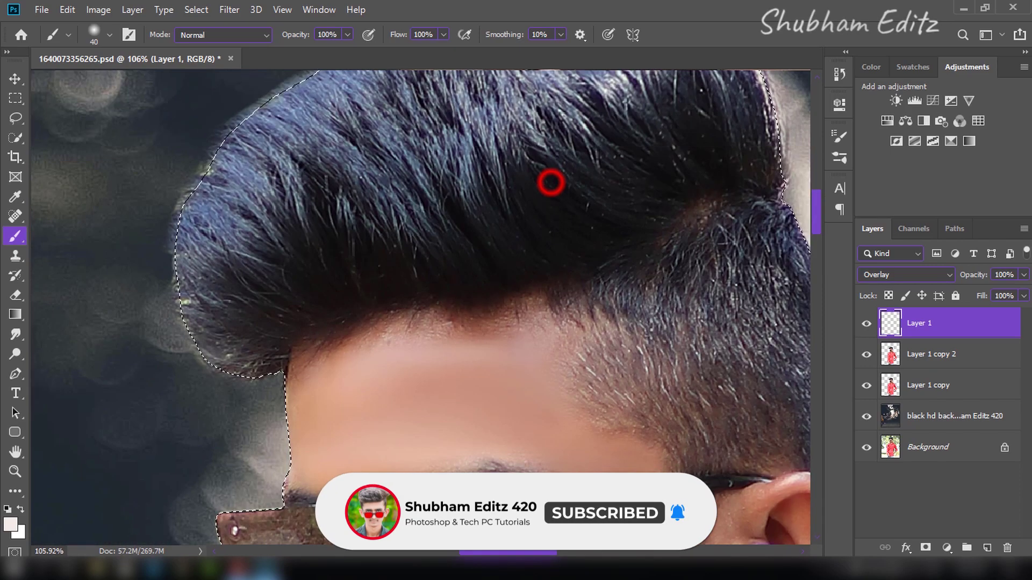
pyautogui.moveTo(271, 380); pyautogui.dragTo(191, 330)
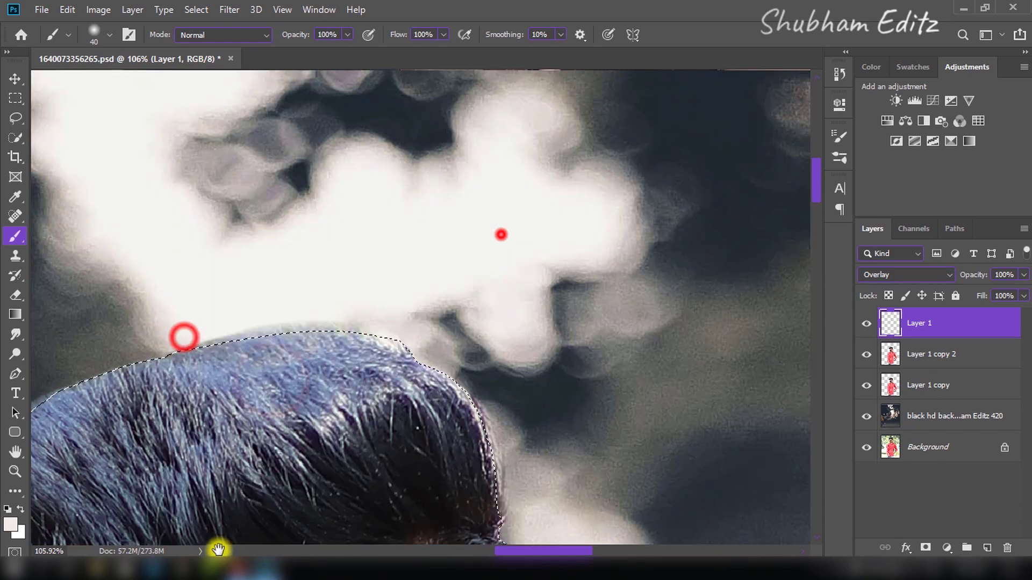
pyautogui.moveTo(500, 232); pyautogui.dragTo(356, 323)
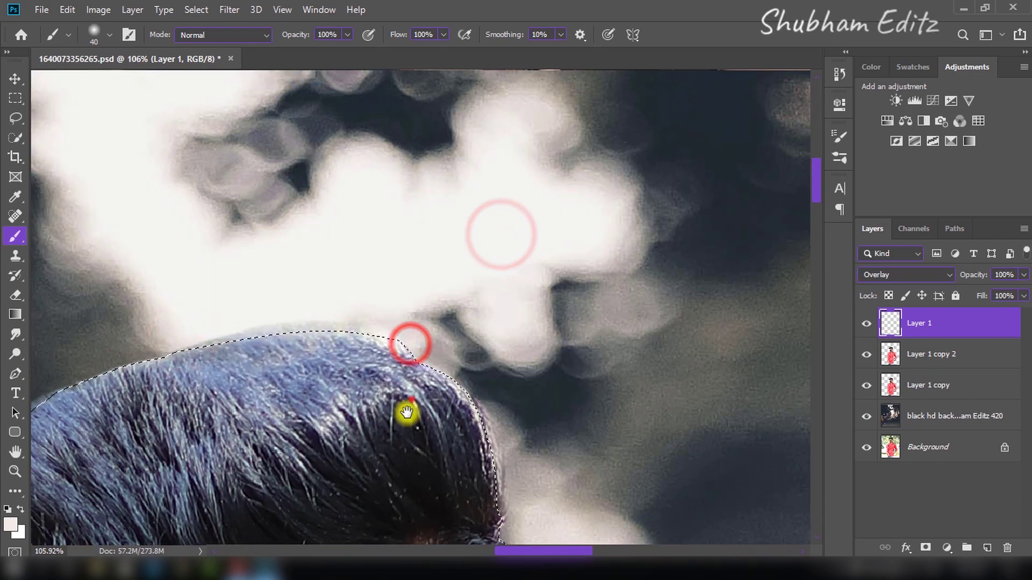
pyautogui.moveTo(411, 398); pyautogui.dragTo(332, 216)
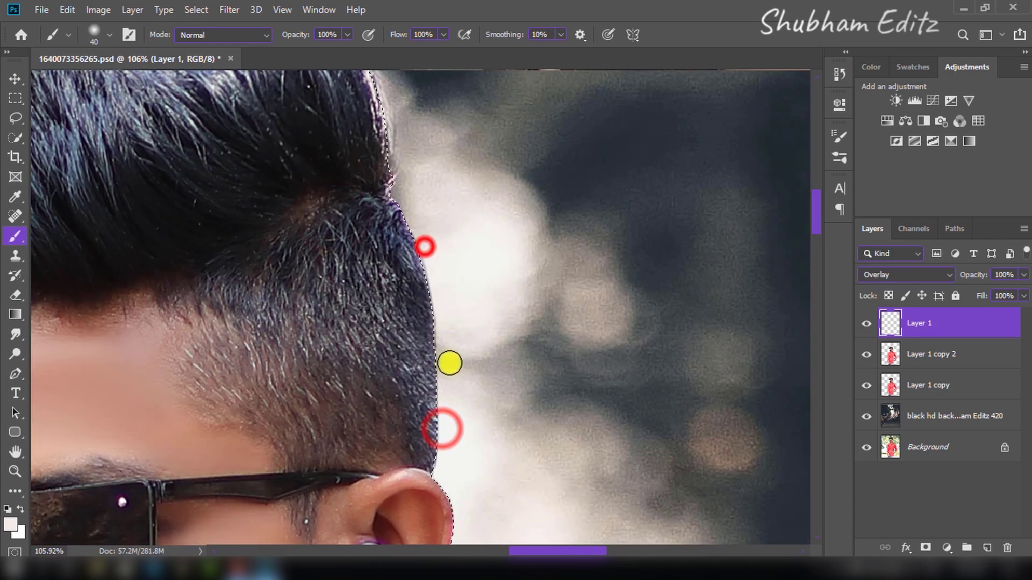
# Fit the photo on screen, check the hair highlights, and hide Layer 1 copy.
pyautogui.press('z')
pyautogui.rightClick(508, 357)
pyautogui.click(538, 362)
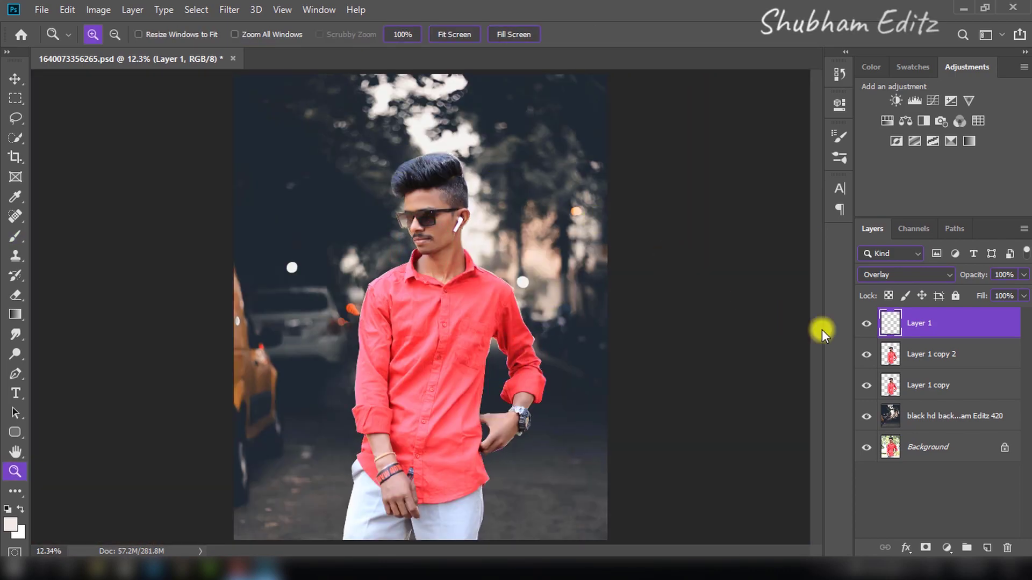
pyautogui.click(387, 173)
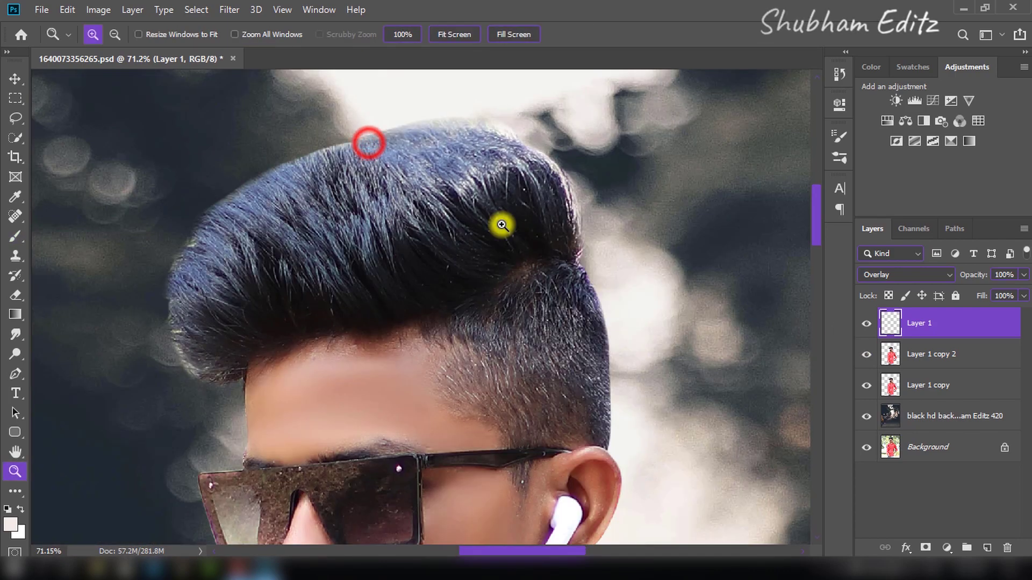
pyautogui.click(866, 382)
pyautogui.hotkey('ctrl', '0')
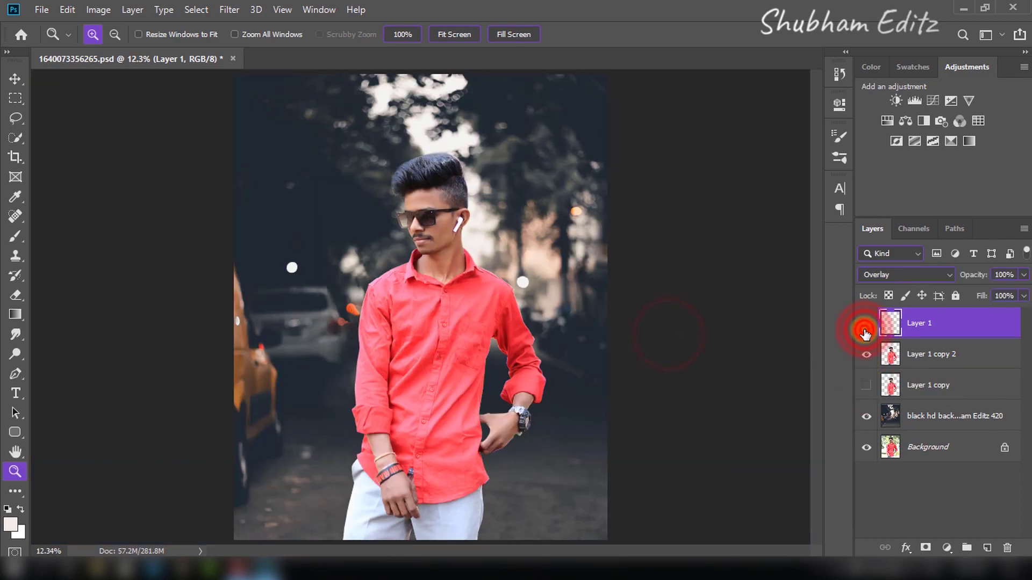
pyautogui.keyDown('shift'); pyautogui.click(914, 385); pyautogui.keyUp('shift')
# Merge the man's layer copies into a single Layer 1.
pyautogui.rightClick(914, 385)
pyautogui.click(767, 444)
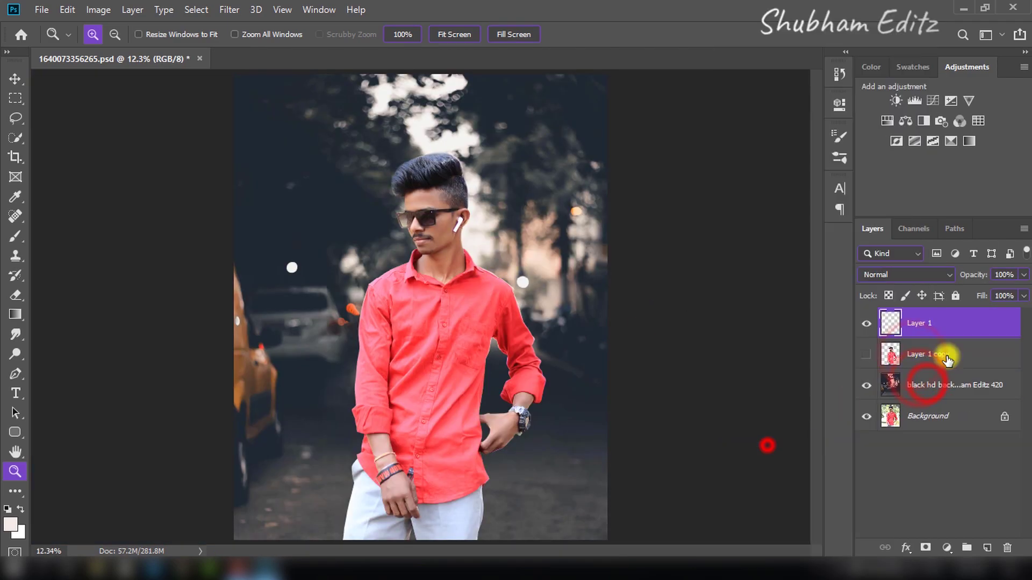
pyautogui.click(924, 355)
pyautogui.click(919, 335)
# Set the Eraser to a soft round 45 px brush and inspect the hair and sunglasses closely.
pyautogui.click(363, 161)
pyautogui.press('e')
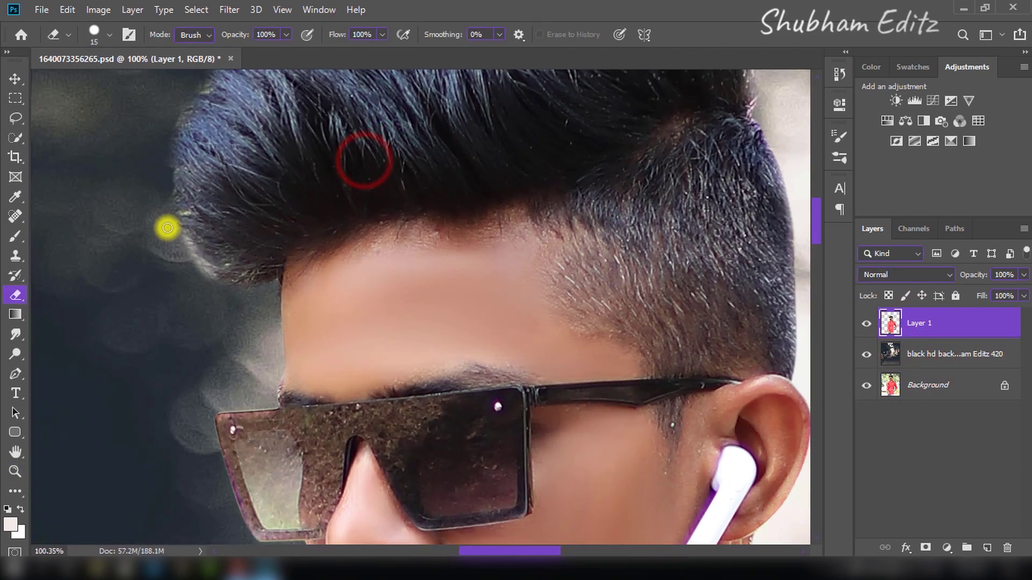
pyautogui.rightClick(350, 247)
pyautogui.click(356, 368)
pyautogui.doubleClick(405, 394)
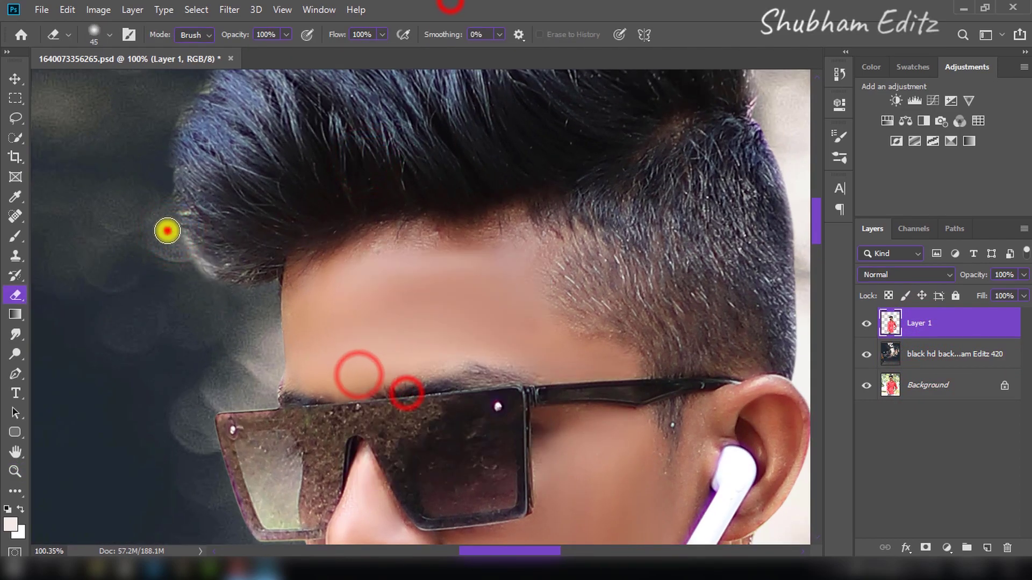
pyautogui.moveTo(397, 231); pyautogui.dragTo(245, 419)
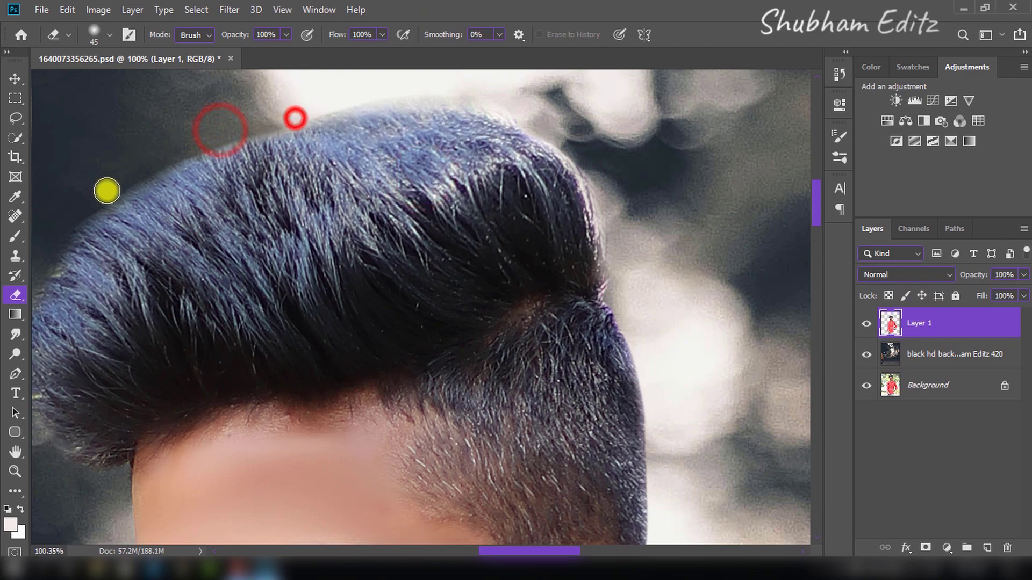
pyautogui.press('z')
pyautogui.hotkey('ctrl', '0')
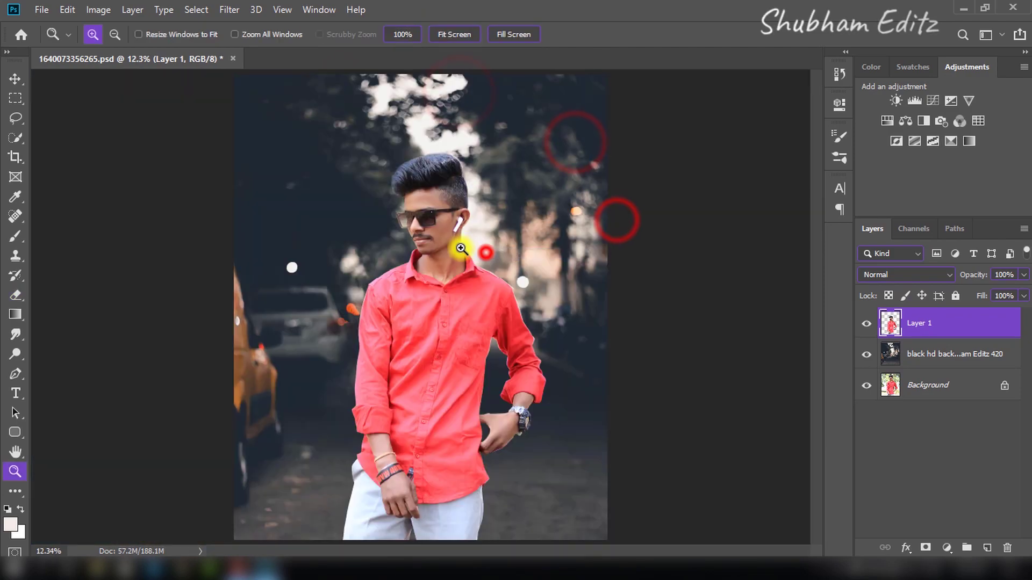
pyautogui.rightClick(490, 266)
pyautogui.moveTo(380, 203); pyautogui.dragTo(461, 245)
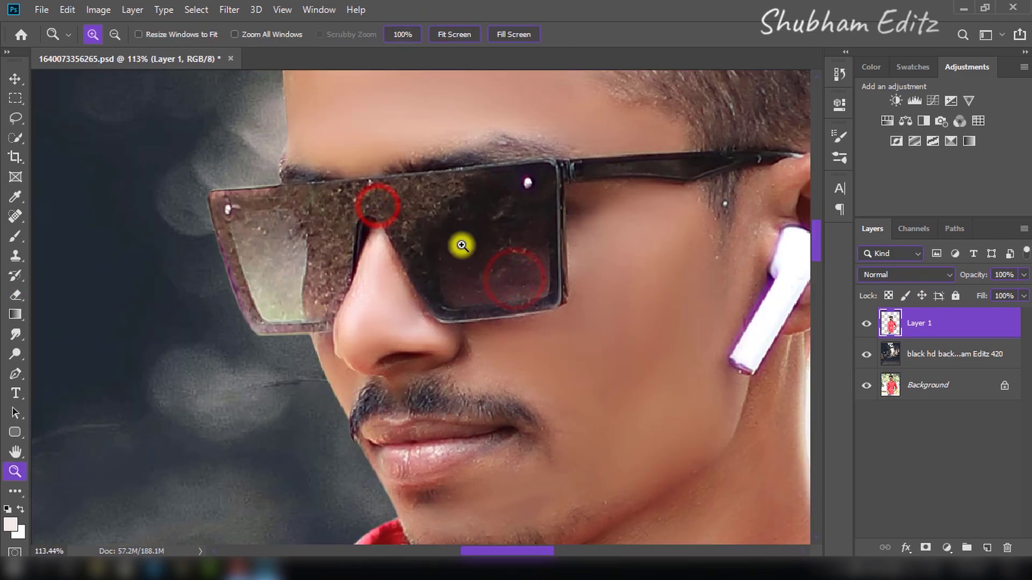
pyautogui.hotkey('ctrl', '0')
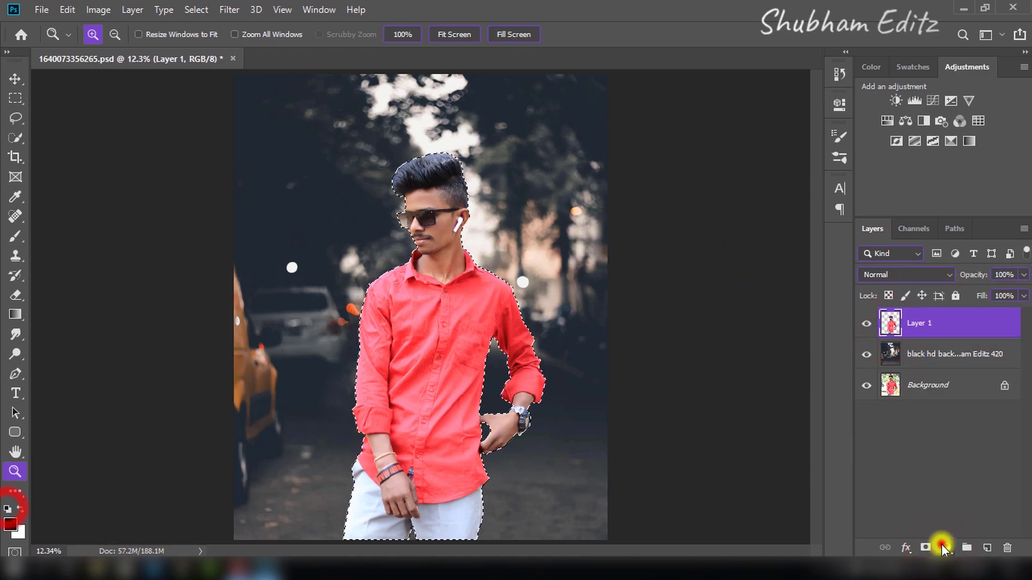
# Add a dark-to-transparent Gradient Fill layer masked to the man's outline.
pyautogui.click(941, 548)
pyautogui.click(927, 289)
pyautogui.moveTo(472, 309)
pyautogui.mouseDown()
pyautogui.moveTo(404, 426)
pyautogui.moveTo(423, 461)
pyautogui.mouseUp()
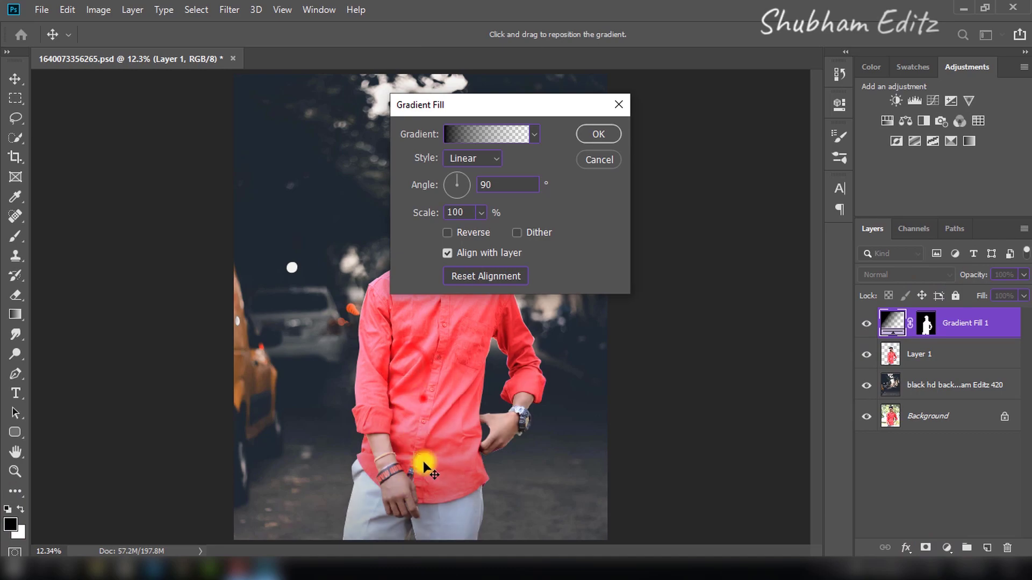
pyautogui.click(595, 138)
pyautogui.press('z')
pyautogui.click(865, 323)
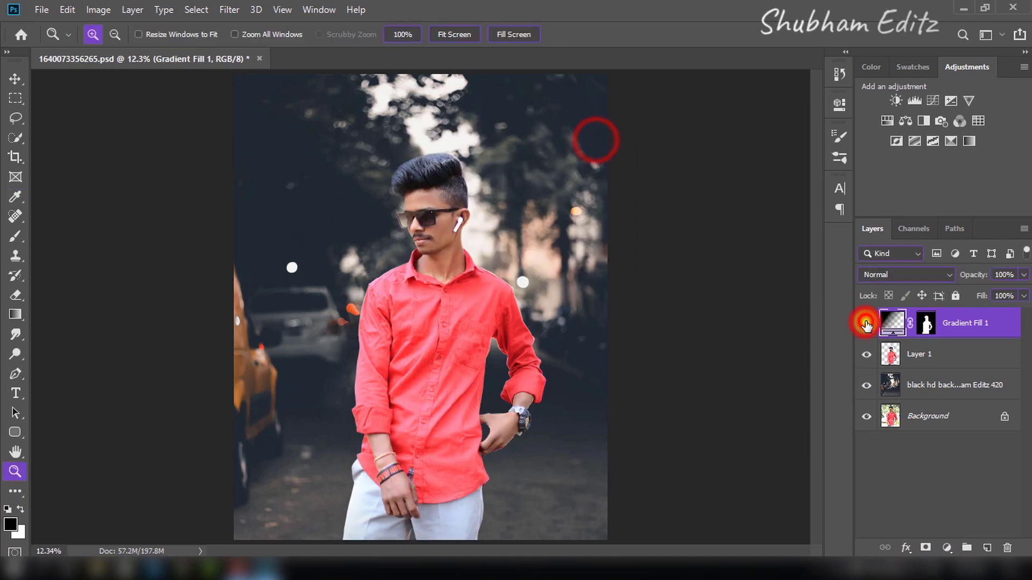
pyautogui.doubleClick(894, 323)
pyautogui.click(607, 132)
# Add a second Gradient Fill layer covering the whole photo, then select the street background layer.
pyautogui.click(987, 548)
pyautogui.click(946, 548)
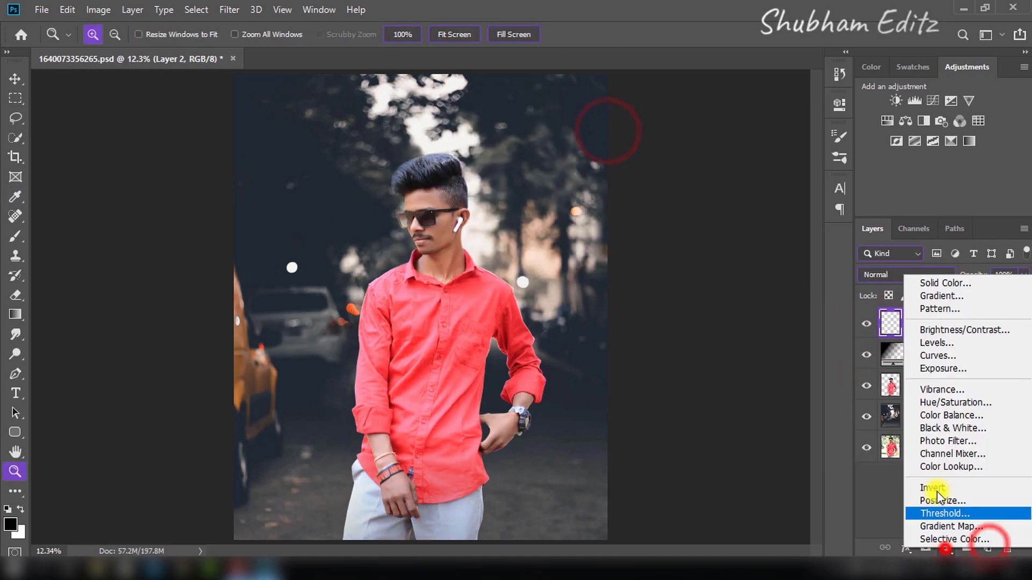
pyautogui.click(935, 295)
pyautogui.moveTo(346, 384); pyautogui.dragTo(352, 457)
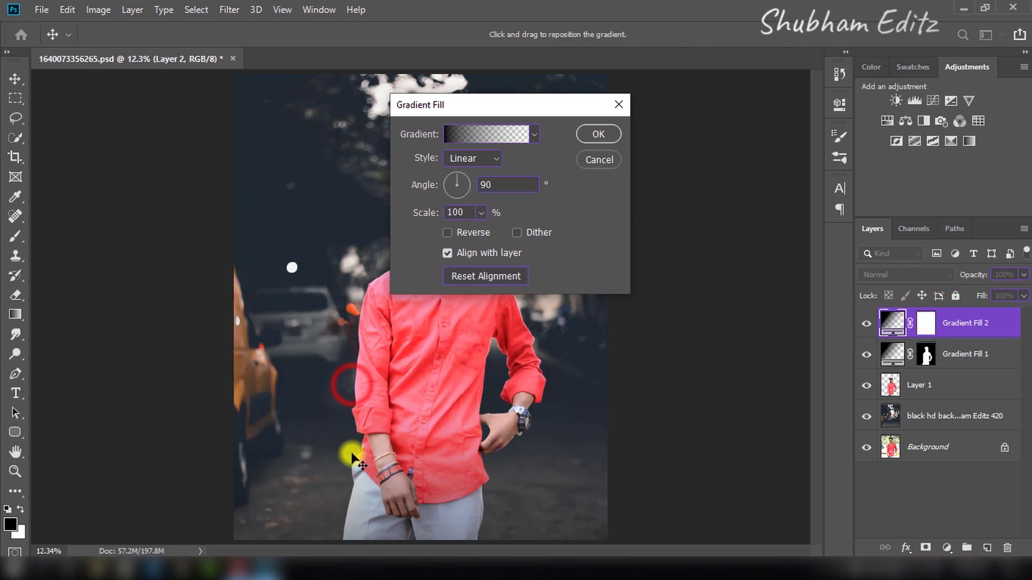
pyautogui.click(598, 134)
pyautogui.click(940, 415)
pyautogui.click(229, 10)
# Apply a 9-pixel Gaussian Blur to the street background and zoom in to check the head and sleeve.
pyautogui.click(270, 181)
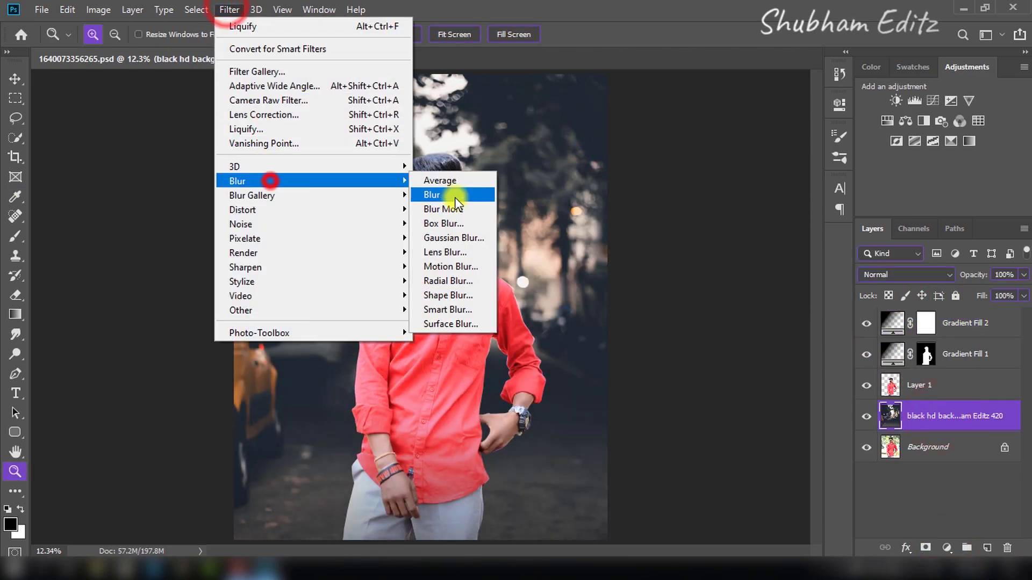
pyautogui.click(439, 238)
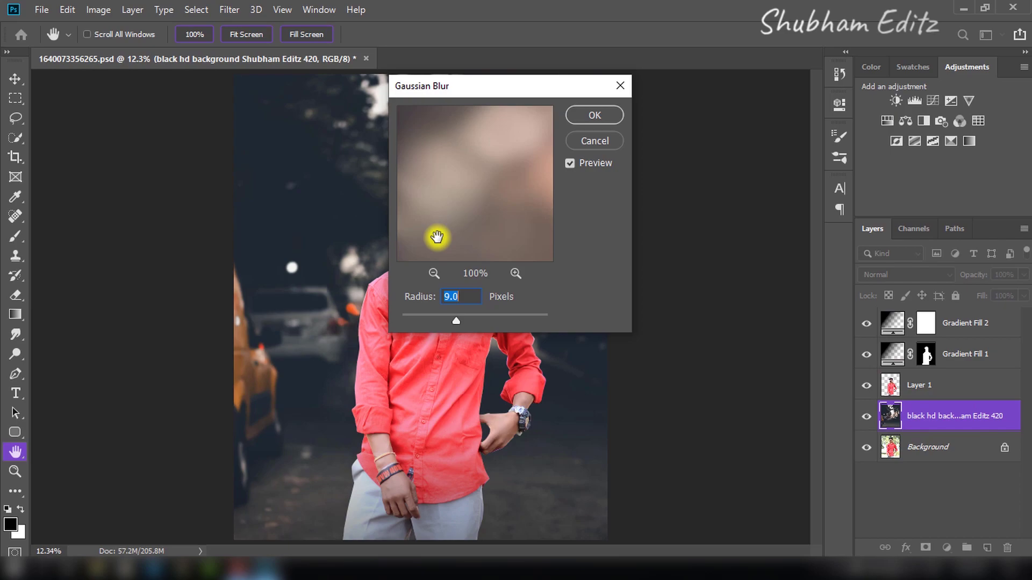
pyautogui.click(584, 115)
pyautogui.press('z')
pyautogui.click(536, 248)
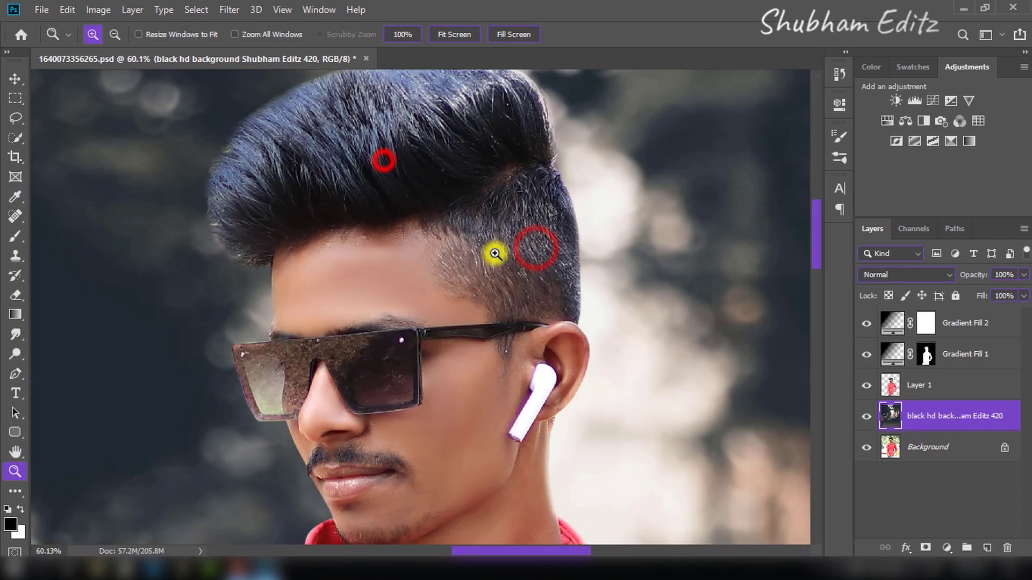
pyautogui.hotkey('ctrl', '0')
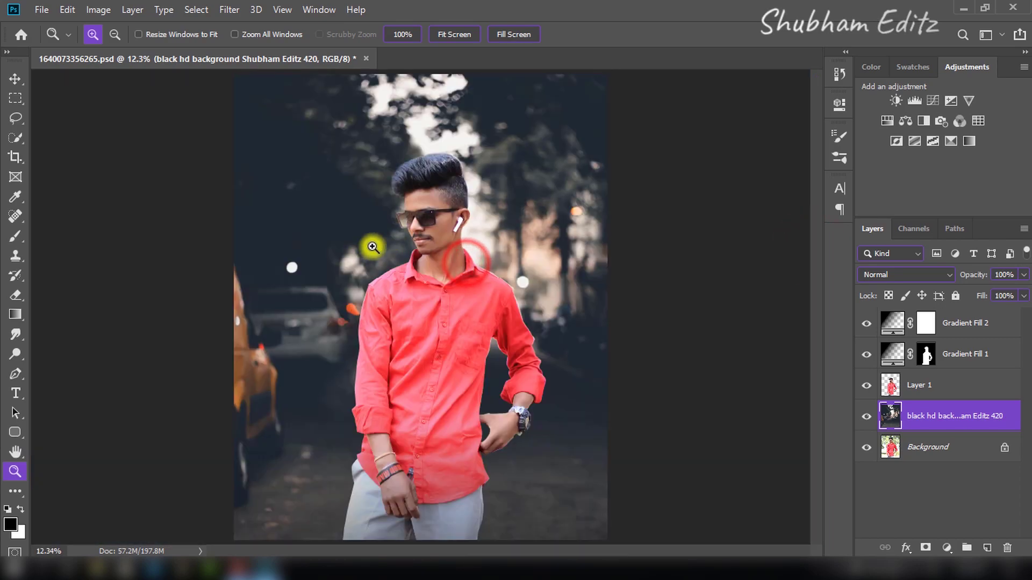
pyautogui.moveTo(463, 312); pyautogui.dragTo(589, 422)
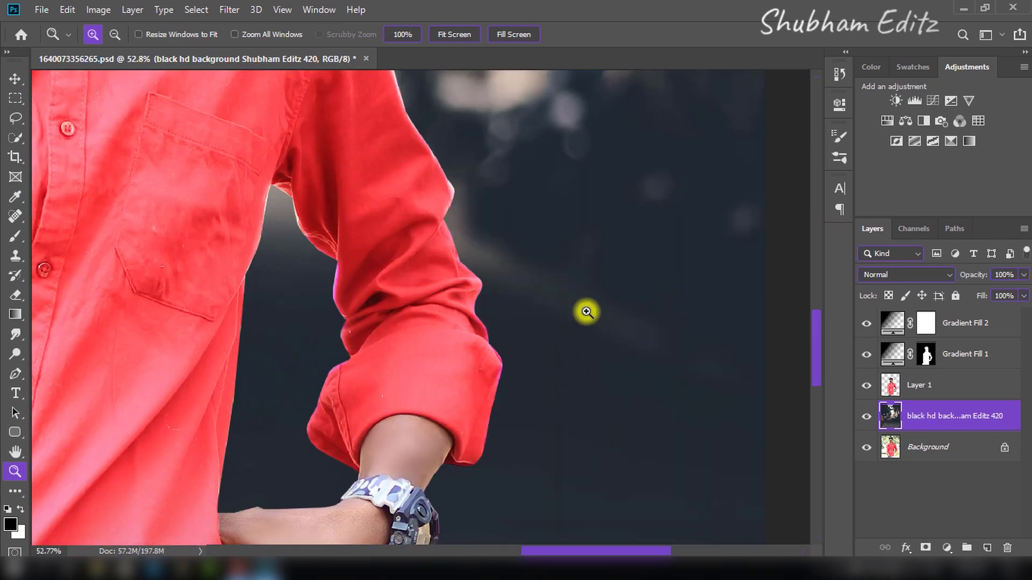
pyautogui.hotkey('ctrl', '0')
# Merge visible layers into Gradient Fill 2, duplicate it, and open Camera Raw Filter on the copy.
pyautogui.rightClick(961, 322)
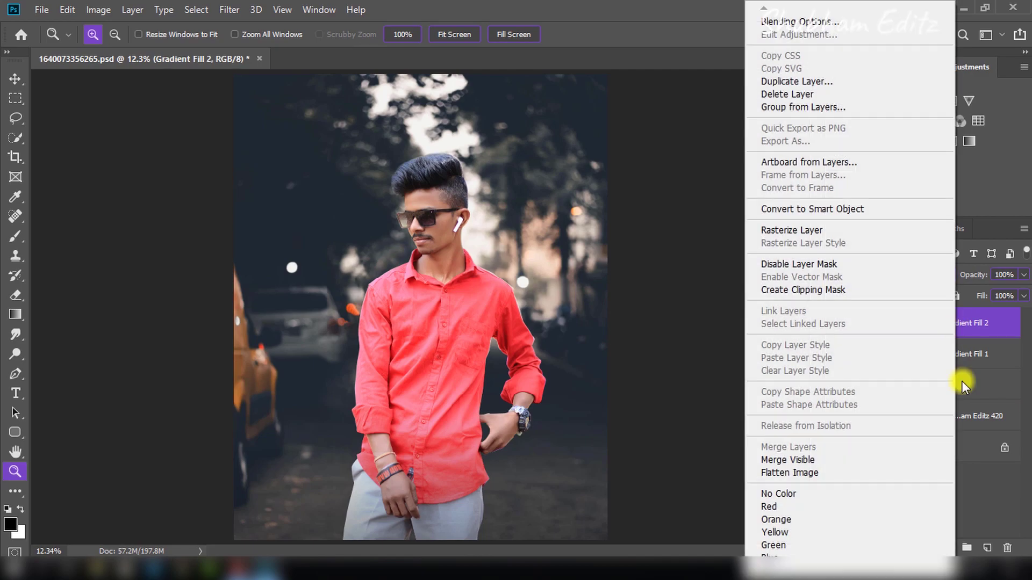
pyautogui.click(867, 447)
pyautogui.hotkey('ctrl', 'shift', 'e')
pyautogui.moveTo(936, 328); pyautogui.dragTo(987, 548)
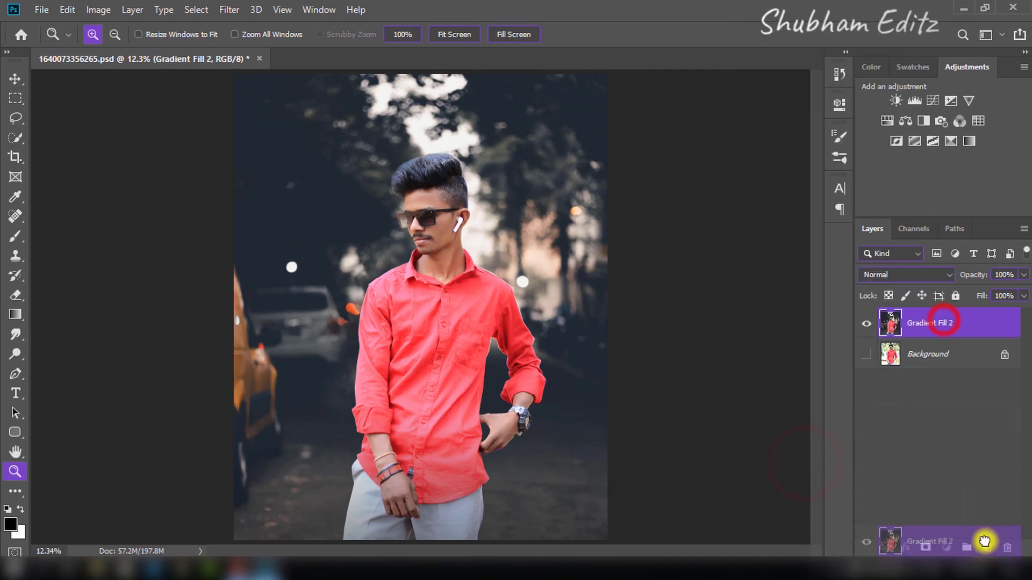
pyautogui.scroll(-1, 585, 294)
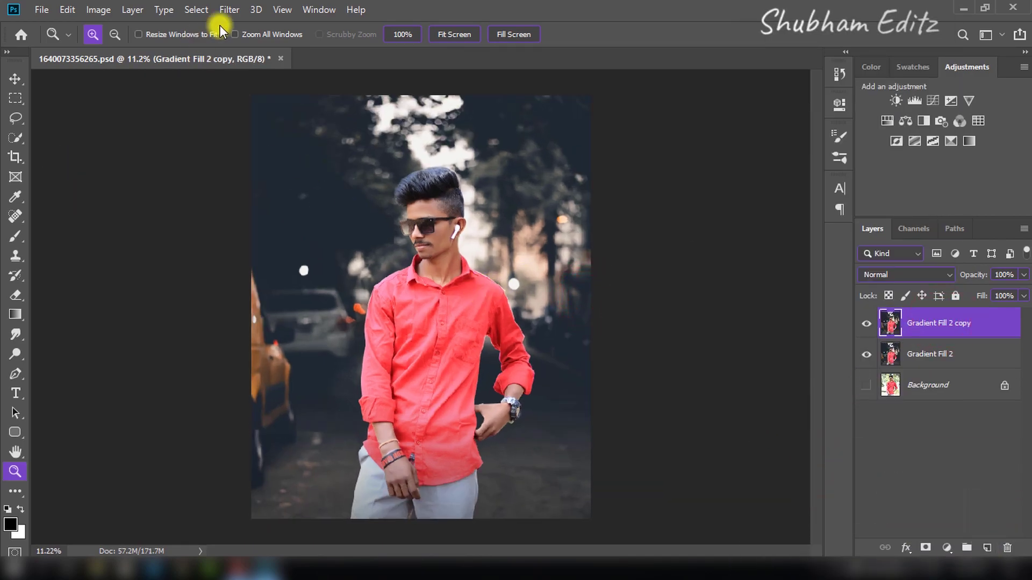
pyautogui.click(229, 10)
pyautogui.click(257, 99)
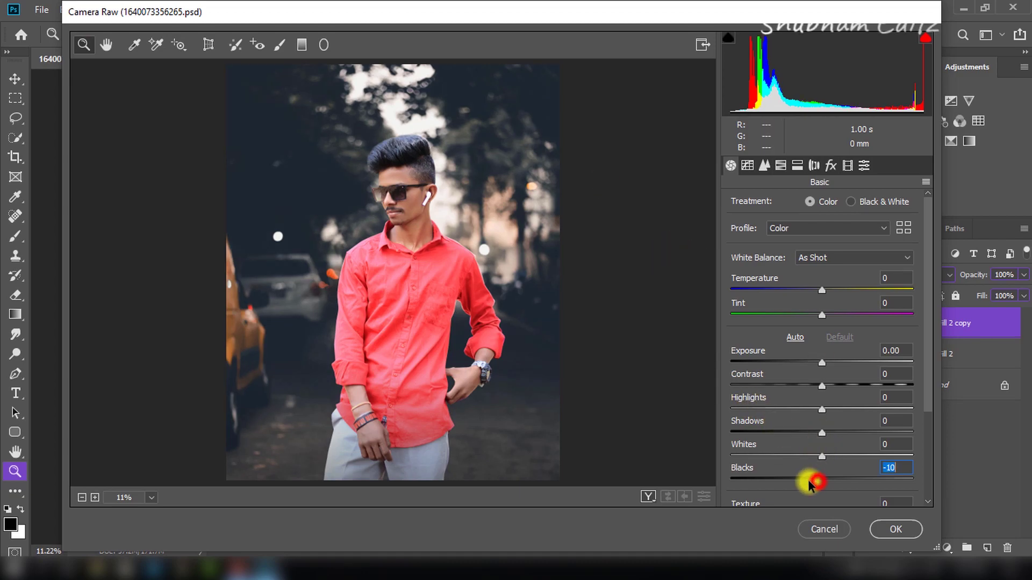
# Set Camera Raw Basic to Blacks −13, Highlights +9, Contrast +6 and Vibrance +4.
pyautogui.moveTo(809, 482); pyautogui.dragTo(807, 480)
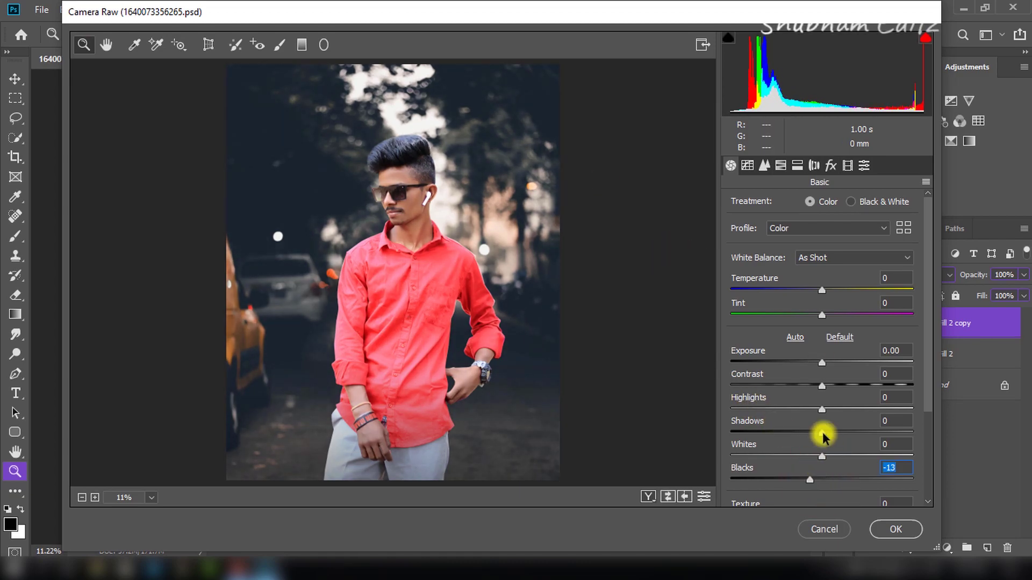
pyautogui.moveTo(821, 409); pyautogui.dragTo(827, 408)
pyautogui.click(827, 412)
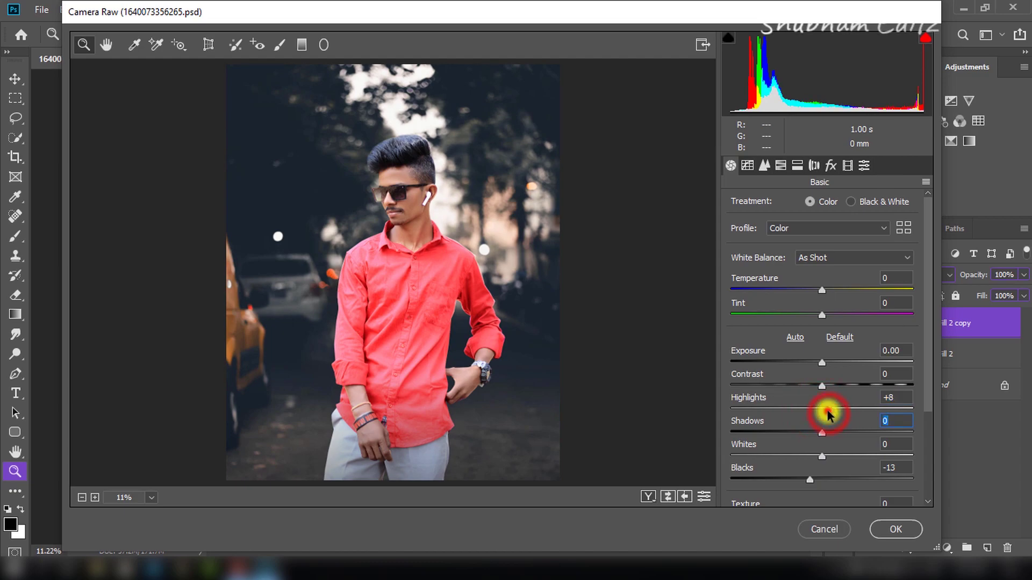
pyautogui.moveTo(828, 411); pyautogui.dragTo(828, 396)
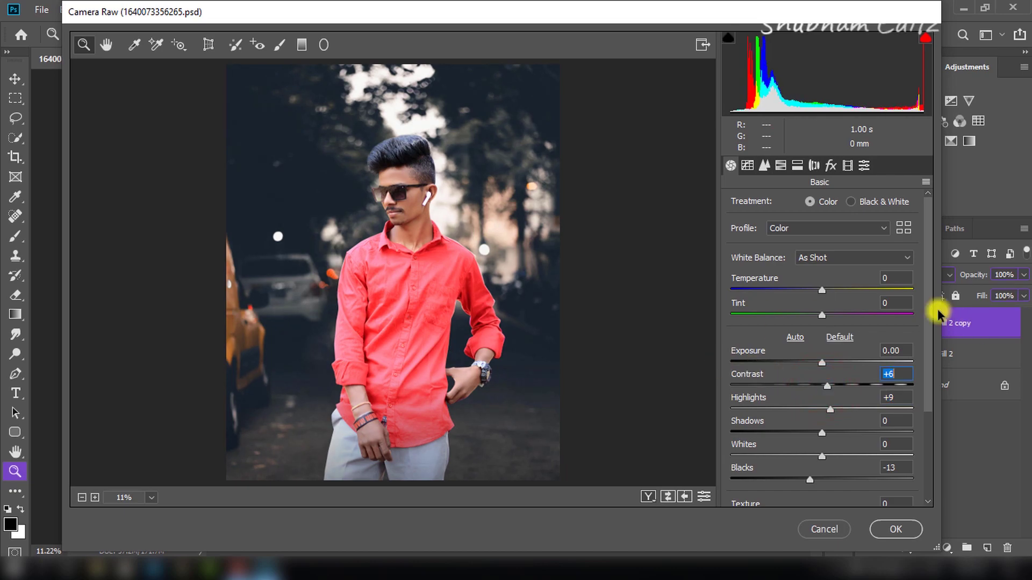
pyautogui.moveTo(926, 308); pyautogui.dragTo(928, 410)
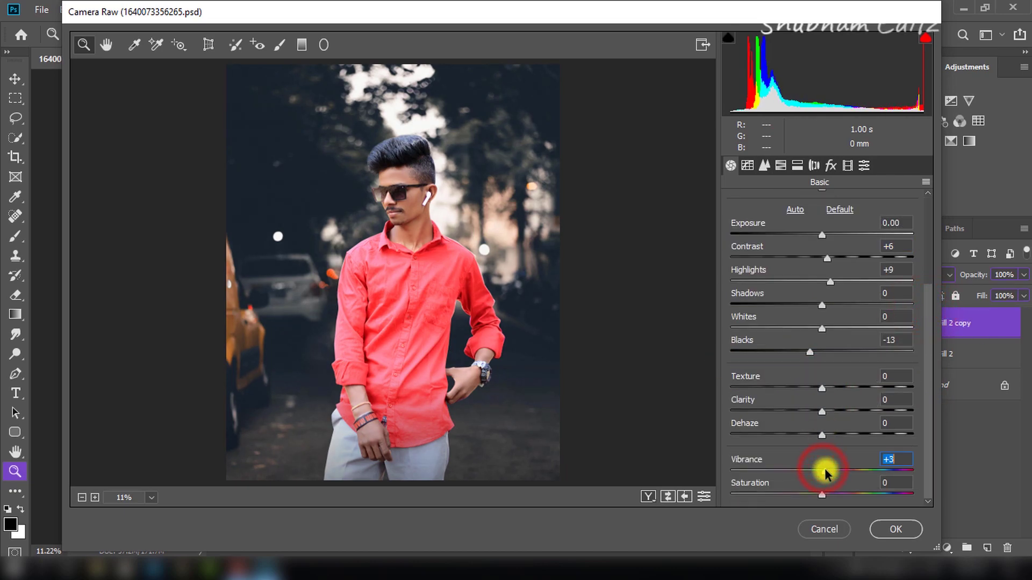
pyautogui.moveTo(824, 468); pyautogui.dragTo(827, 470)
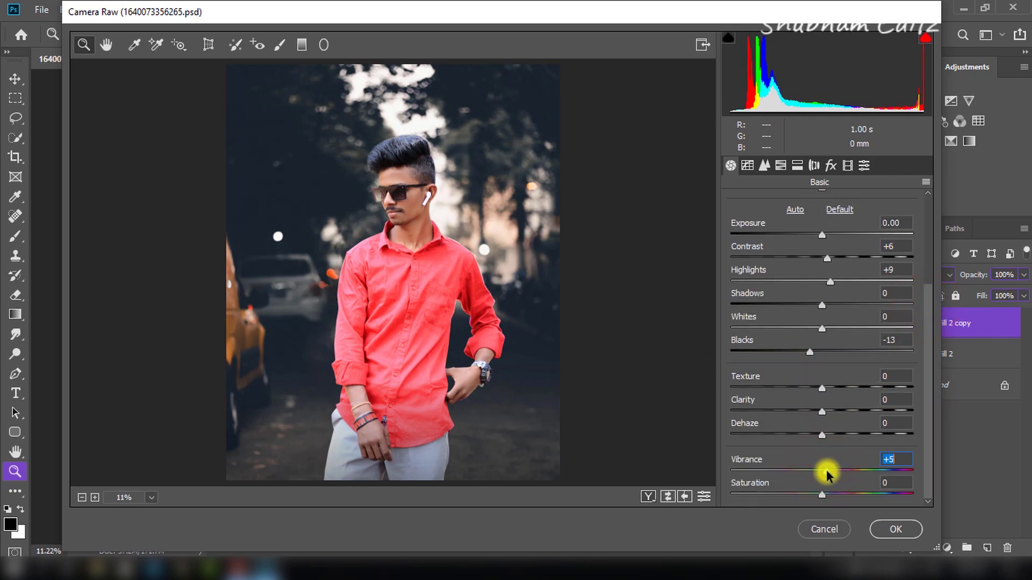
# In HSL, raise Oranges luminance to +9 and set Oranges saturation to −8.
pyautogui.click(780, 165)
pyautogui.moveTo(822, 282); pyautogui.dragTo(835, 284)
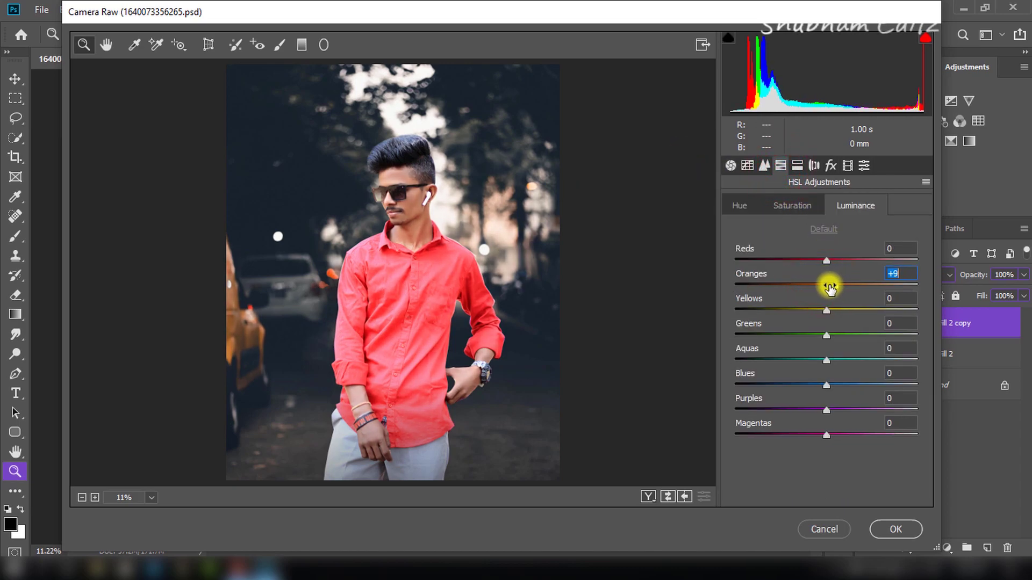
pyautogui.click(779, 207)
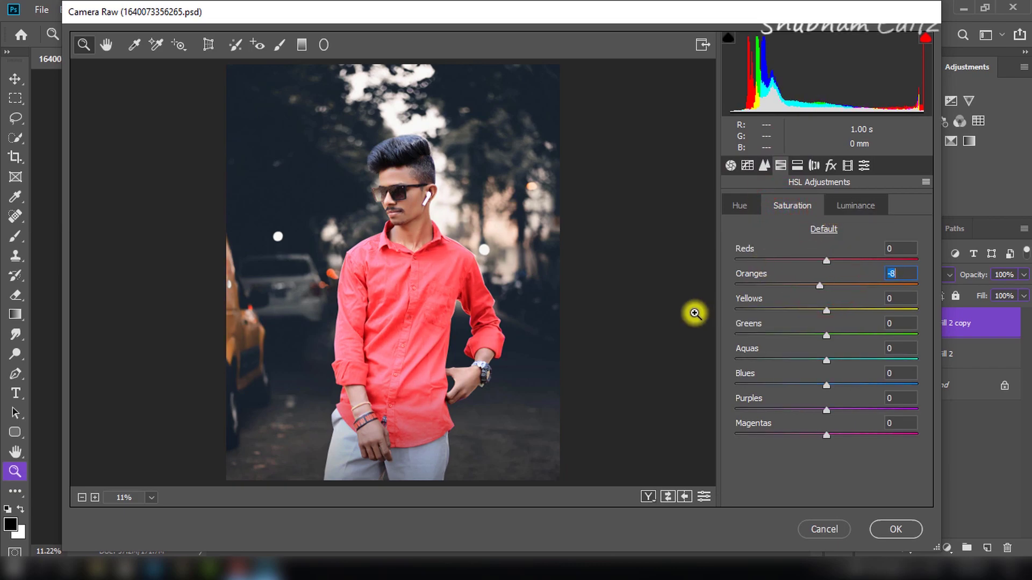
pyautogui.click(747, 165)
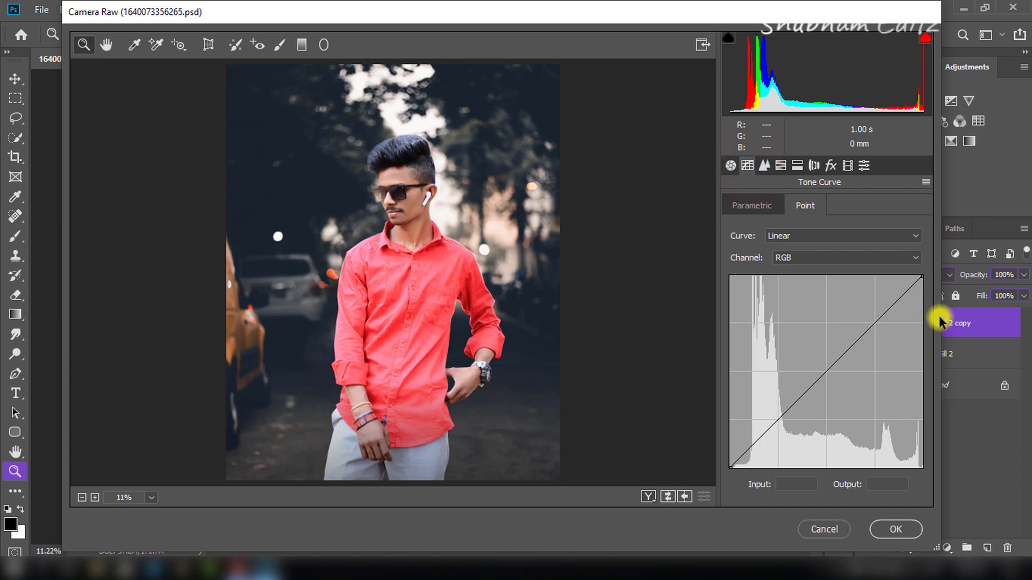
# Add shadow, midtone and highlight points to the point curve and lift its black point.
pyautogui.click(776, 421)
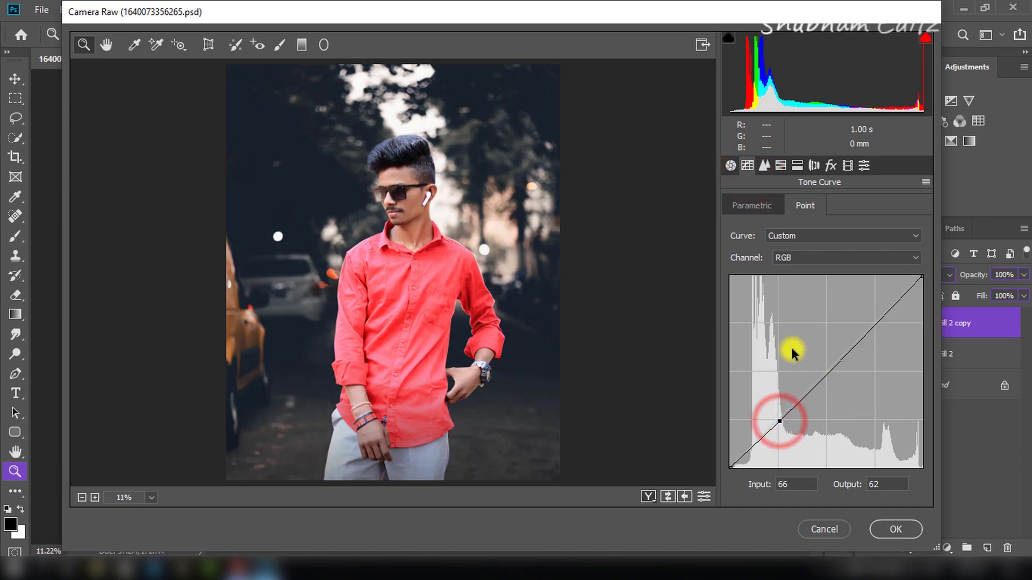
pyautogui.hotkey('ctrl', 'z')
pyautogui.click(777, 419)
pyautogui.click(828, 373)
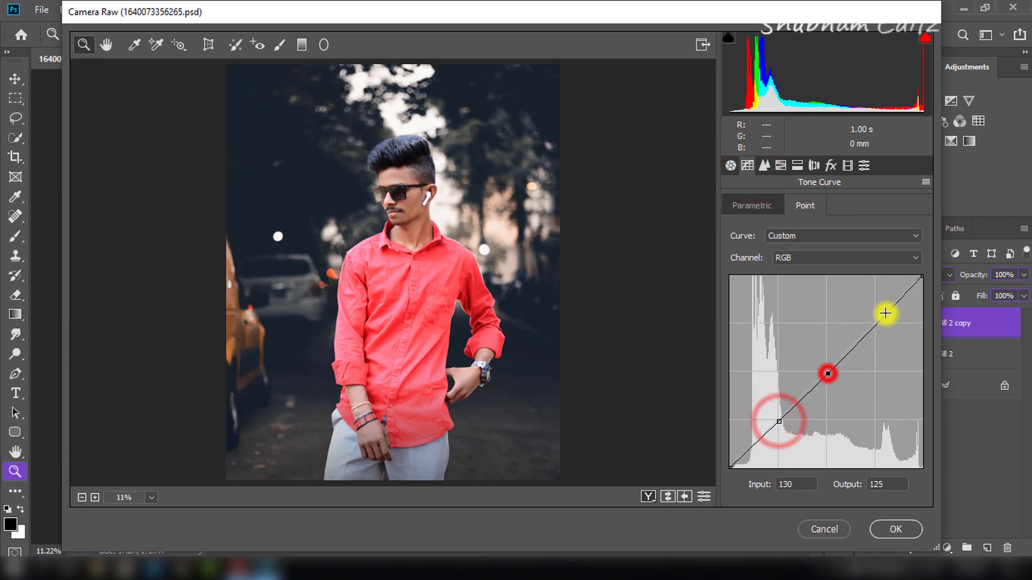
pyautogui.click(876, 324)
pyautogui.moveTo(729, 465); pyautogui.dragTo(718, 439)
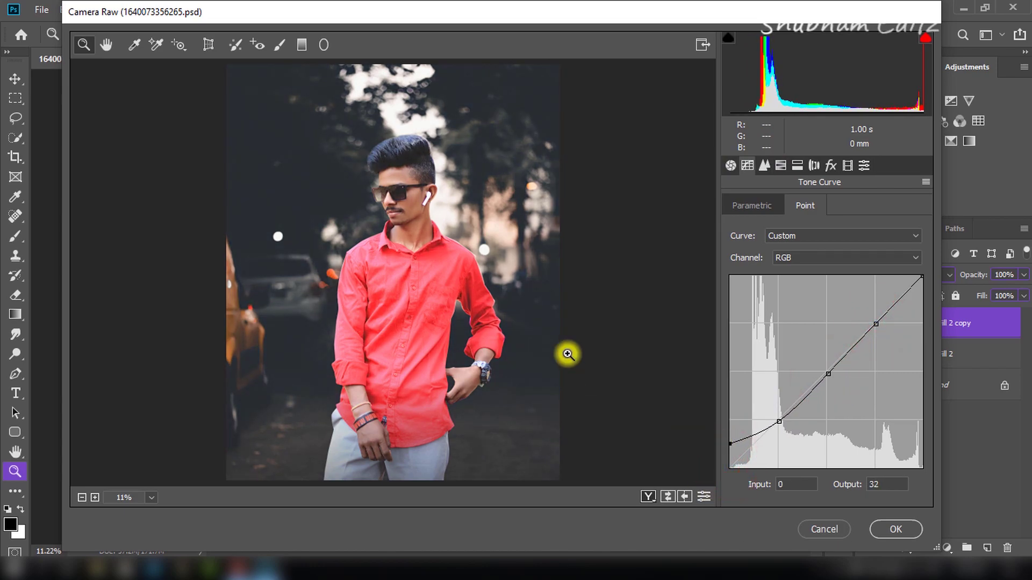
# On the Blue channel curve, add two points and lift the black point slightly.
pyautogui.click(809, 256)
pyautogui.click(803, 302)
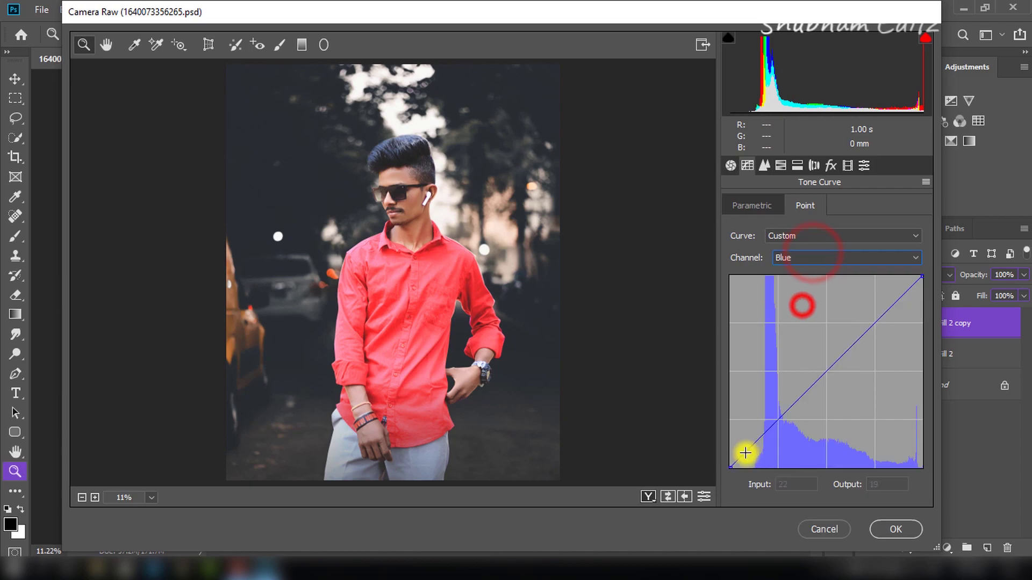
pyautogui.click(826, 371)
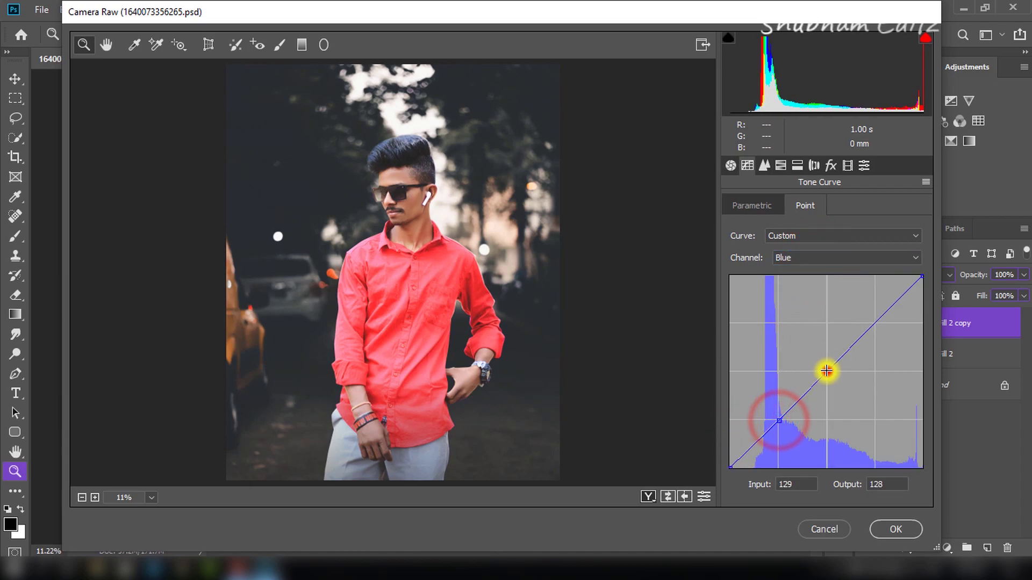
pyautogui.click(877, 323)
pyautogui.moveTo(730, 466); pyautogui.dragTo(718, 463)
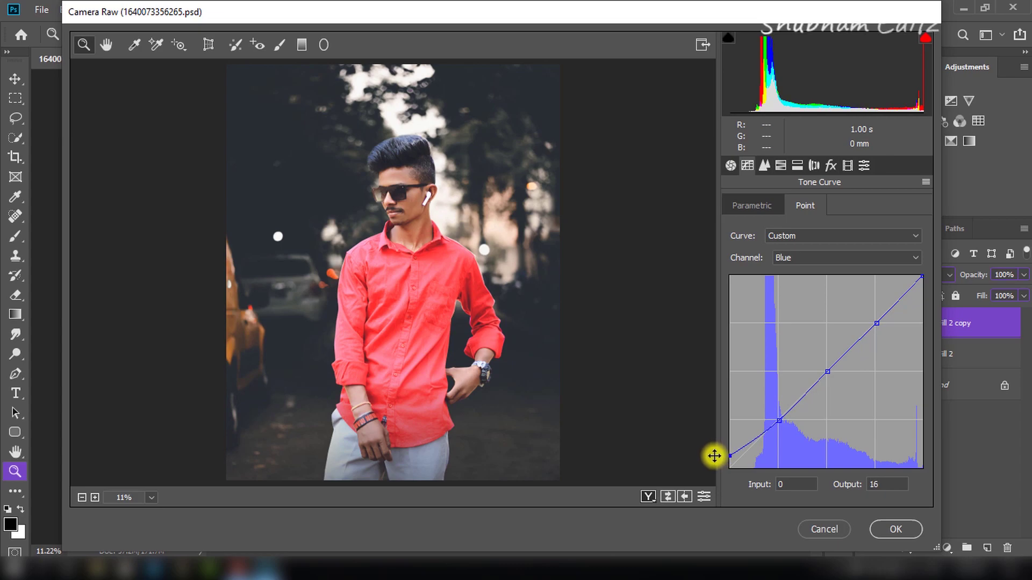
# Set parametric Highlights +8, Darks +1, Shadows −3, then Basic Shadows +17.
pyautogui.click(750, 204)
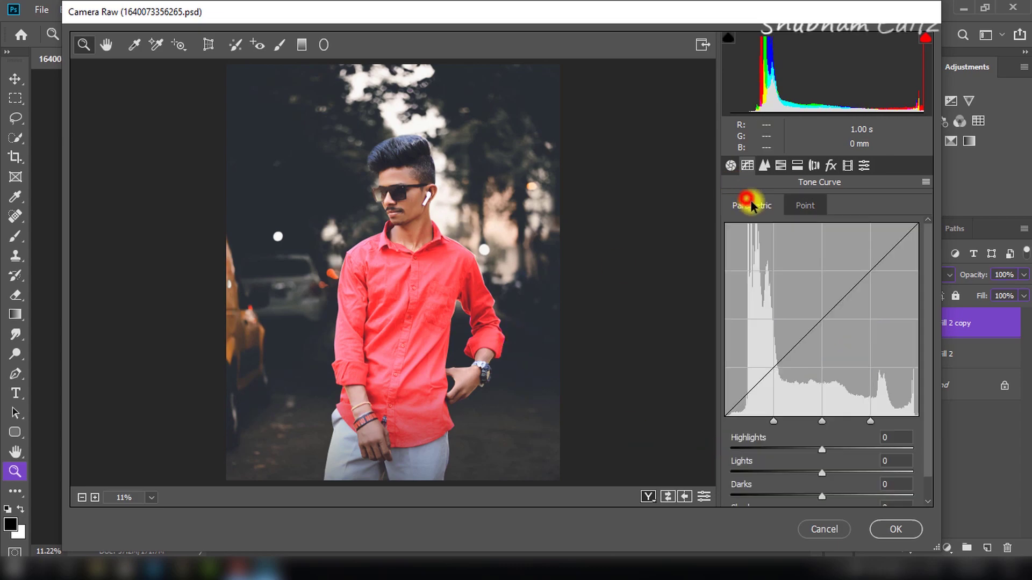
pyautogui.click(925, 322)
pyautogui.click(824, 496)
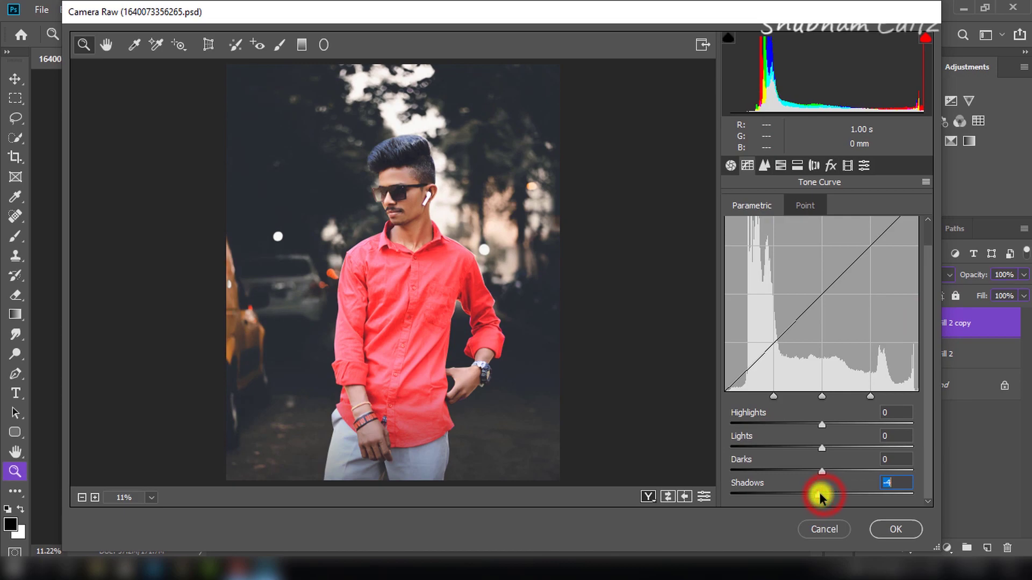
pyautogui.moveTo(820, 471); pyautogui.dragTo(824, 473)
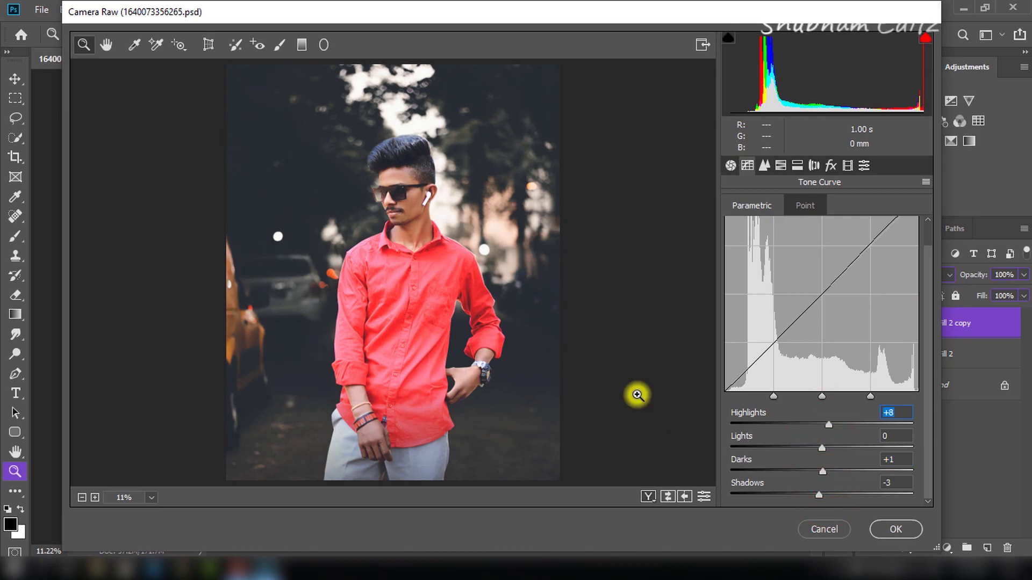
pyautogui.click(730, 165)
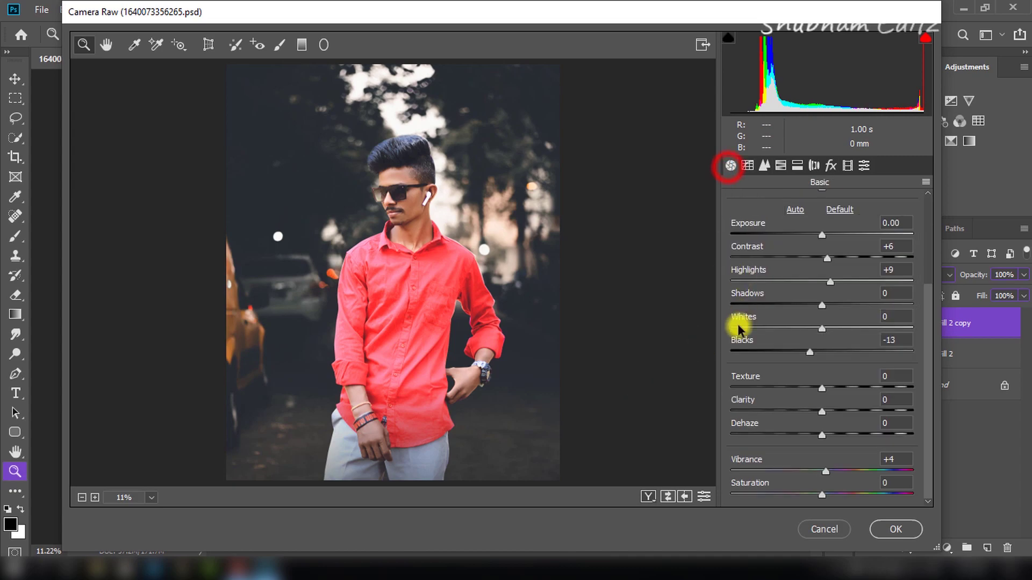
pyautogui.moveTo(925, 340); pyautogui.dragTo(925, 321)
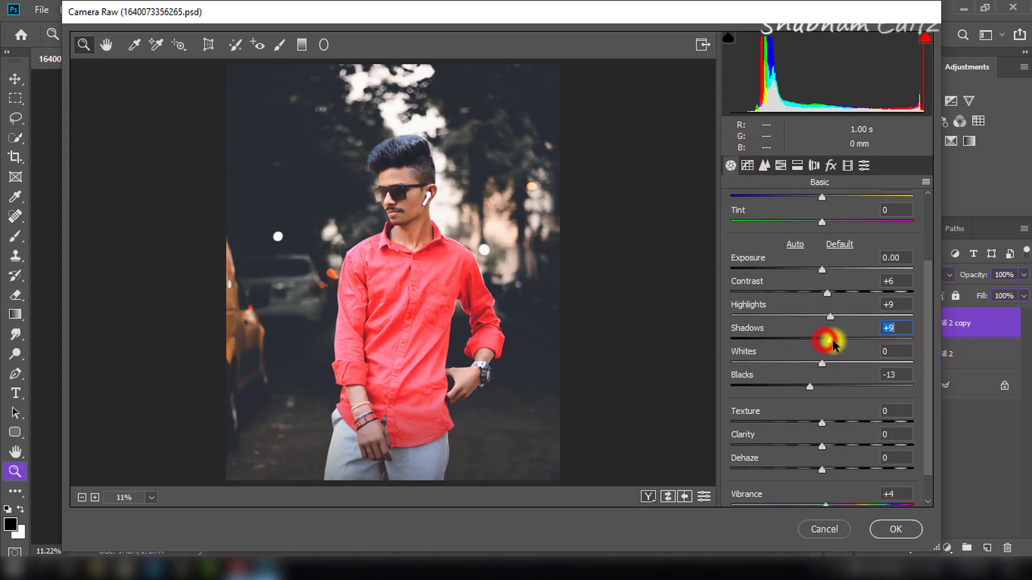
pyautogui.moveTo(833, 340); pyautogui.dragTo(839, 342)
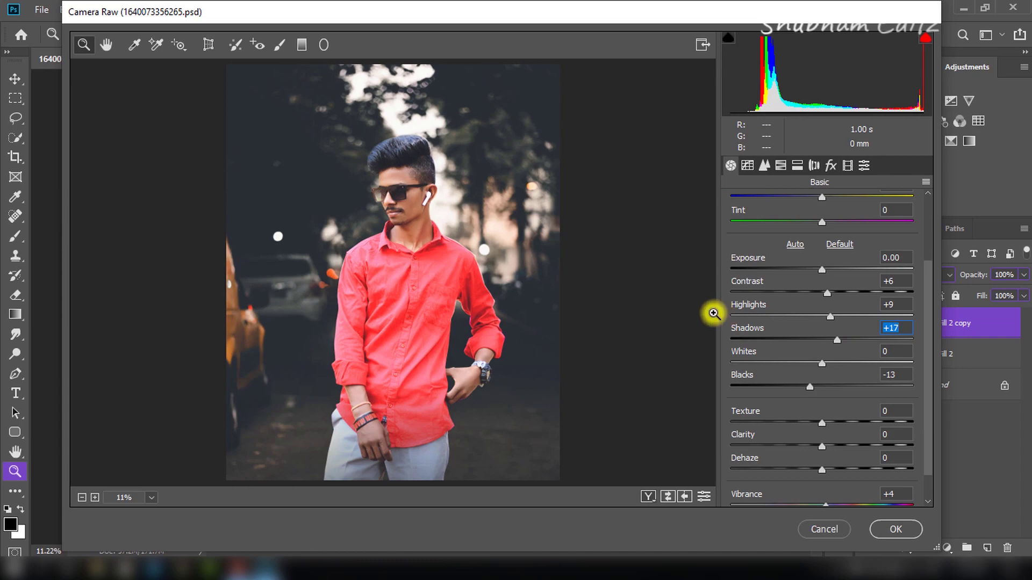
# Add two graduated filters darkening the lower corners to Exposure −0.90.
pyautogui.click(301, 44)
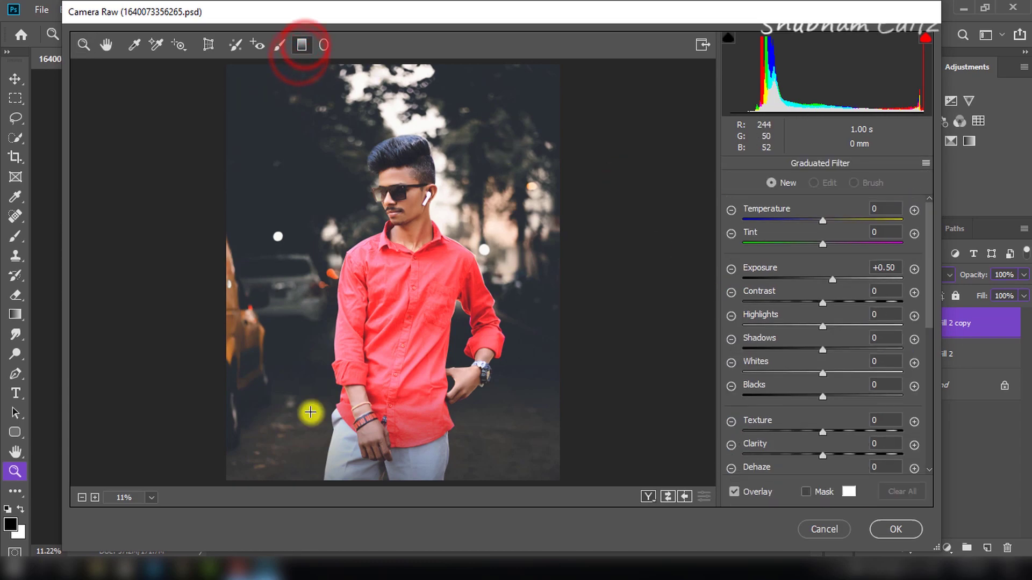
pyautogui.moveTo(179, 468)
pyautogui.mouseDown()
pyautogui.moveTo(338, 320)
pyautogui.moveTo(326, 339)
pyautogui.mouseUp()
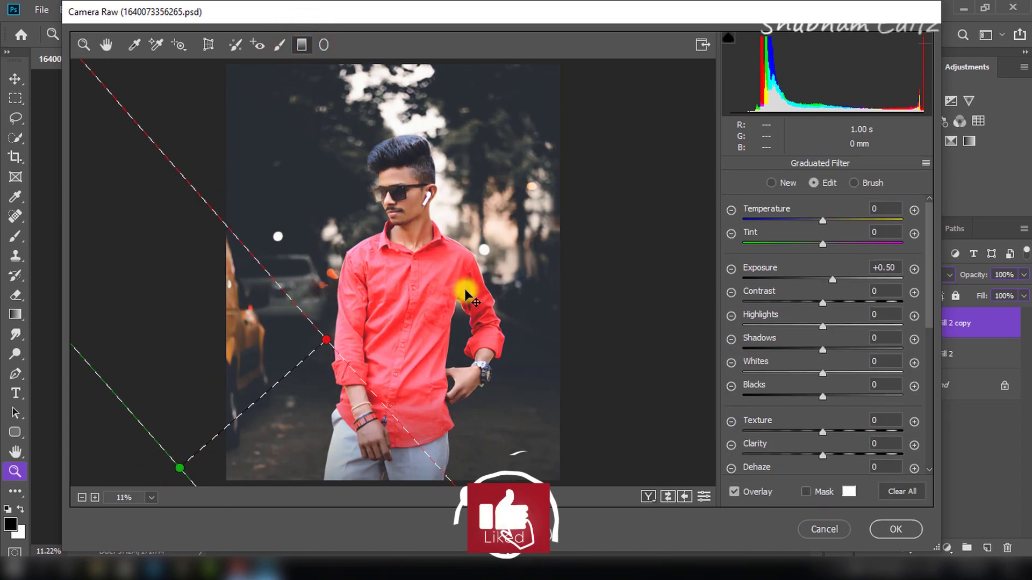
pyautogui.moveTo(834, 279); pyautogui.dragTo(808, 279)
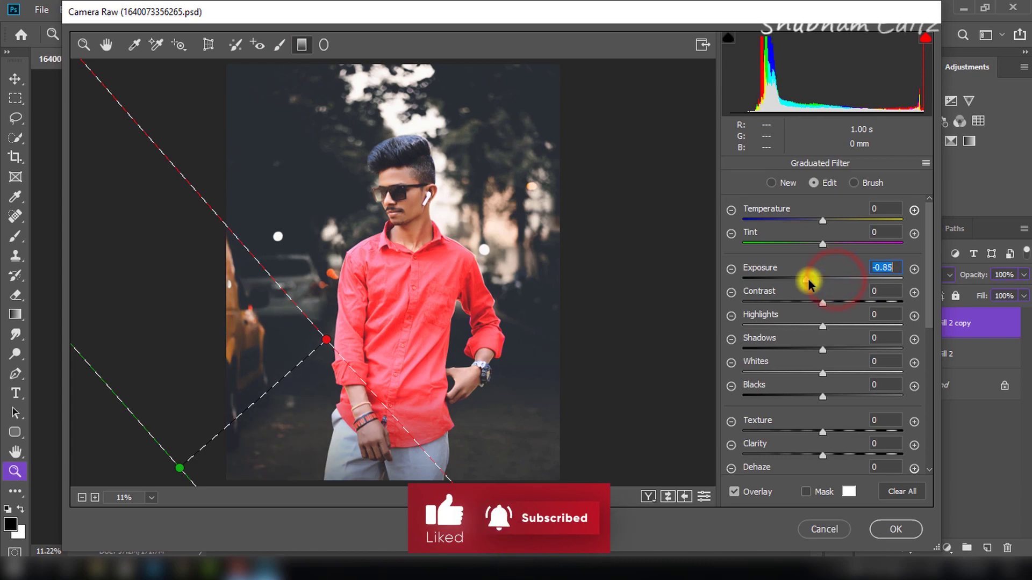
pyautogui.moveTo(598, 478); pyautogui.dragTo(404, 323)
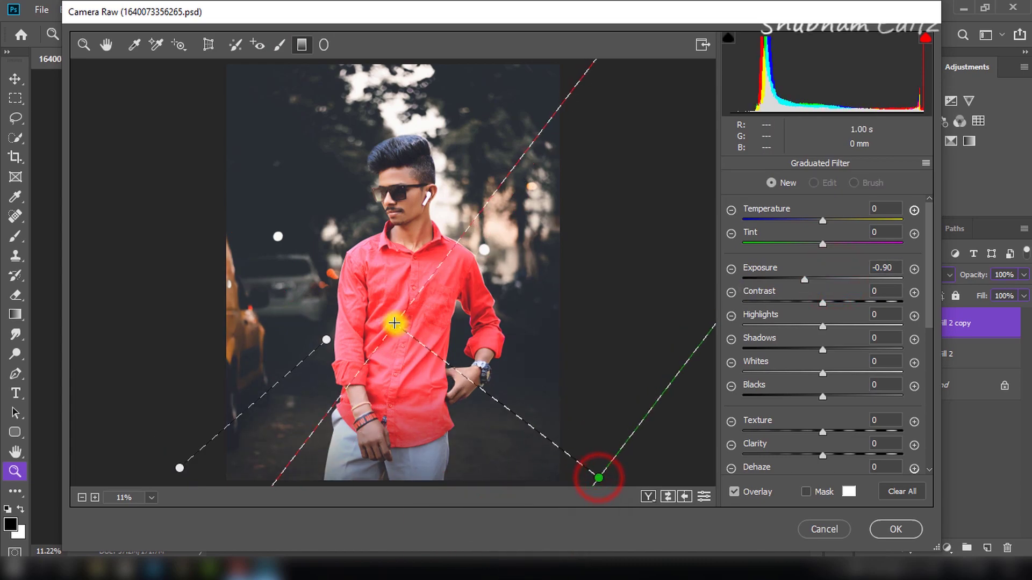
pyautogui.click(83, 47)
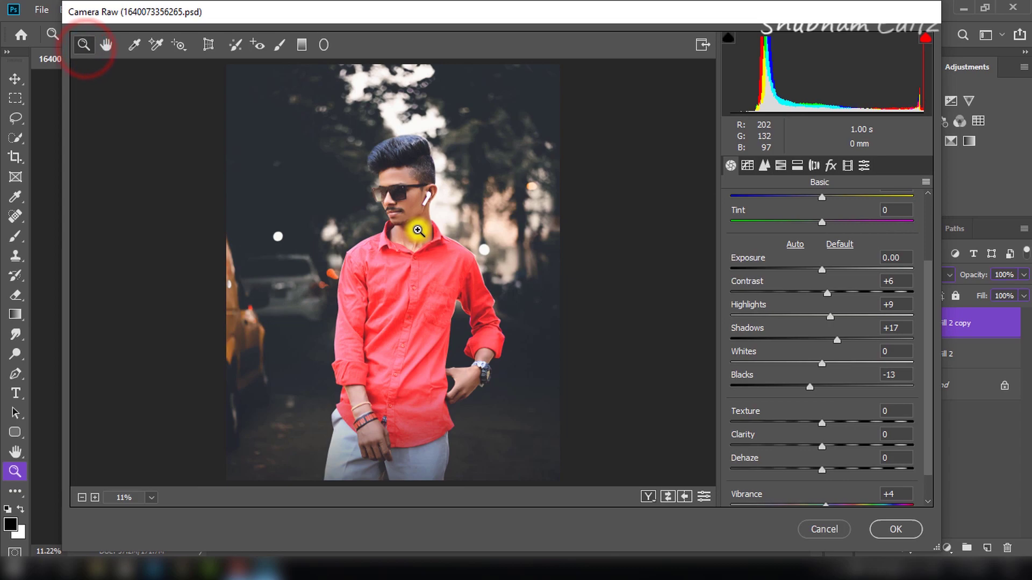
# Tint the highlights blue (Hue 212, Saturation 5) and add grain with a −4 vignette.
pyautogui.click(797, 166)
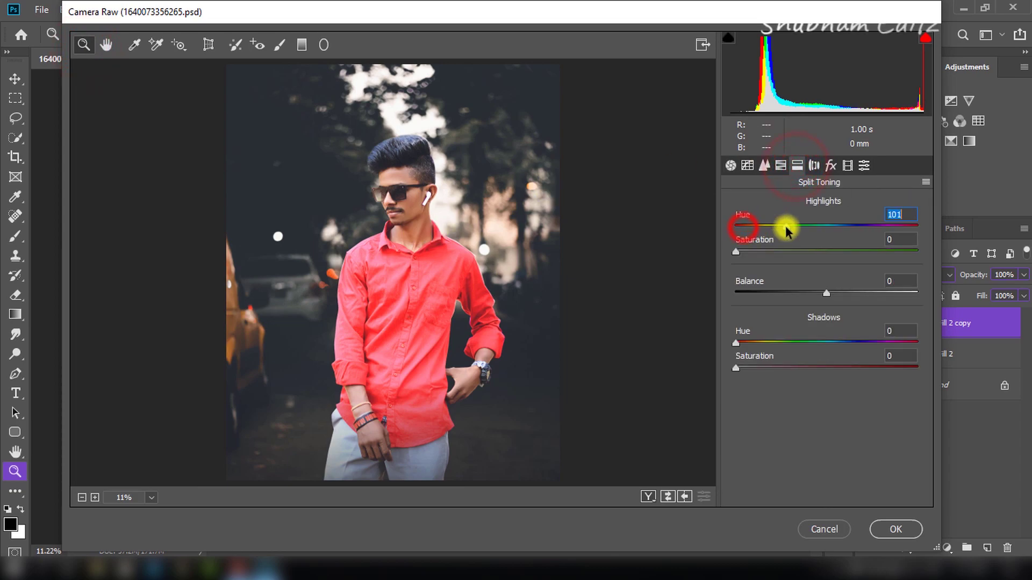
pyautogui.click(744, 252)
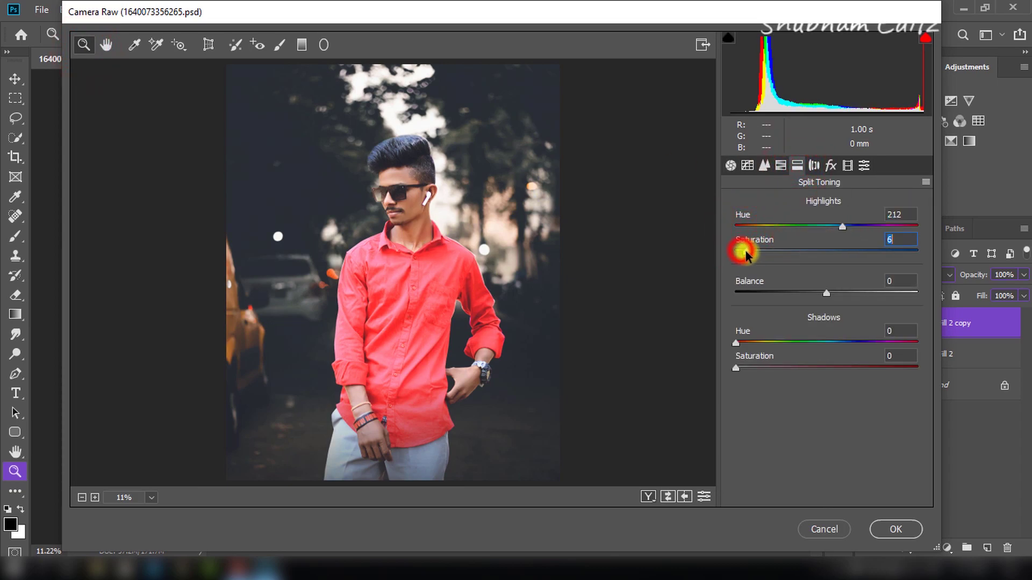
pyautogui.click(830, 166)
pyautogui.moveTo(826, 364); pyautogui.dragTo(823, 362)
pyautogui.moveTo(768, 230); pyautogui.dragTo(777, 232)
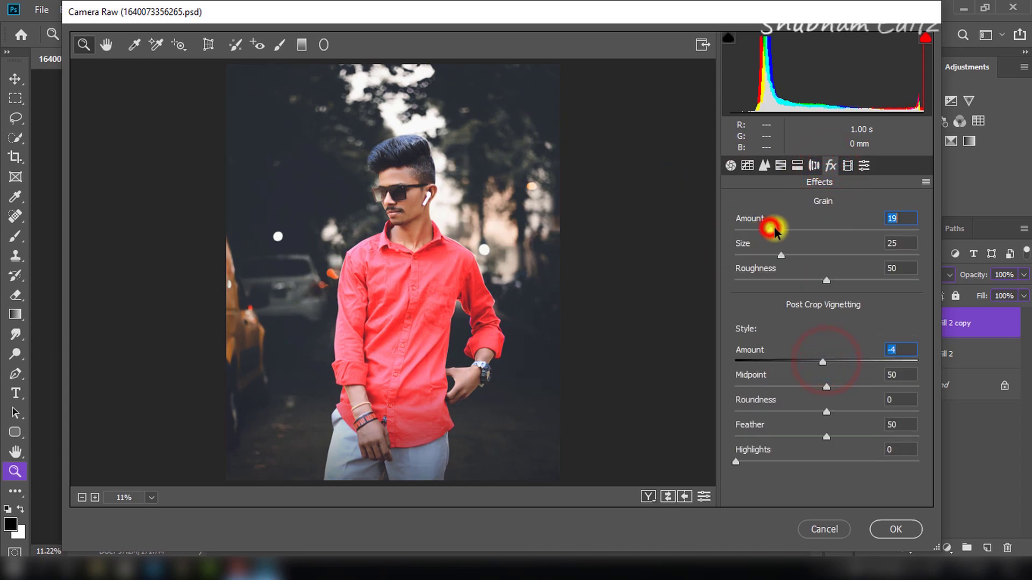
# Set Sharpening Amount 28 and Luminance noise reduction 17, then apply the Camera Raw edits.
pyautogui.click(763, 165)
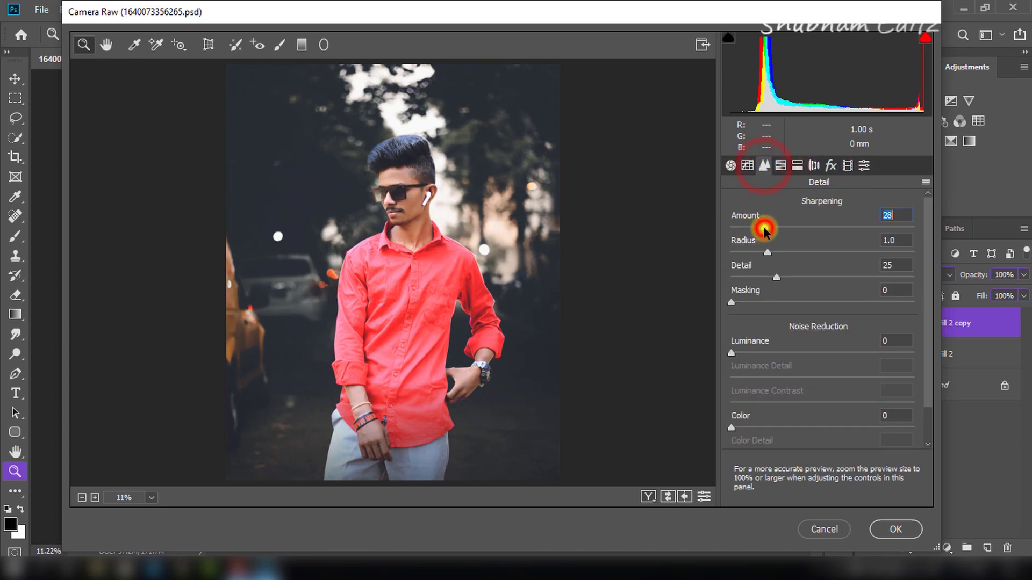
pyautogui.click(760, 353)
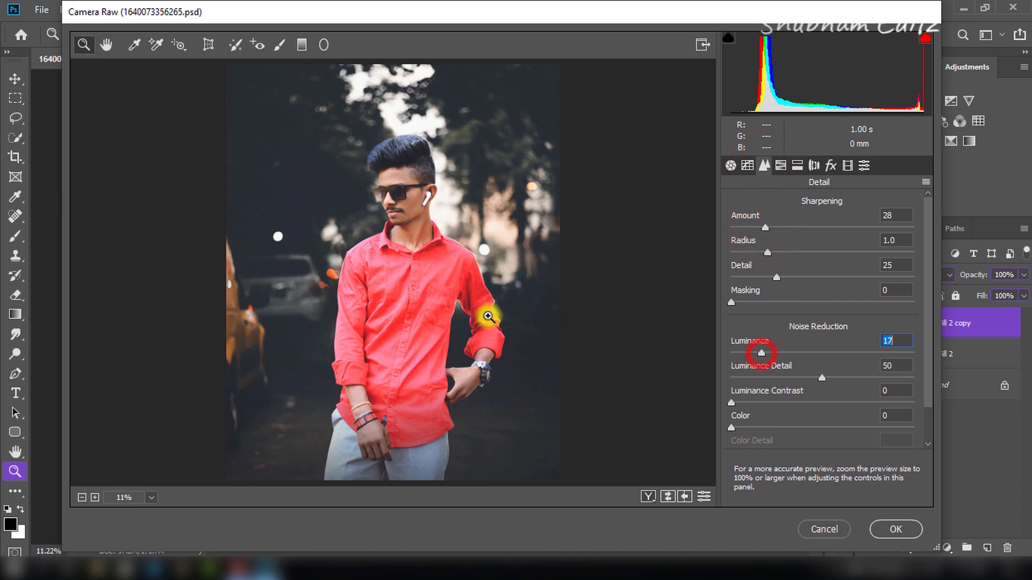
pyautogui.click(729, 165)
pyautogui.click(668, 496)
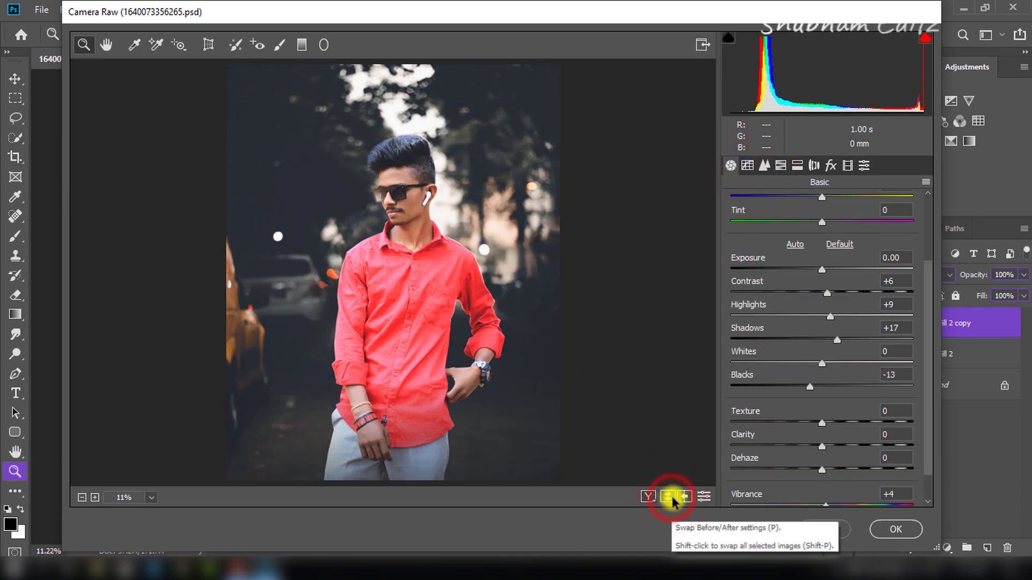
pyautogui.click(879, 527)
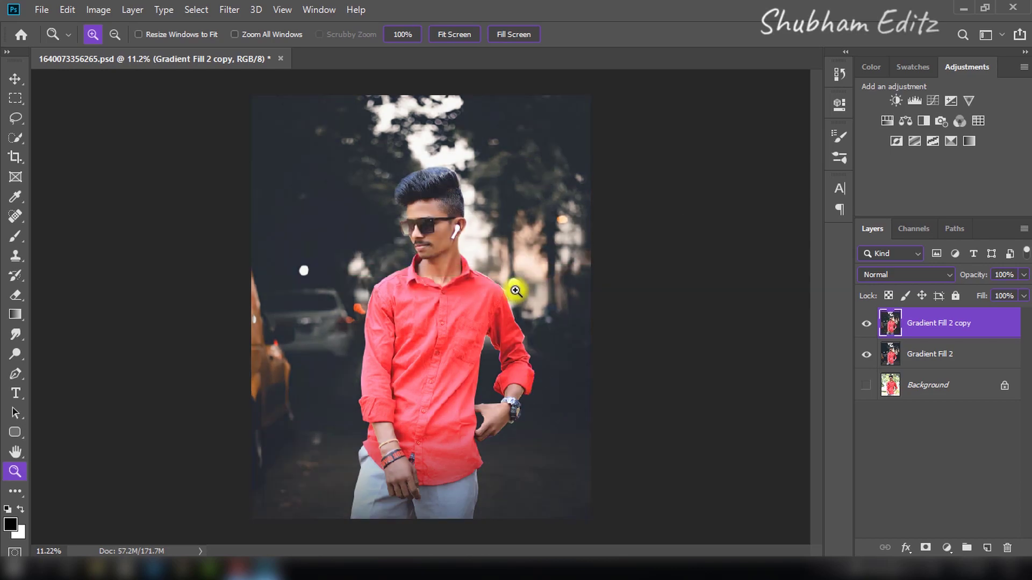
# Duplicate the top layer and add a Color Balance shifting highlights toward cyan, blue and magenta.
pyautogui.click(517, 285)
pyautogui.click(866, 324)
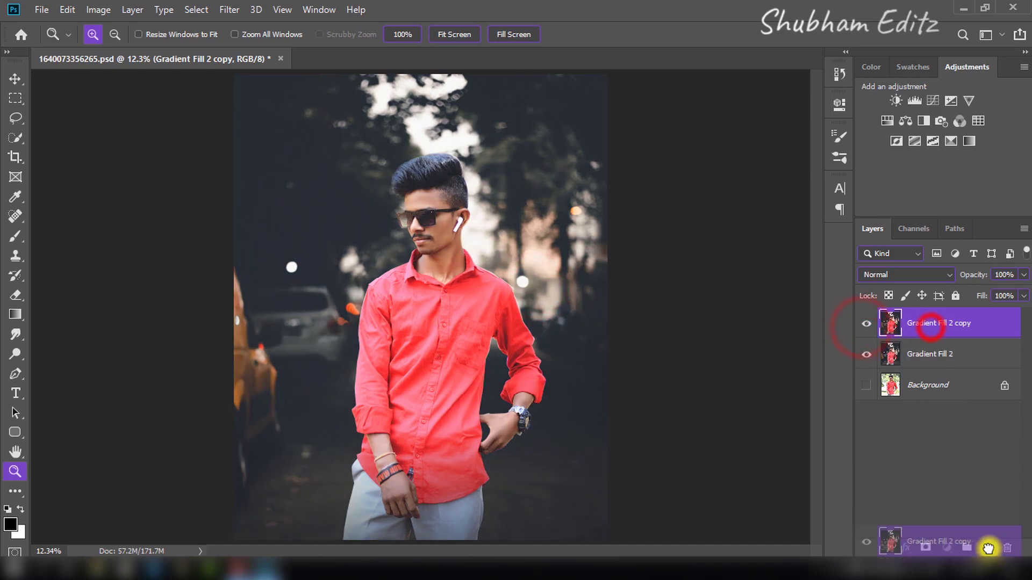
pyautogui.moveTo(924, 323); pyautogui.dragTo(986, 547)
pyautogui.click(947, 548)
pyautogui.click(951, 408)
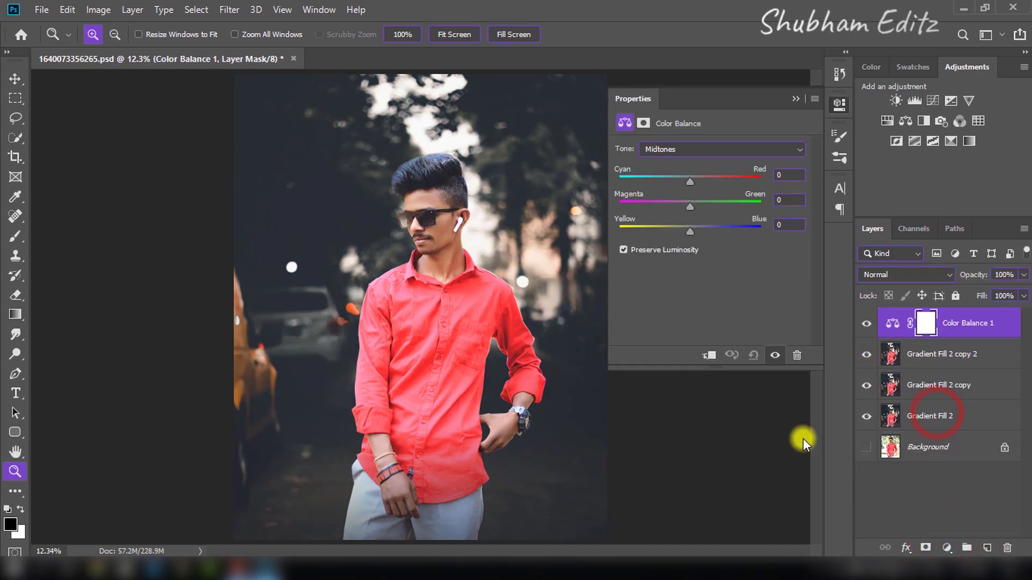
pyautogui.click(654, 149)
pyautogui.click(661, 183)
pyautogui.moveTo(691, 181); pyautogui.dragTo(689, 180)
pyautogui.moveTo(690, 232); pyautogui.dragTo(692, 231)
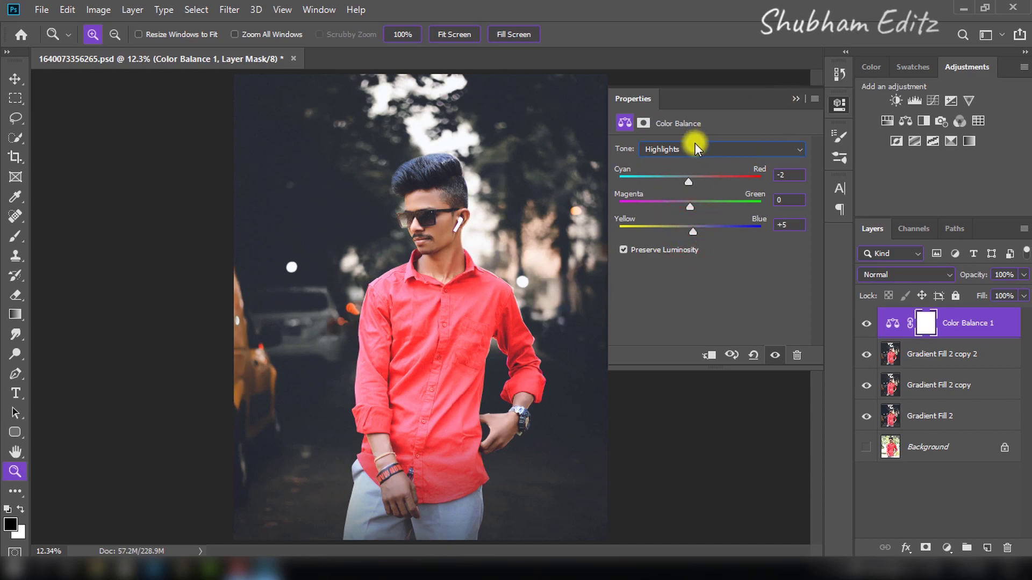
pyautogui.moveTo(692, 204); pyautogui.dragTo(688, 205)
pyautogui.click(794, 102)
# Add a Warming Filter (LBA) Photo Filter at 63% opacity.
pyautogui.click(947, 547)
pyautogui.click(938, 447)
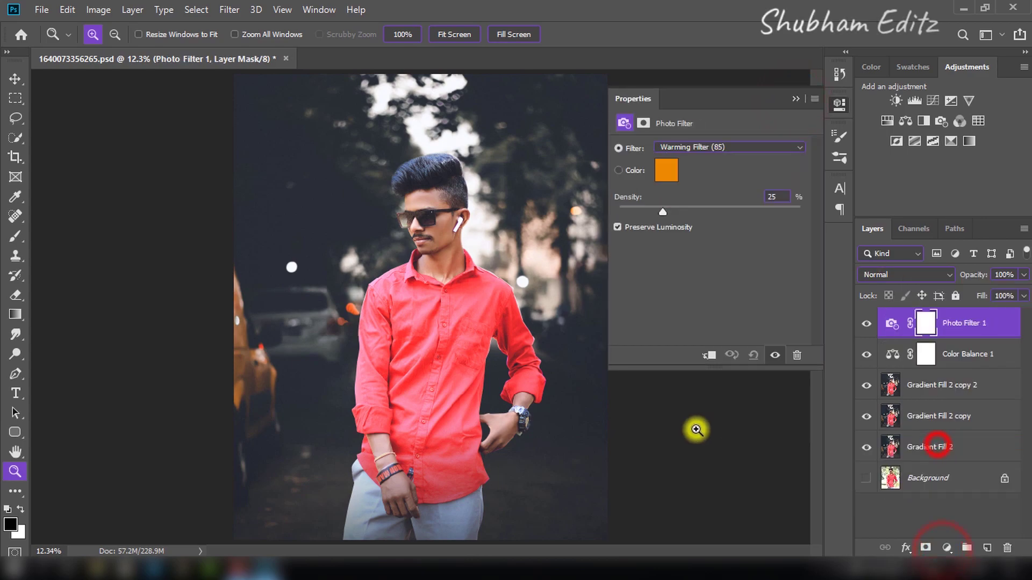
pyautogui.click(722, 147)
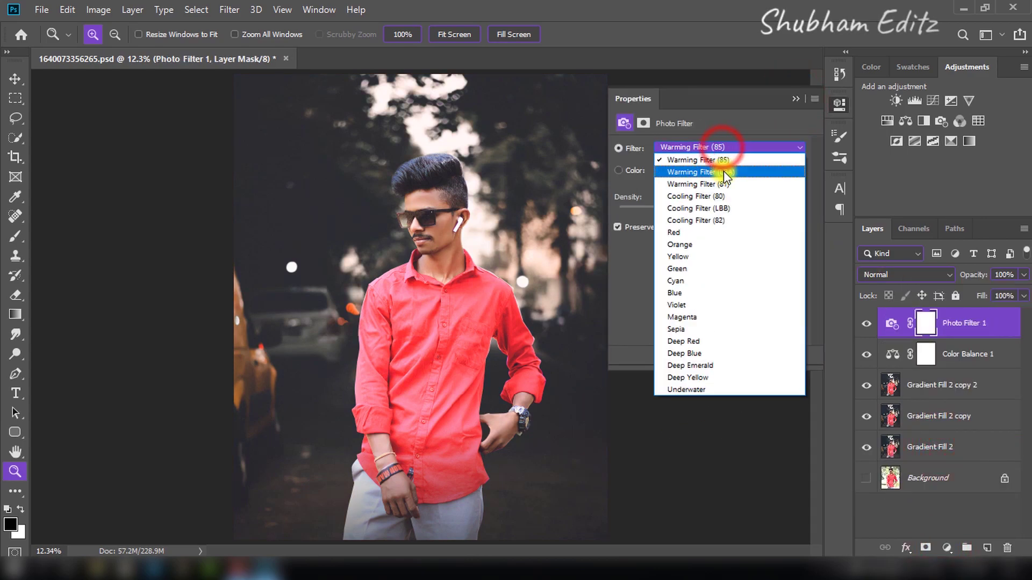
pyautogui.click(723, 171)
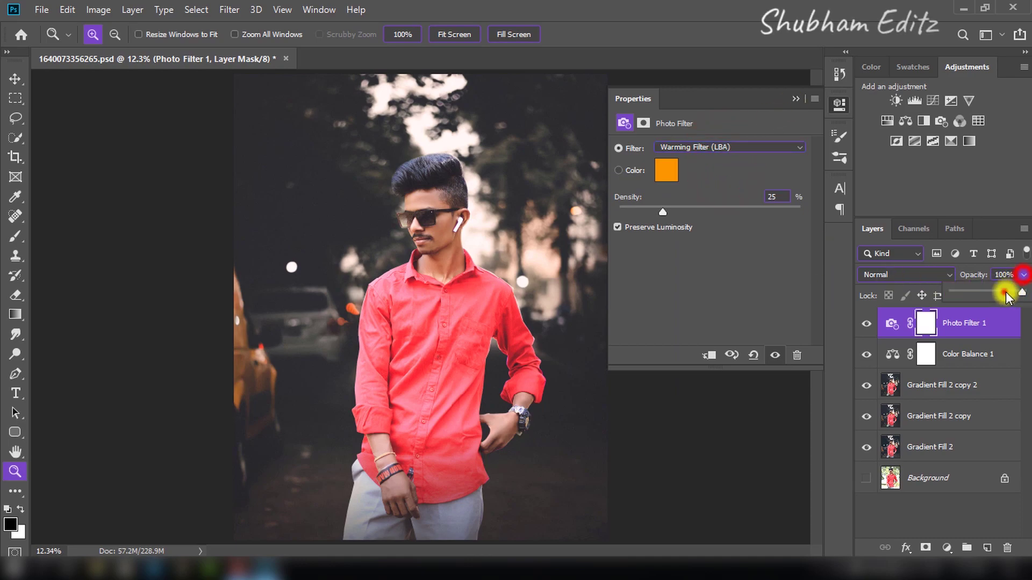
pyautogui.moveTo(1006, 294); pyautogui.dragTo(996, 295)
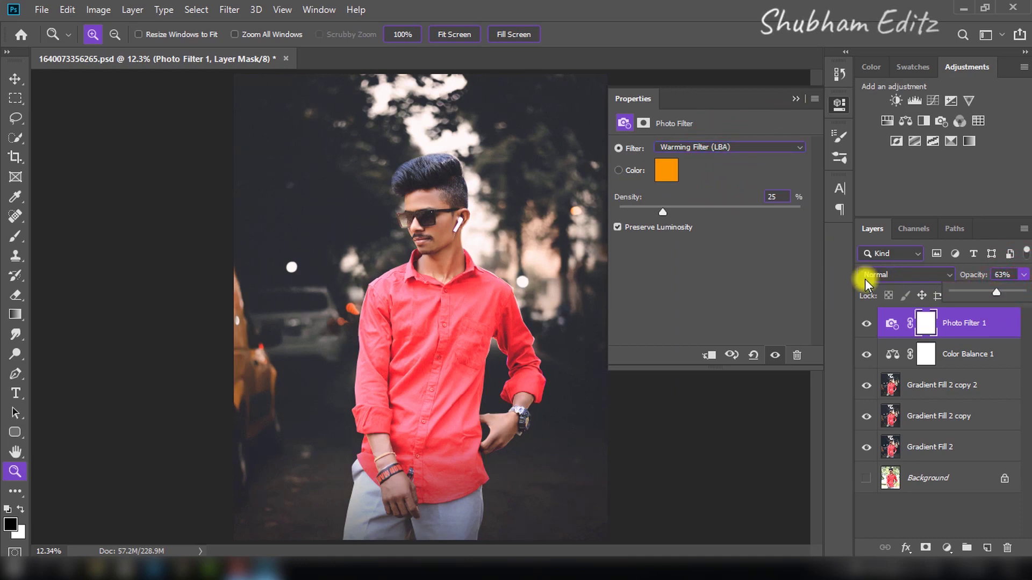
pyautogui.click(795, 99)
# Merge Color Balance 1 and the Gradient Fill 2 copy layers, then add a new empty layer.
pyautogui.keyDown('shift'); pyautogui.click(961, 354); pyautogui.keyUp('shift')
pyautogui.keyDown('shift'); pyautogui.click(950, 389); pyautogui.keyUp('shift')
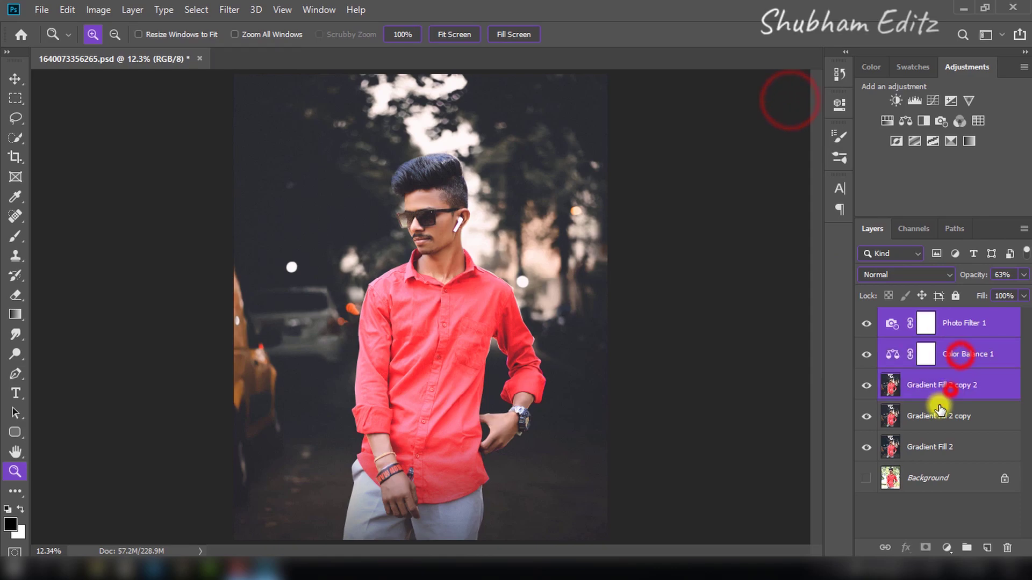
pyautogui.keyDown('shift'); pyautogui.click(939, 414); pyautogui.keyUp('shift')
pyautogui.rightClick(938, 417)
pyautogui.click(799, 444)
pyautogui.click(863, 325)
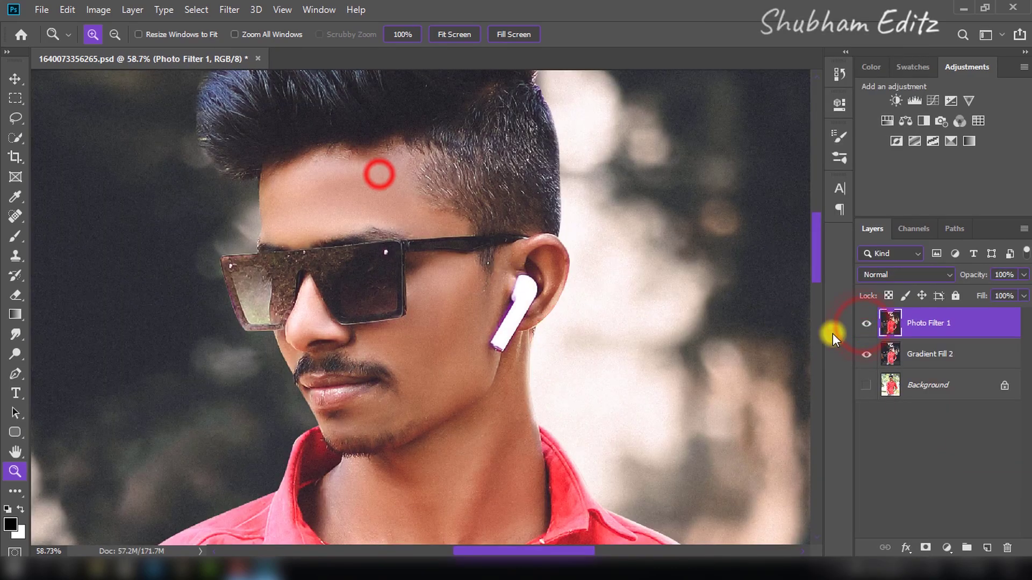
pyautogui.click(863, 324)
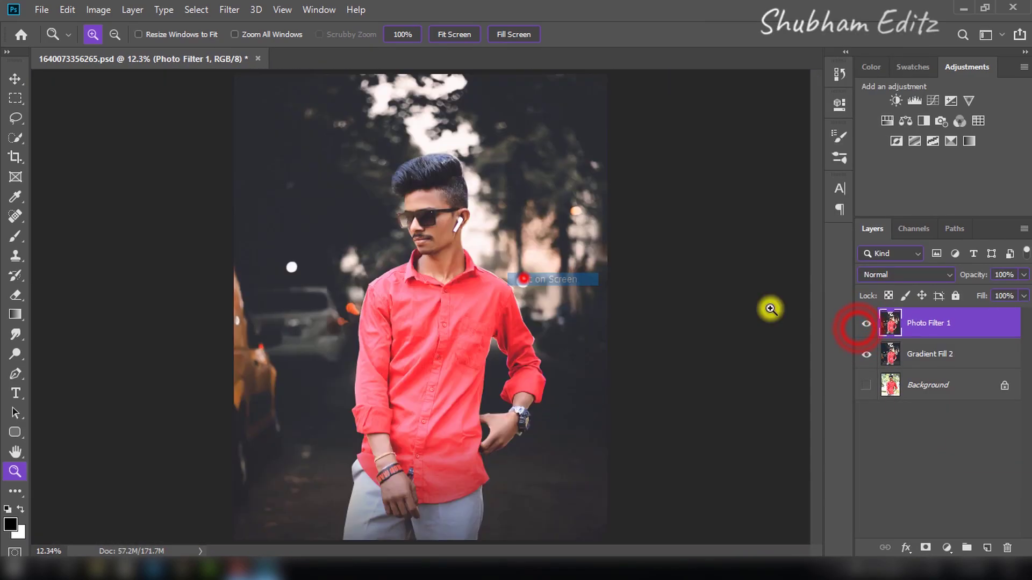
pyautogui.click(987, 547)
pyautogui.click(882, 275)
# Set Layer 1 to Color mode, paint black over the sunglasses, and fit the photo on screen.
pyautogui.click(871, 531)
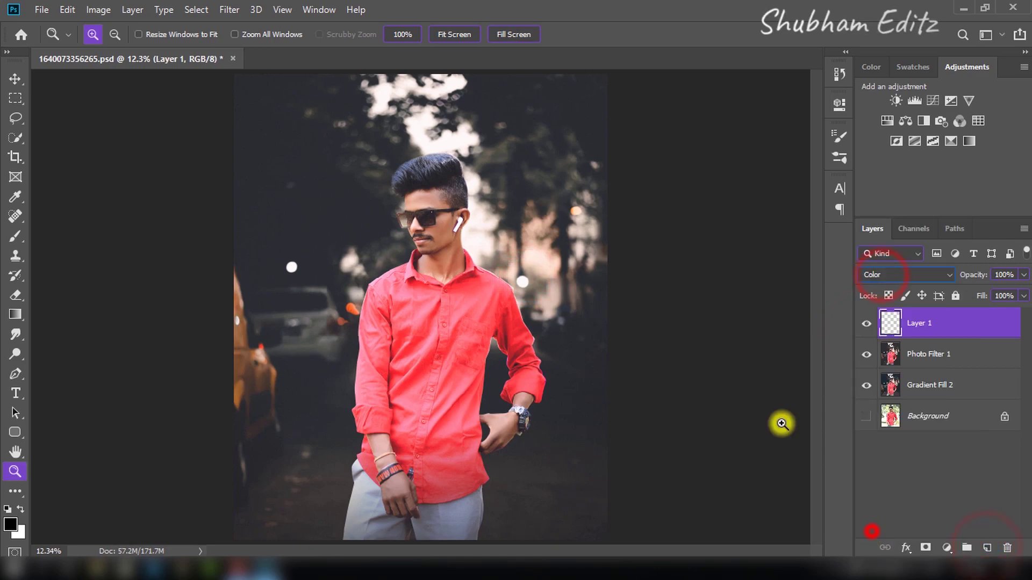
pyautogui.click(391, 203)
pyautogui.press('i')
pyautogui.click(347, 242)
pyautogui.press('b')
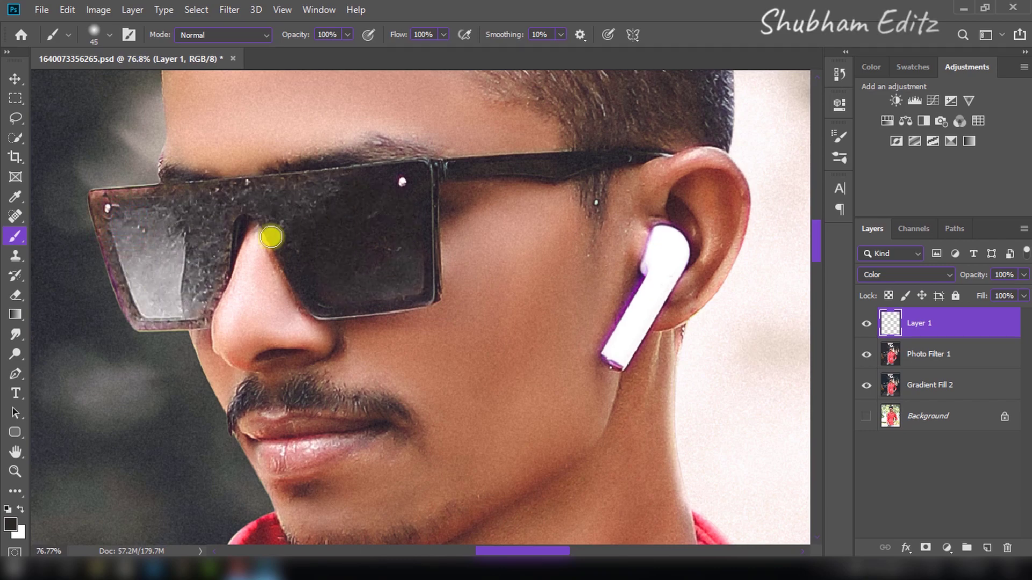
pyautogui.scroll(2, 214, 263)
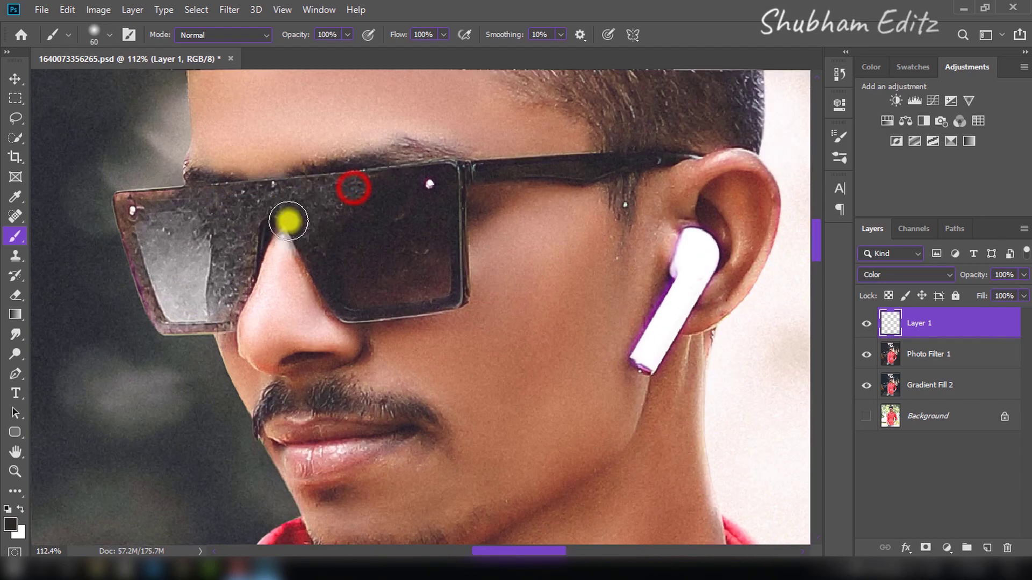
pyautogui.scroll(-3, 102, 195)
pyautogui.scroll(-1, 110, 231)
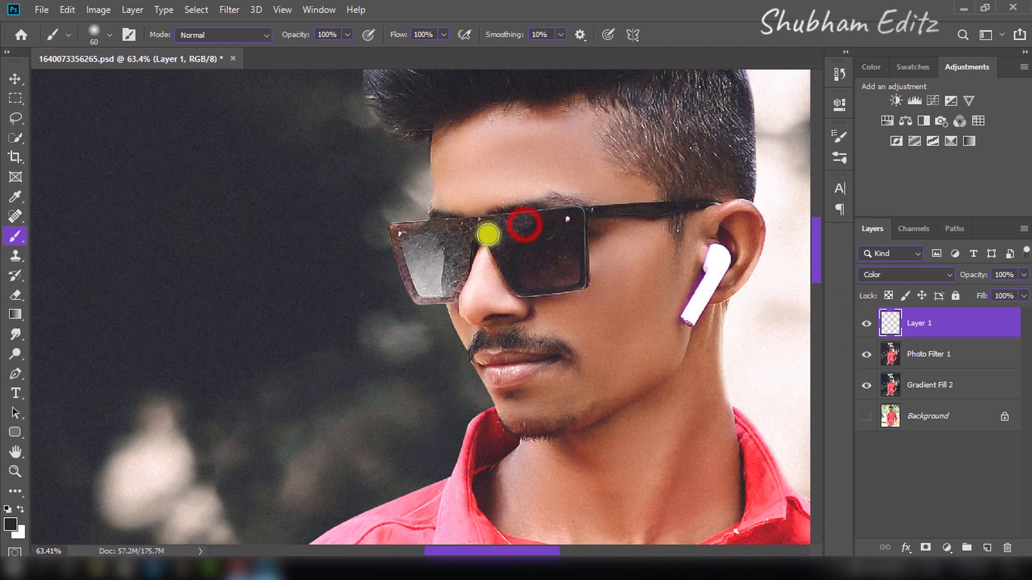
pyautogui.press('z')
pyautogui.hotkey('ctrl', '0')
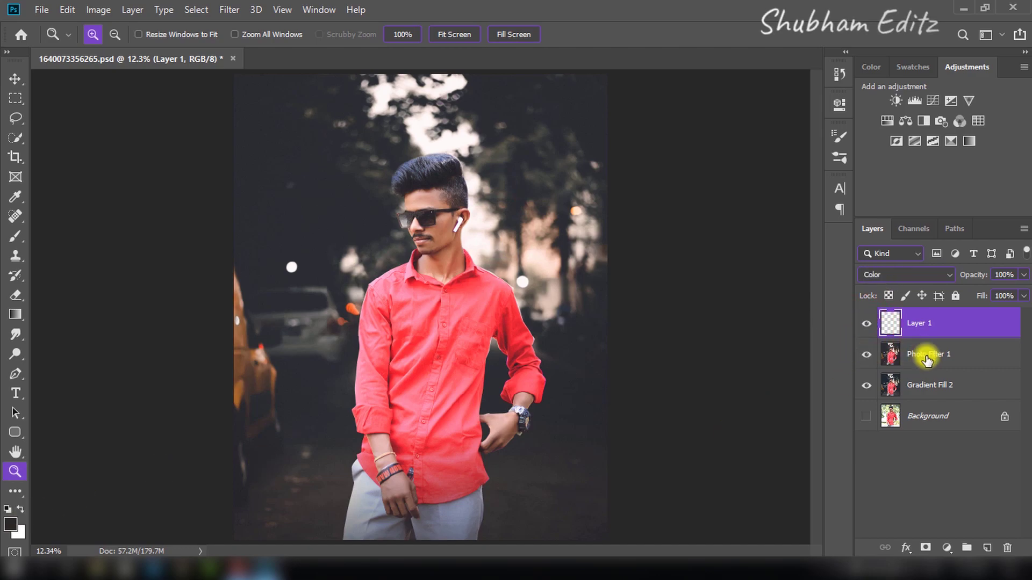
# Add a new Gradient Fill layer above Photo Filter 1.
pyautogui.click(926, 359)
pyautogui.click(947, 547)
pyautogui.click(938, 293)
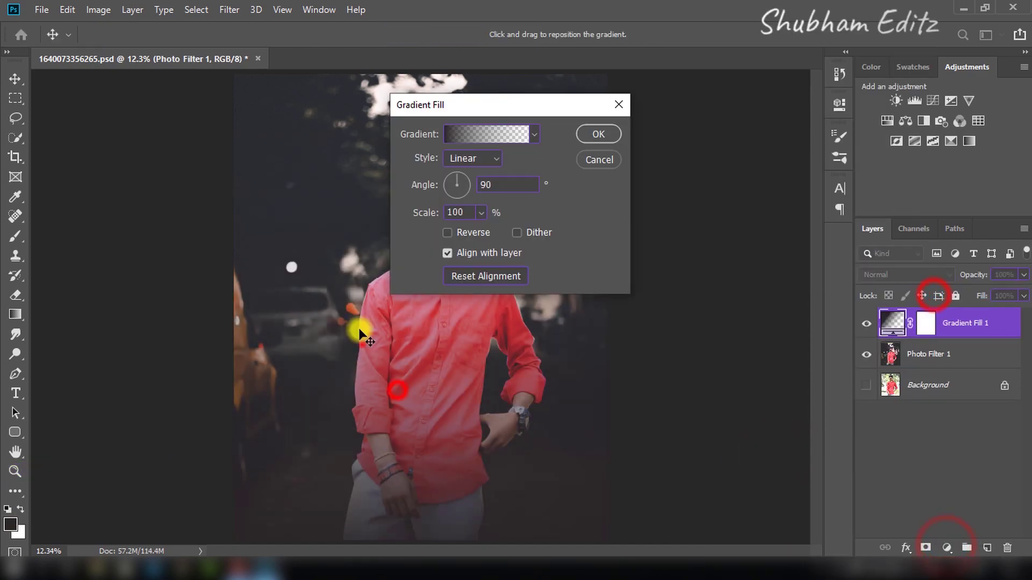
pyautogui.click(600, 133)
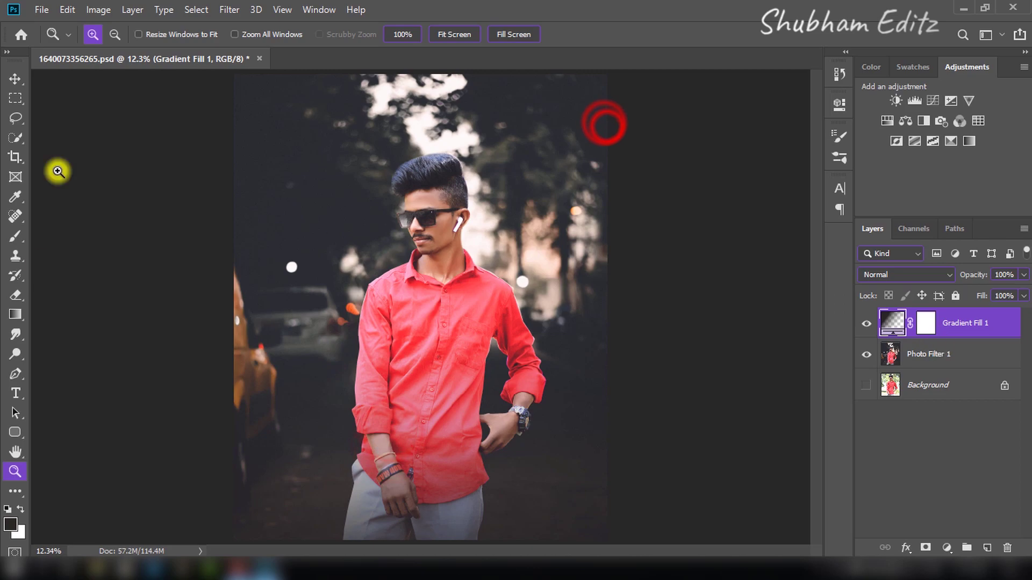
# Place the logo file from its folder as an embedded image.
pyautogui.click(42, 10)
pyautogui.click(80, 295)
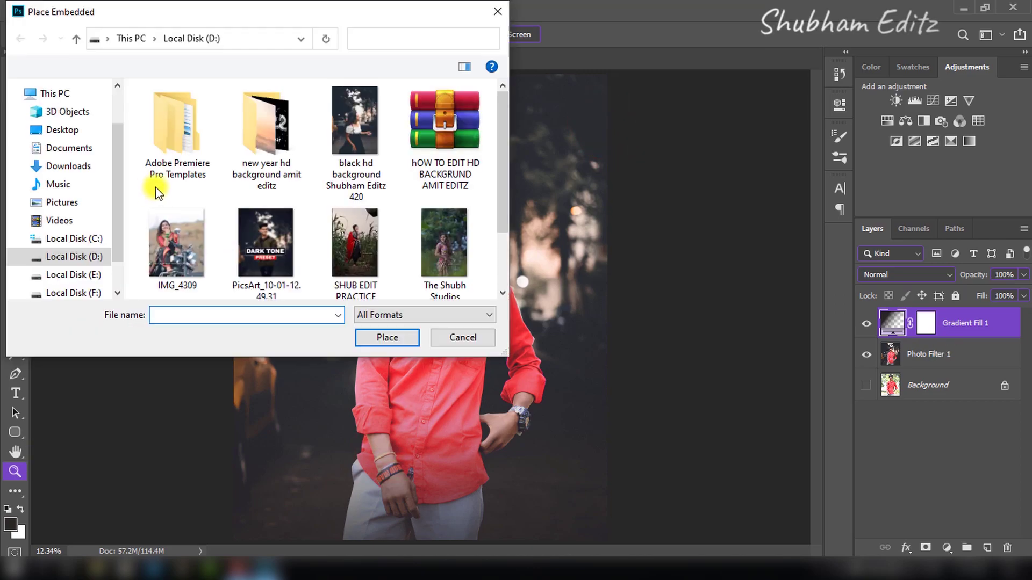
pyautogui.click(59, 205)
pyautogui.doubleClick(268, 158)
pyautogui.click(272, 220)
pyautogui.click(379, 337)
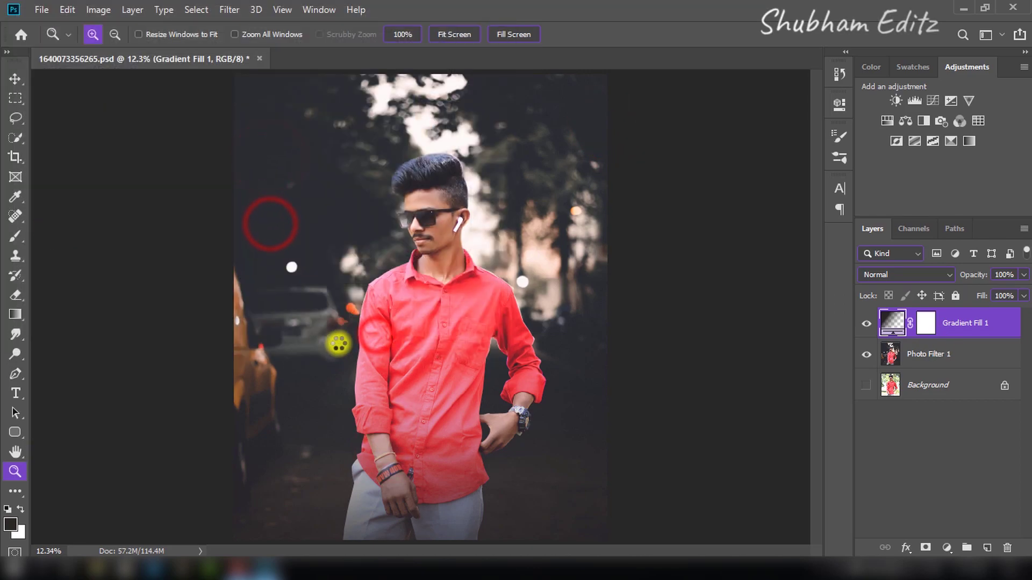
# Scale the logo to about 29%, move it onto the car at left, and commit.
pyautogui.moveTo(574, 154); pyautogui.dragTo(483, 225)
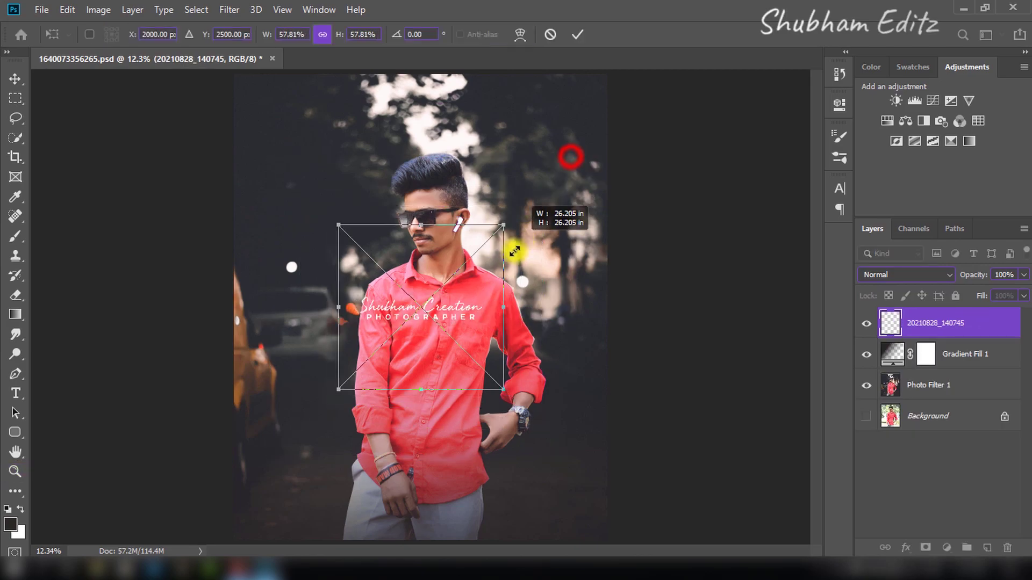
pyautogui.moveTo(445, 328); pyautogui.dragTo(333, 322)
pyautogui.moveTo(367, 369); pyautogui.dragTo(345, 352)
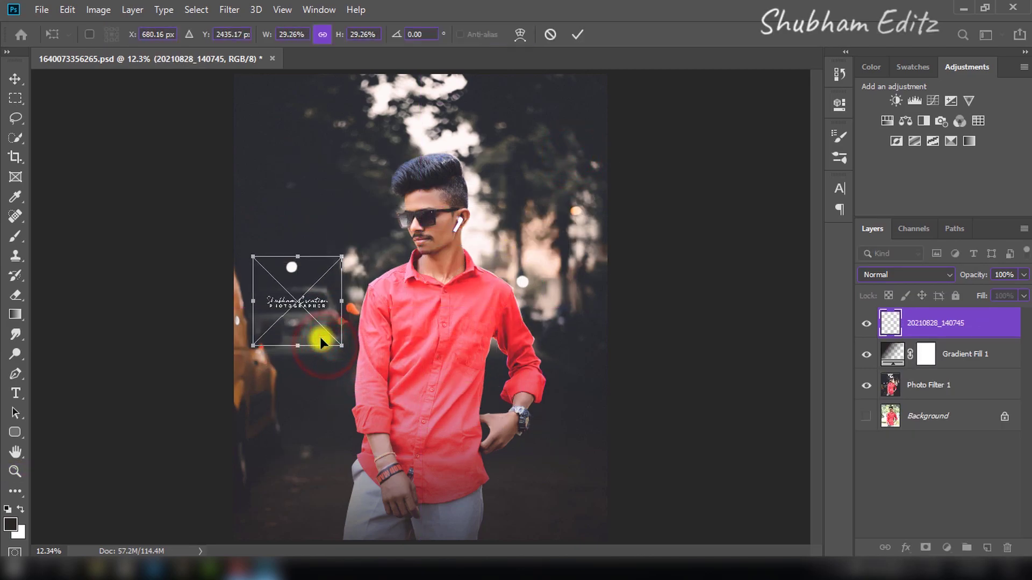
pyautogui.press('Return')
pyautogui.press('z')
pyautogui.rightClick(444, 301)
pyautogui.press('Escape')
# Flatten all edits into a single Background layer.
pyautogui.press('v')
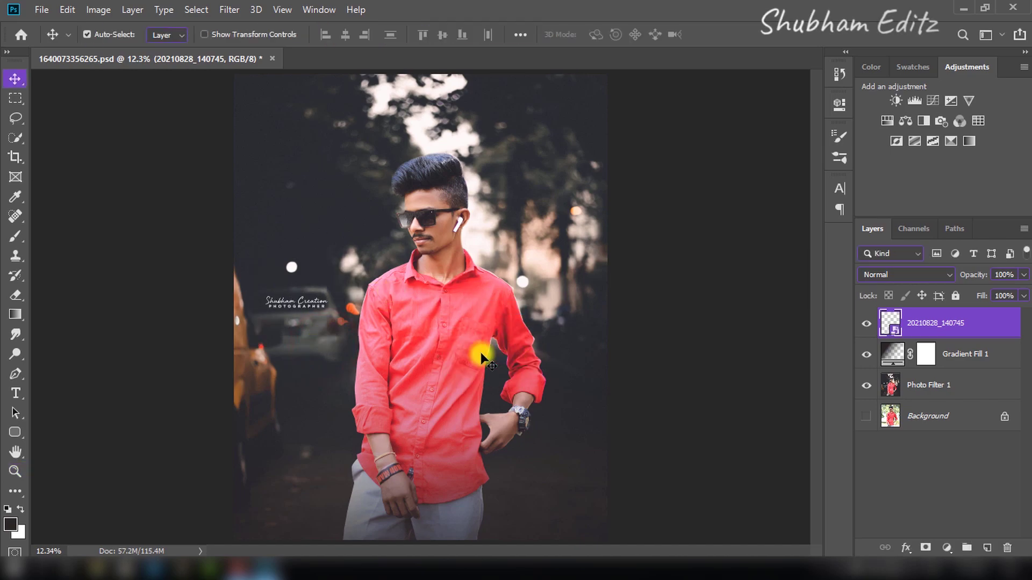
pyautogui.click(923, 384)
pyautogui.click(866, 354)
pyautogui.click(866, 324)
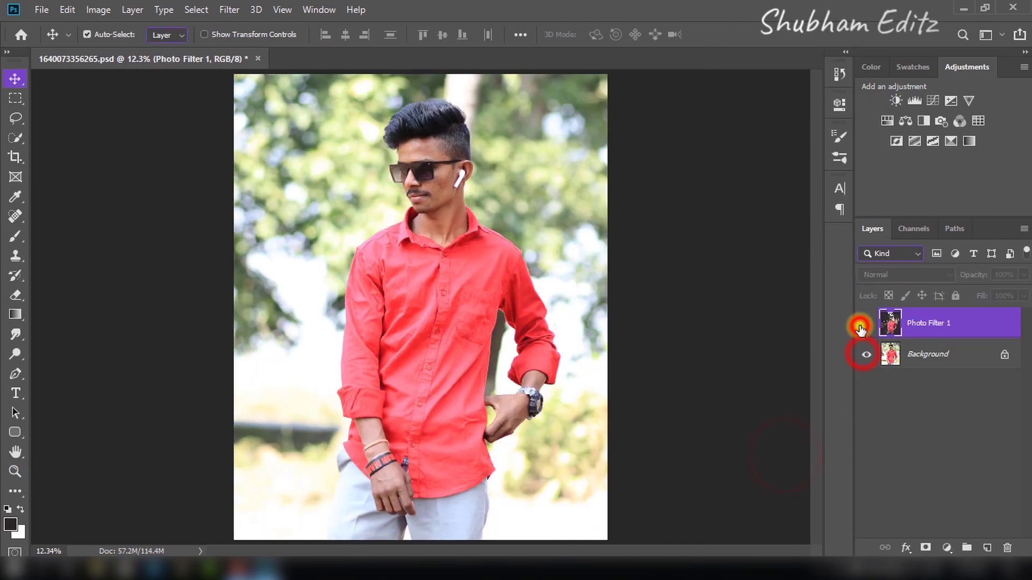
pyautogui.moveTo(907, 335); pyautogui.dragTo(784, 491)
# Duplicate the Background layer and zoom in on the lower shirt with the Dodge tool.
pyautogui.click(15, 471)
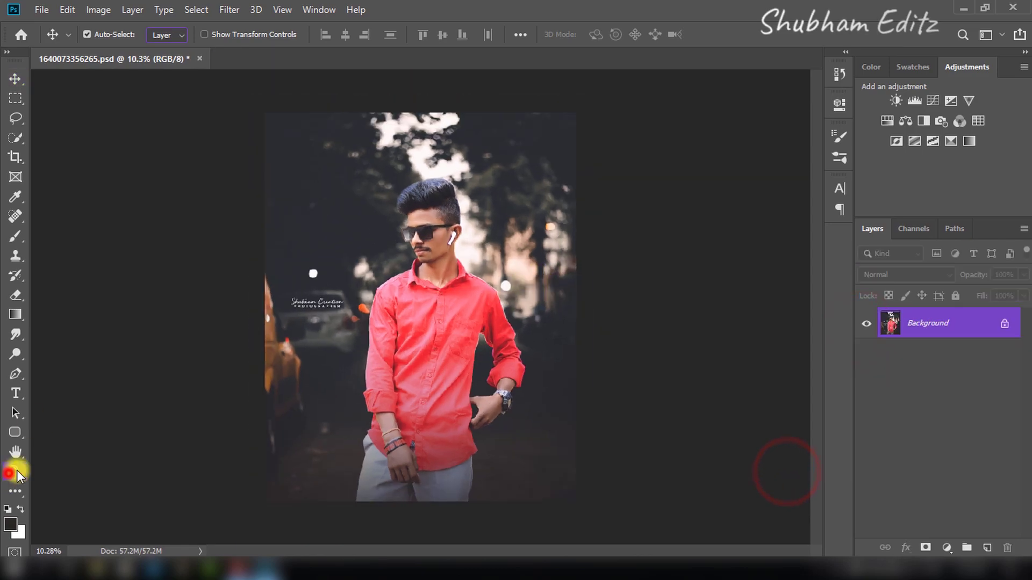
pyautogui.press('o')
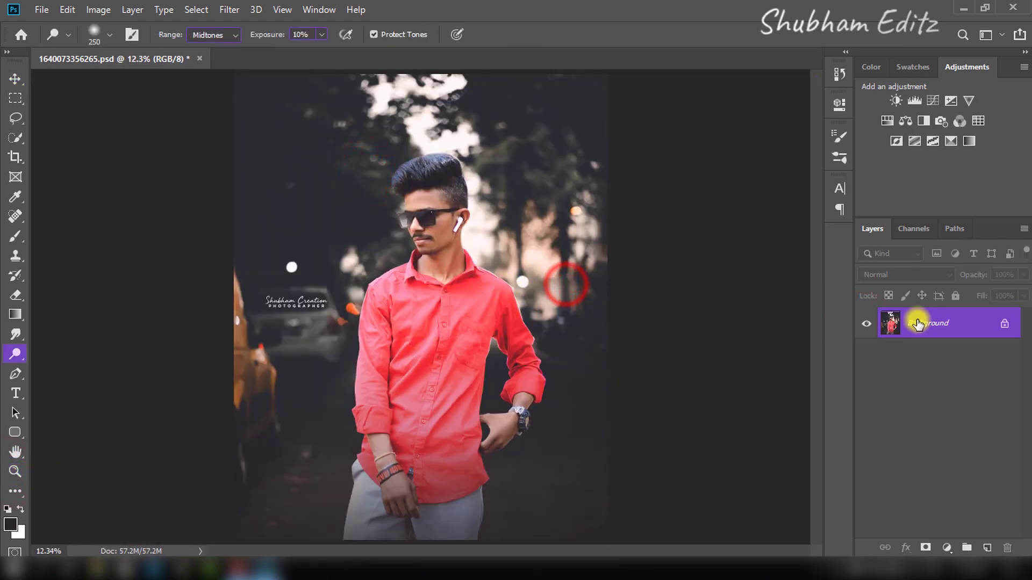
pyautogui.moveTo(936, 323); pyautogui.dragTo(987, 547)
pyautogui.scroll(2, 352, 182)
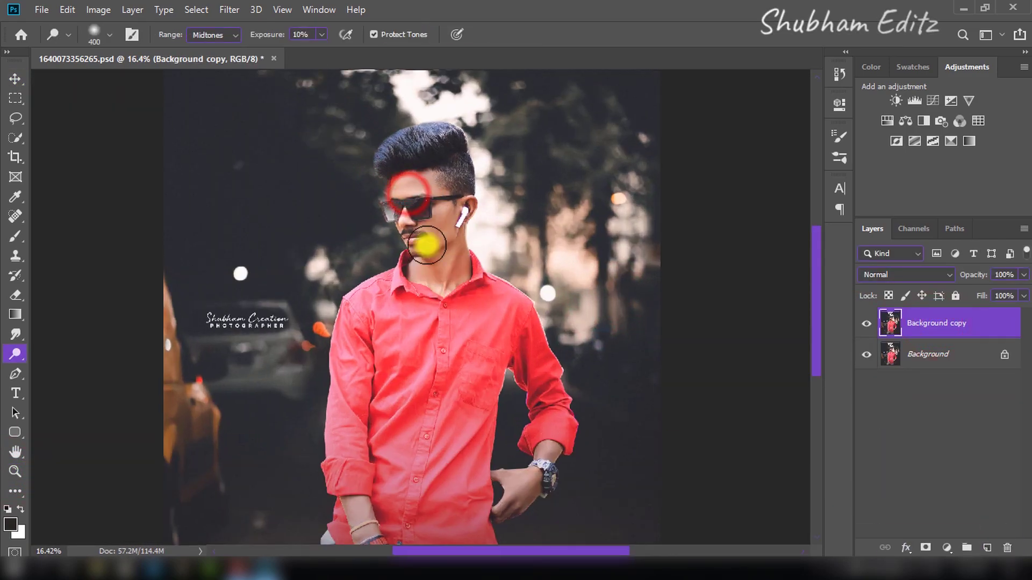
pyautogui.moveTo(438, 493); pyautogui.dragTo(440, 341)
pyautogui.scroll(3, 440, 341)
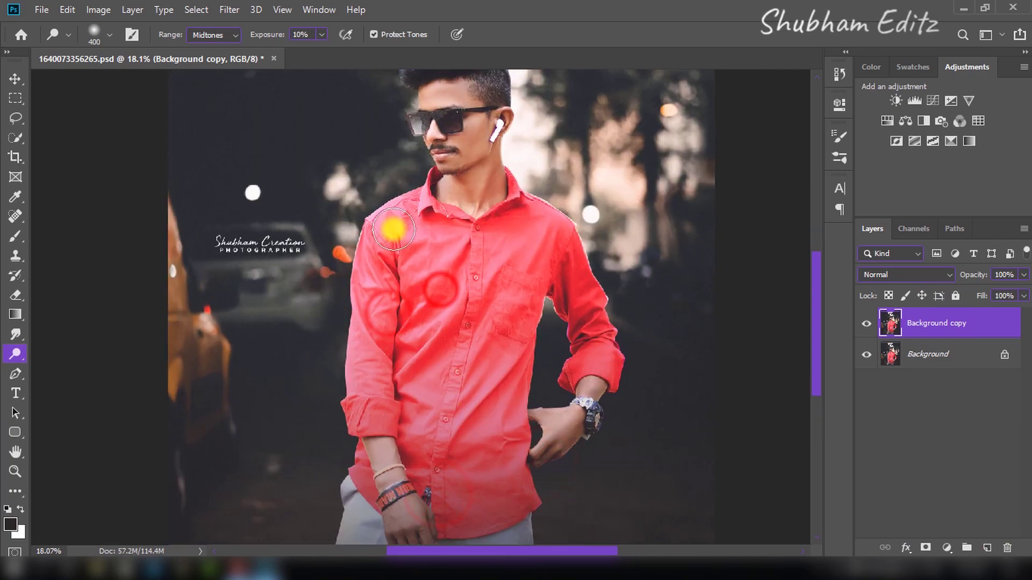
# Dodge both sleeves and the trousers at about 53–54% exposure.
pyautogui.moveTo(259, 34); pyautogui.dragTo(293, 48)
pyautogui.moveTo(377, 253); pyautogui.dragTo(362, 438)
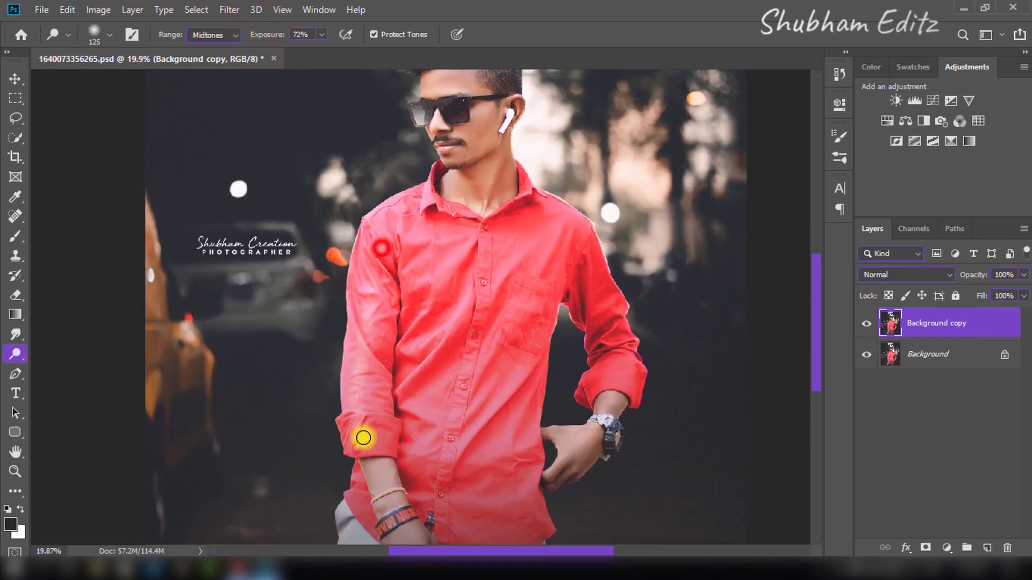
pyautogui.scroll(1, 371, 452)
pyautogui.moveTo(266, 35); pyautogui.dragTo(259, 38)
pyautogui.moveTo(627, 230)
pyautogui.mouseDown()
pyautogui.moveTo(649, 274)
pyautogui.moveTo(640, 375)
pyautogui.mouseUp()
pyautogui.scroll(-5, 537, 354)
pyautogui.moveTo(463, 339); pyautogui.dragTo(456, 361)
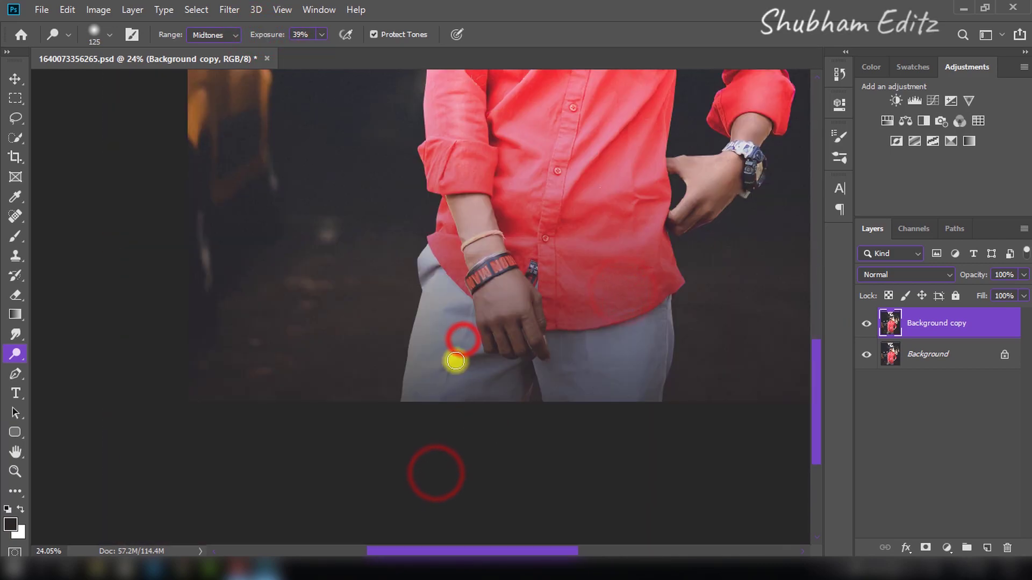
pyautogui.hotkey('ctrl', '0')
# Fade the dodged copy to 39% opacity and flatten the image.
pyautogui.moveTo(1024, 275); pyautogui.dragTo(974, 296)
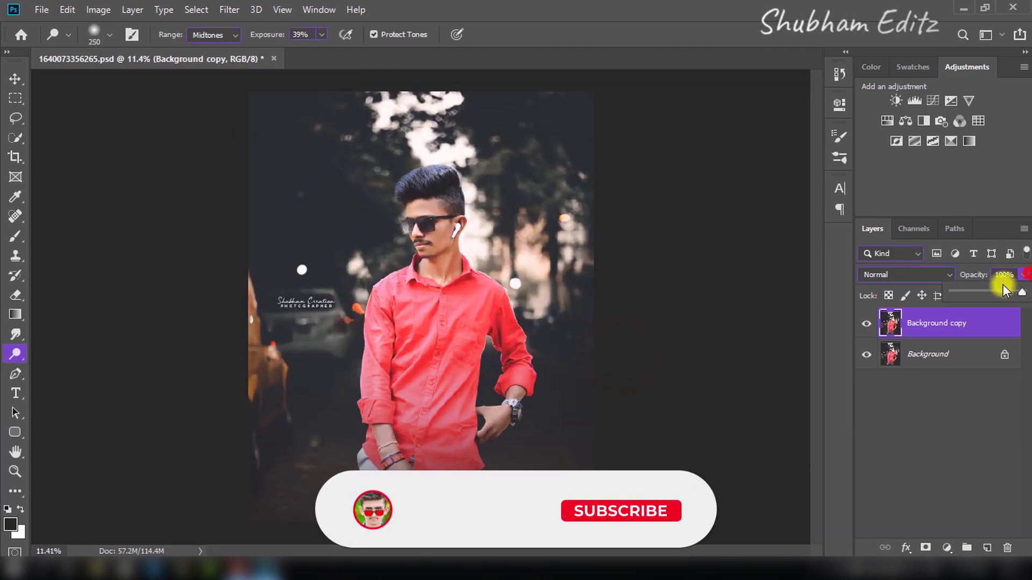
pyautogui.click(865, 324)
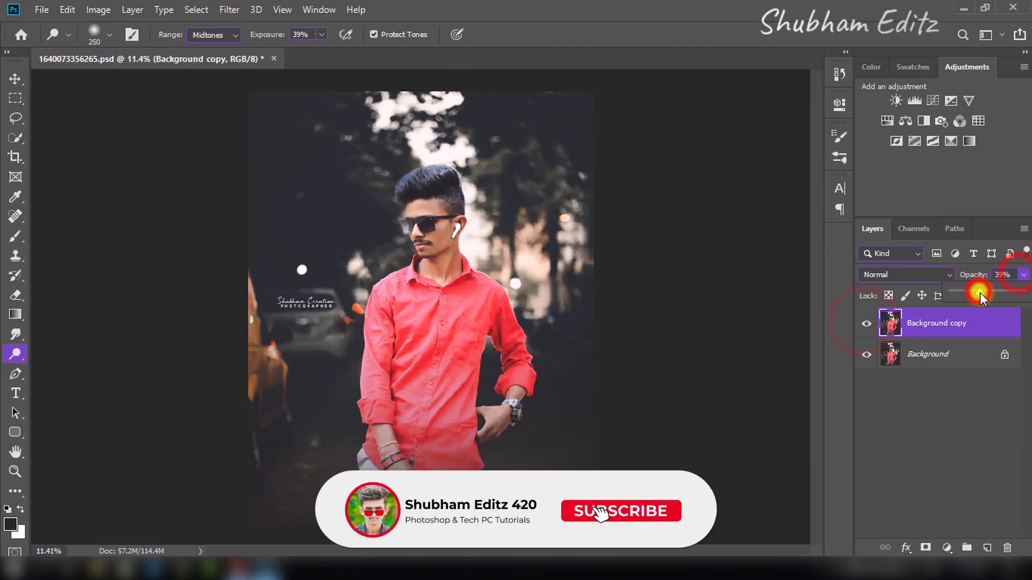
pyautogui.rightClick(867, 325)
pyautogui.click(781, 472)
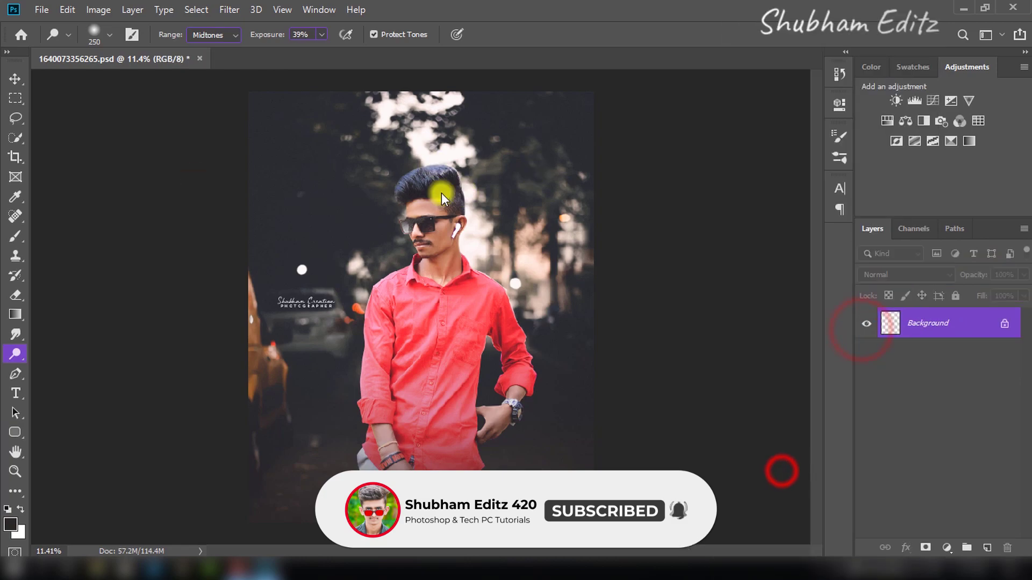
pyautogui.press('z')
pyautogui.moveTo(306, 320); pyautogui.dragTo(325, 322)
# Run the Camera Raw Filter with Oranges luminance +13 and Oranges saturation −8.
pyautogui.click(228, 9)
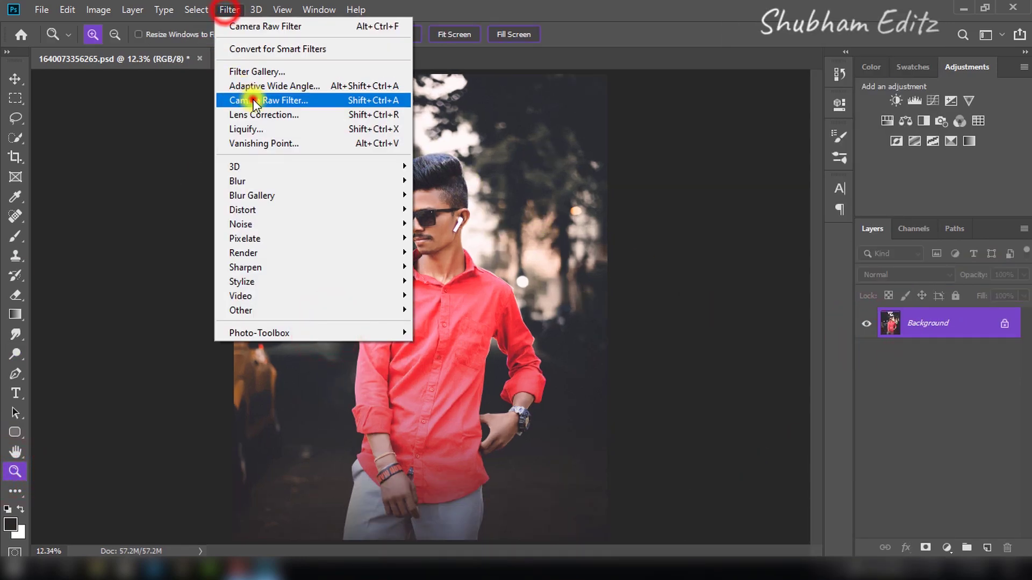
pyautogui.click(252, 101)
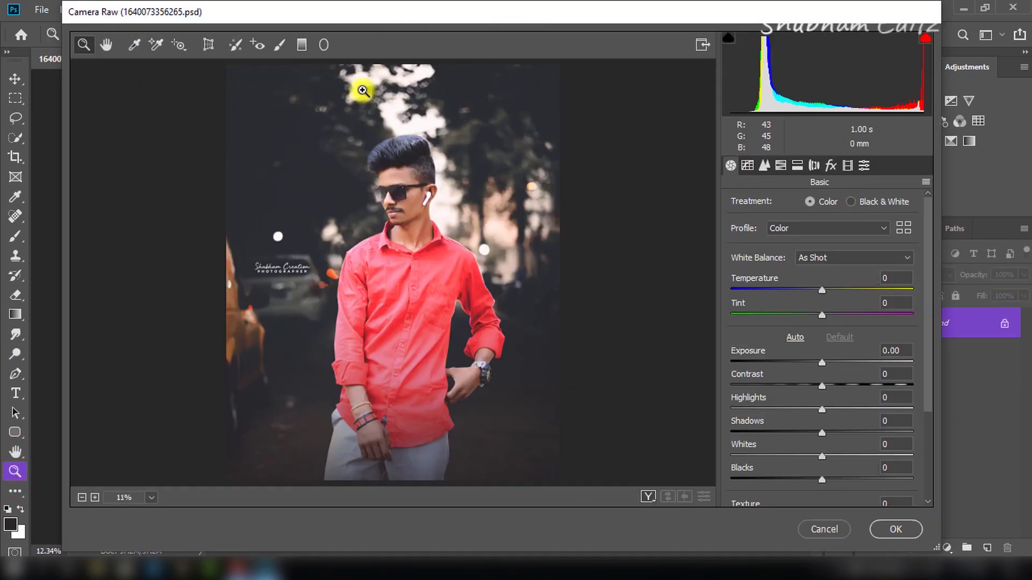
pyautogui.click(797, 165)
pyautogui.click(855, 205)
pyautogui.click(839, 285)
pyautogui.moveTo(333, 156); pyautogui.dragTo(477, 253)
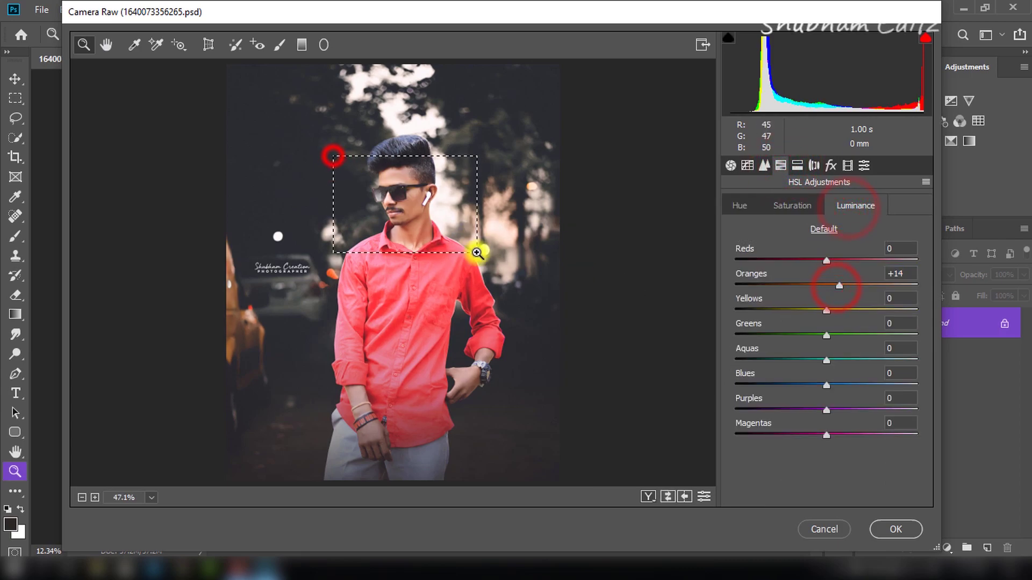
pyautogui.moveTo(836, 284); pyautogui.dragTo(838, 286)
pyautogui.rightClick(498, 156)
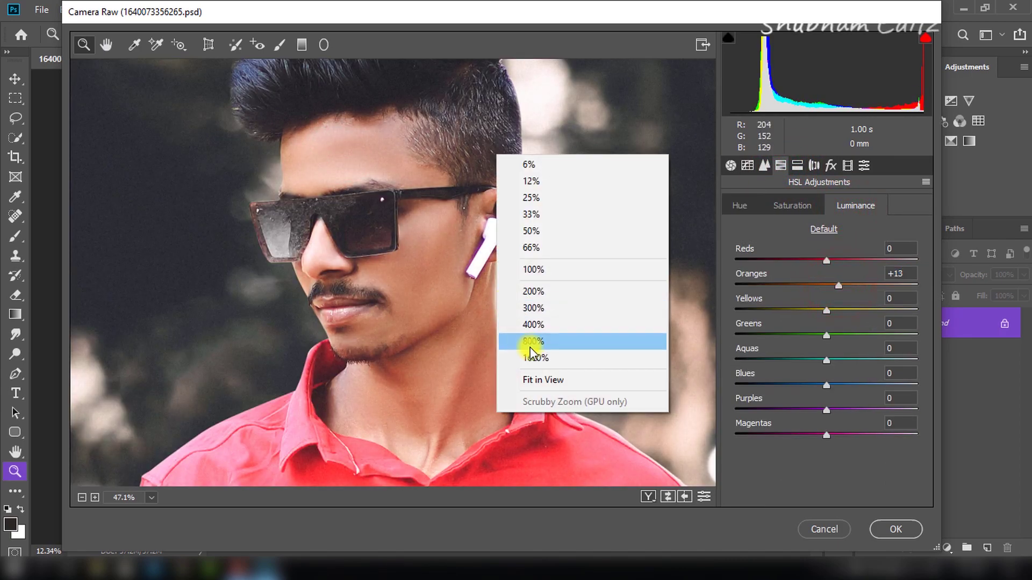
pyautogui.click(560, 374)
pyautogui.click(788, 207)
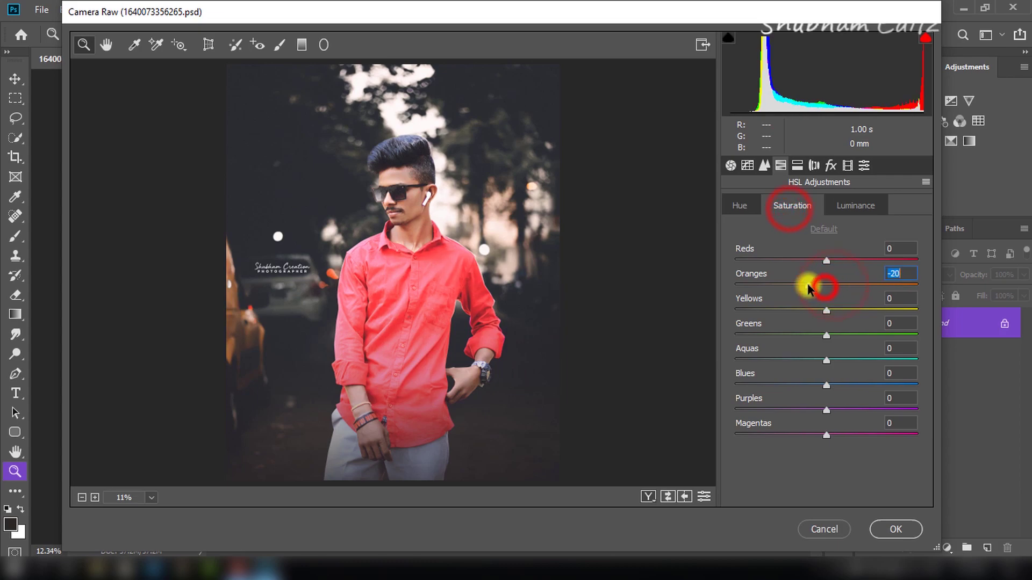
pyautogui.click(887, 527)
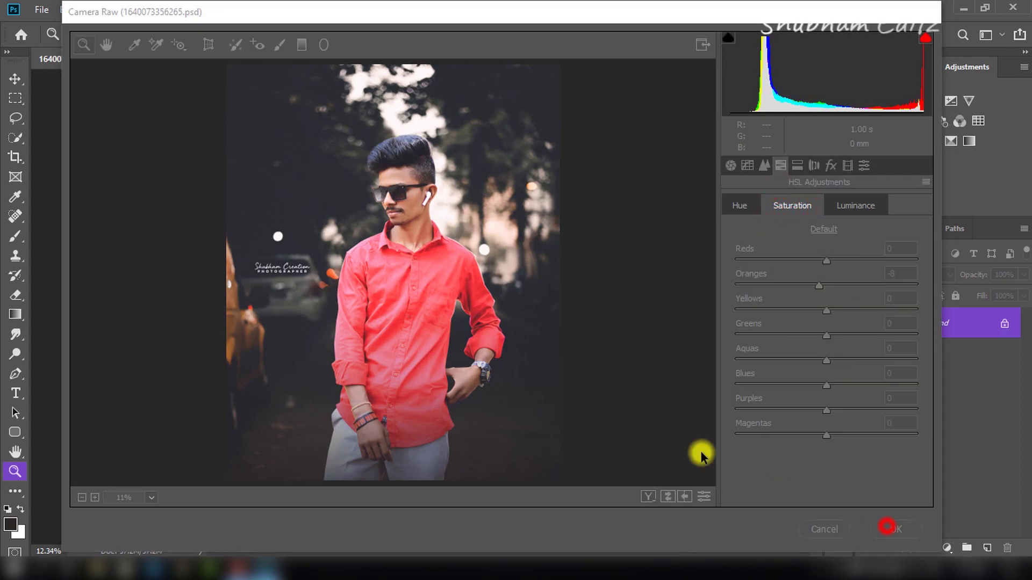
pyautogui.click(373, 156)
# Save the portrait as JPEG file 1640073356265.jpg at Quality 12 (Maximum).
pyautogui.rightClick(583, 296)
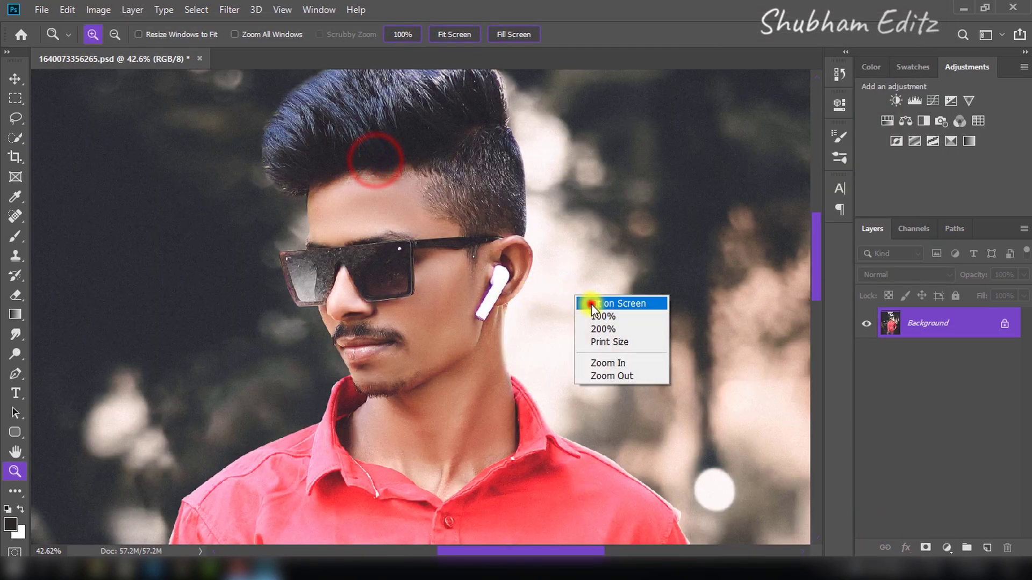
pyautogui.click(591, 301)
pyautogui.click(37, 9)
pyautogui.click(63, 178)
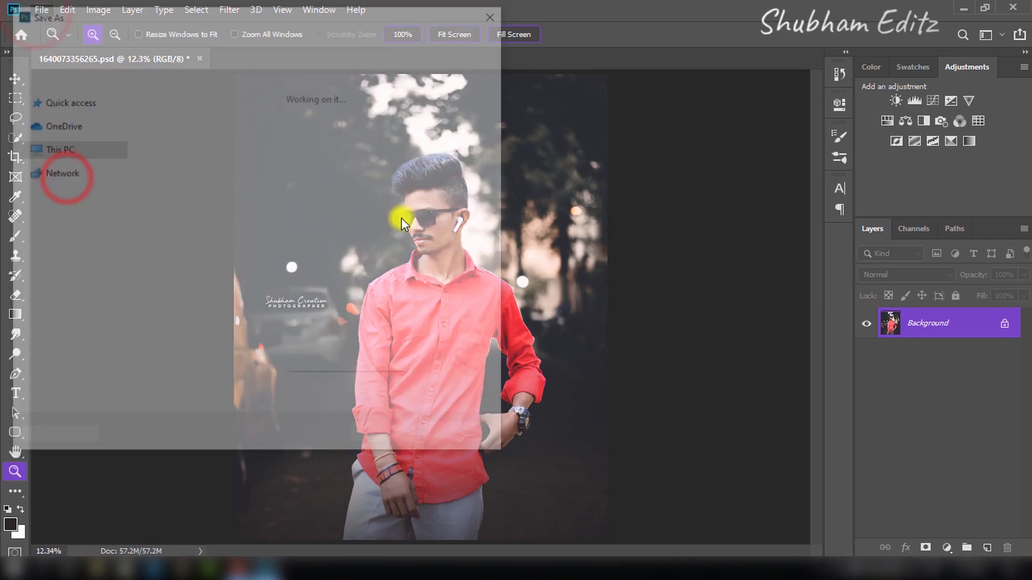
pyautogui.click(62, 202)
pyautogui.click(194, 304)
pyautogui.click(151, 421)
pyautogui.click(385, 435)
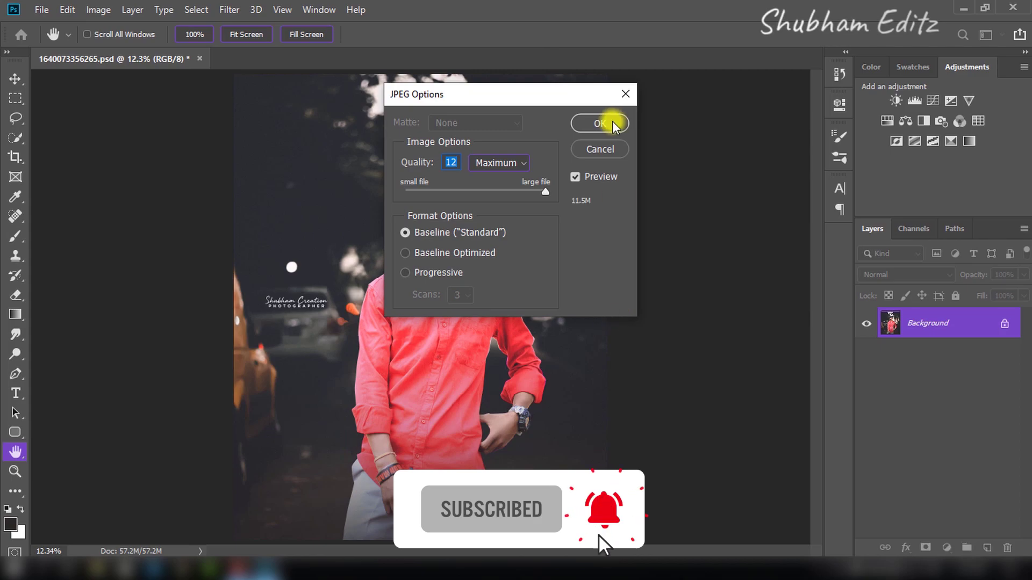
pyautogui.click(600, 123)
# Zoom in on the face to inspect the saved result, then back out to the whole photo.
pyautogui.press('z')
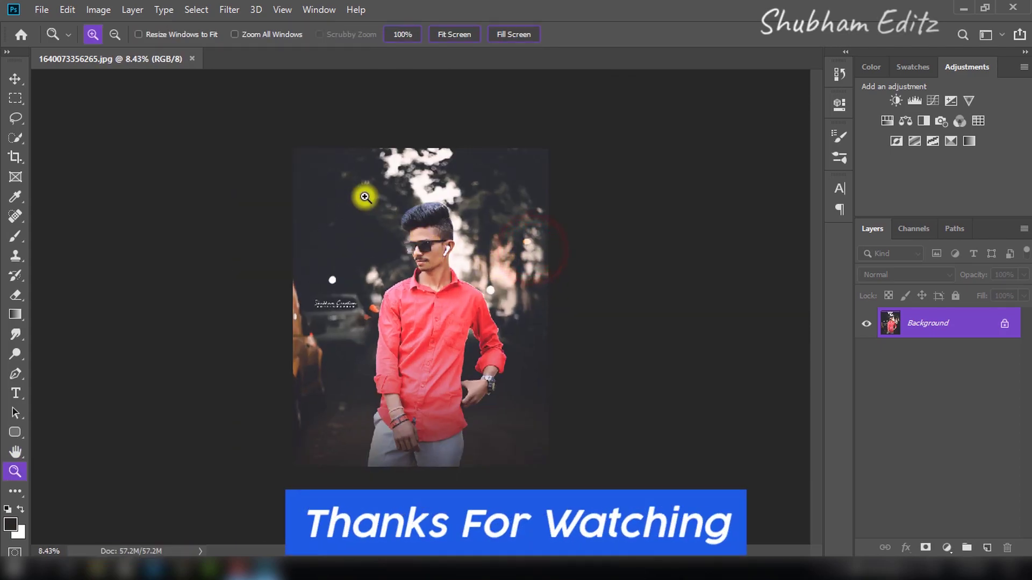
pyautogui.click(362, 191)
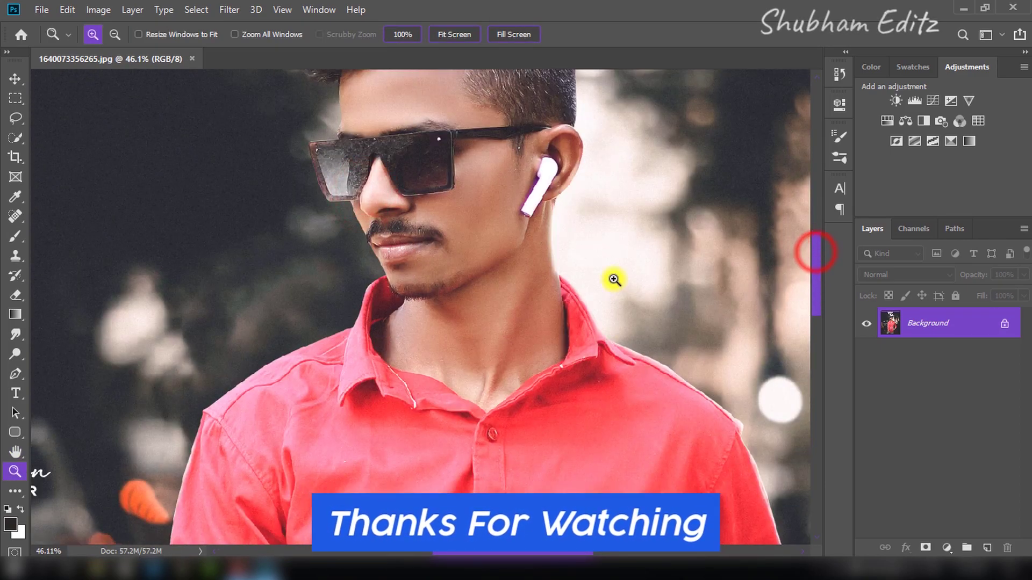
pyautogui.keyDown('alt'); pyautogui.click(614, 280); pyautogui.keyUp('alt')
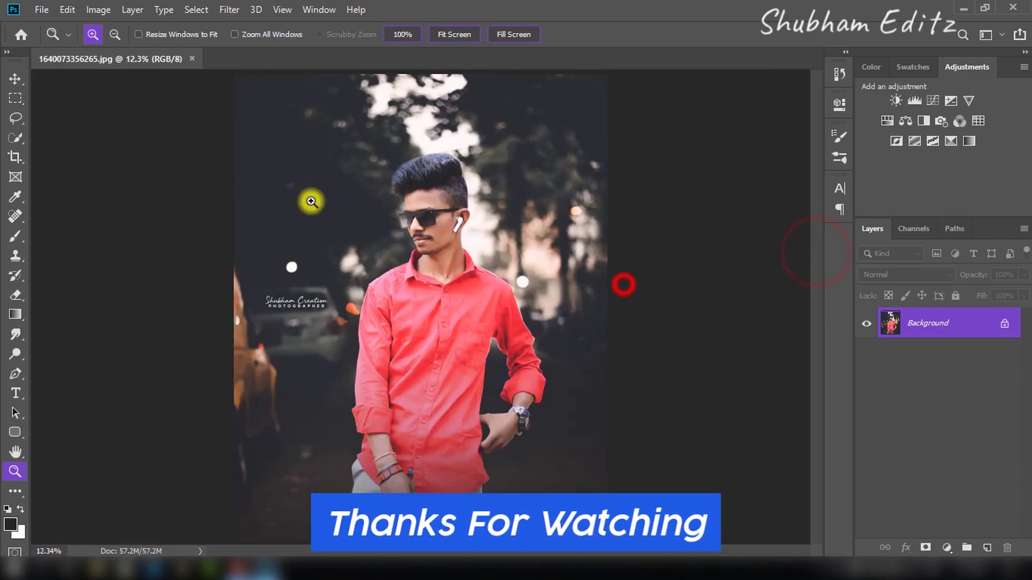